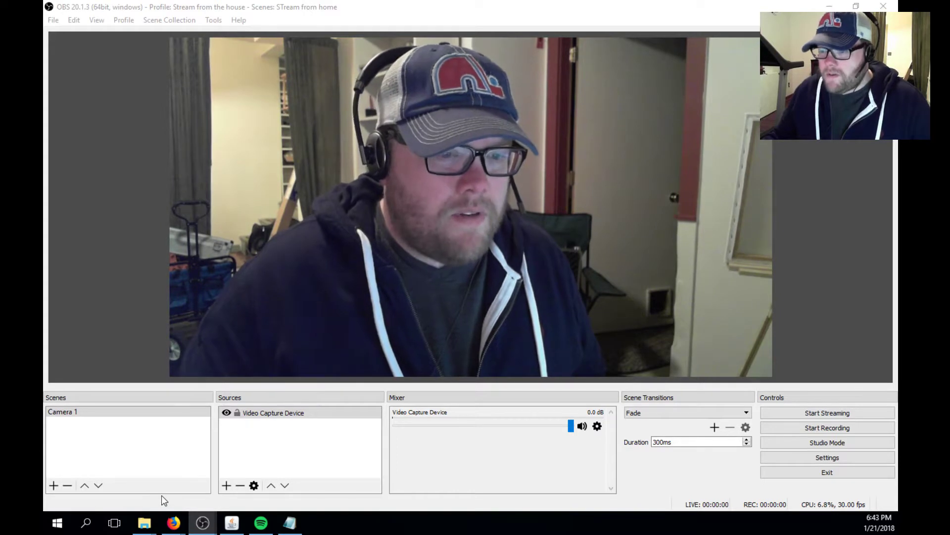
mouse_move(163, 529)
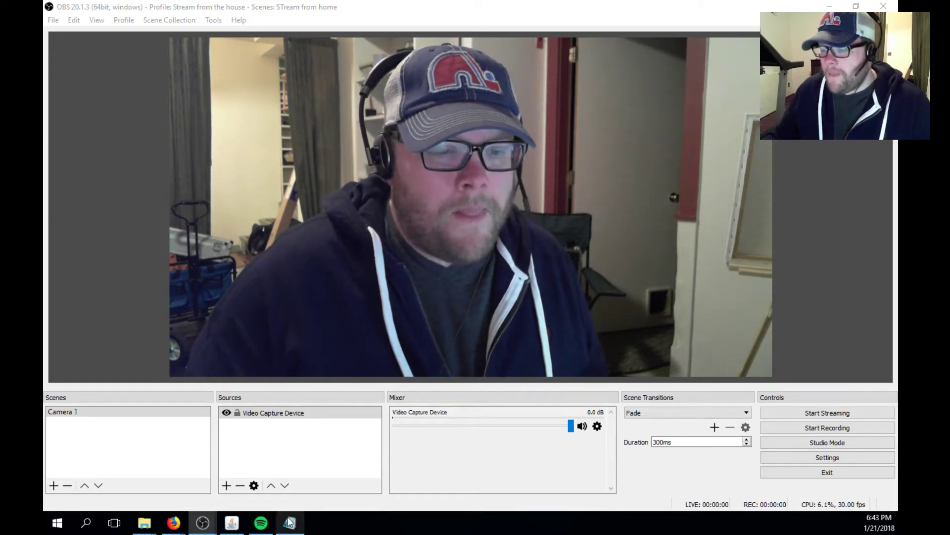
mouse_move(291, 527)
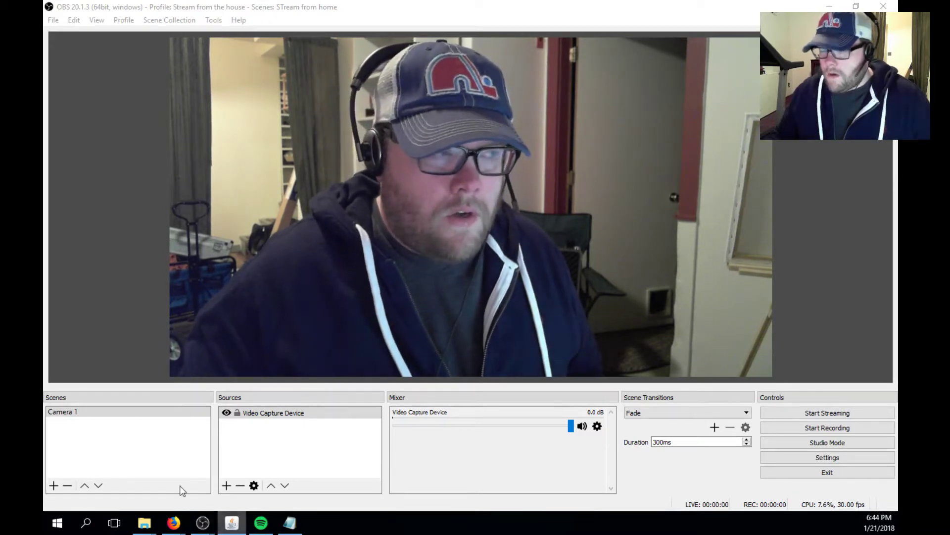
Step: Open the Carolina Rollergirls ScoreBoard status window, review its startup log and minimize the window
left_click(231, 522)
left_click_drag(605, 185, 536, 73)
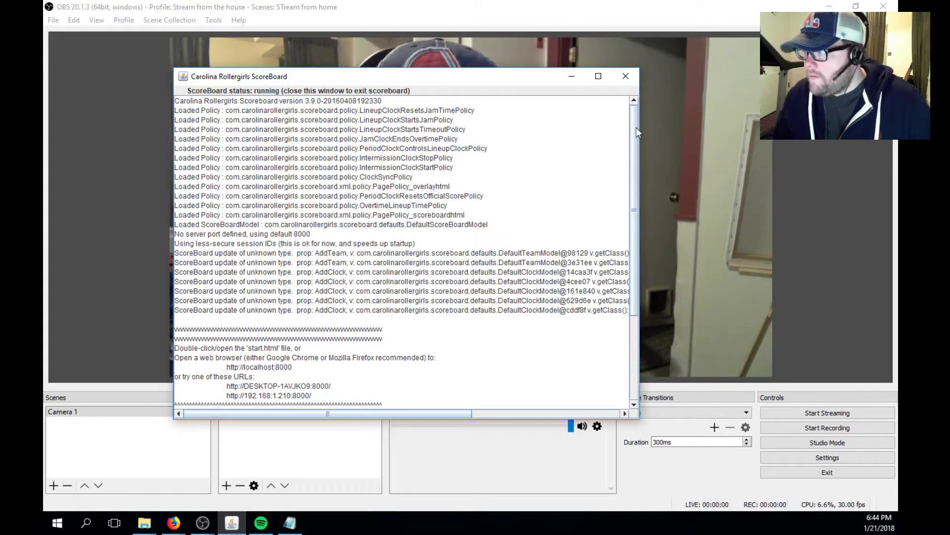
left_click_drag(634, 127, 649, 107)
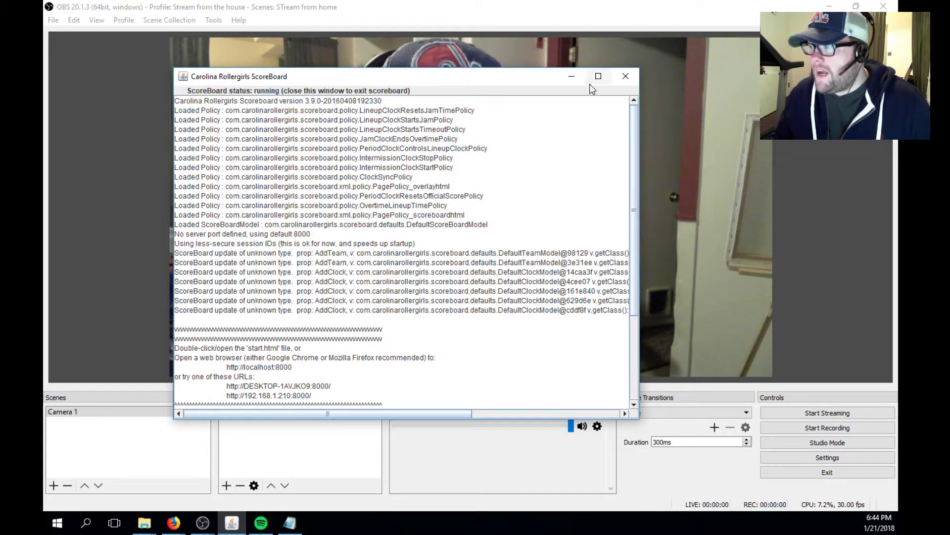
left_click(573, 77)
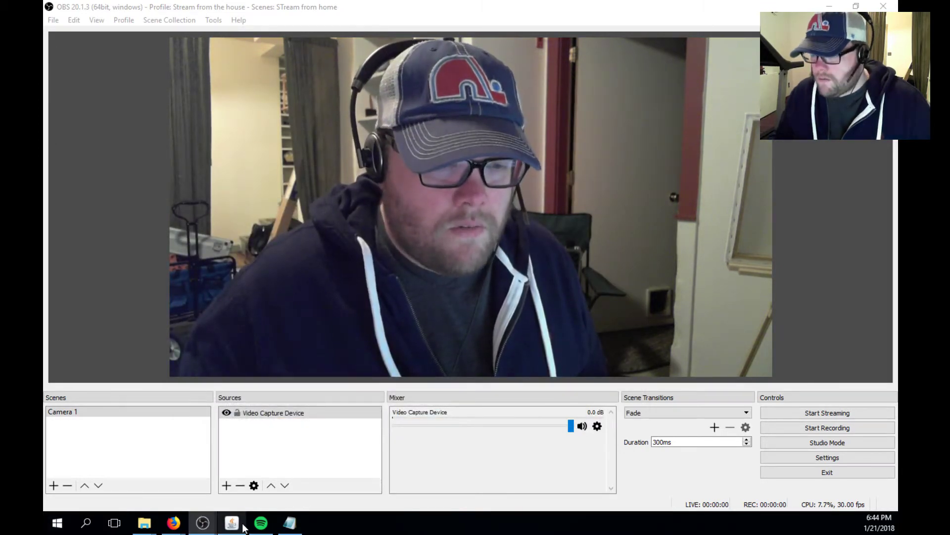
Step: Switch to Firefox and go back from the CRG ScoreBoard Operator Controls to the scoreboard start page at localhost:8000
mouse_move(175, 523)
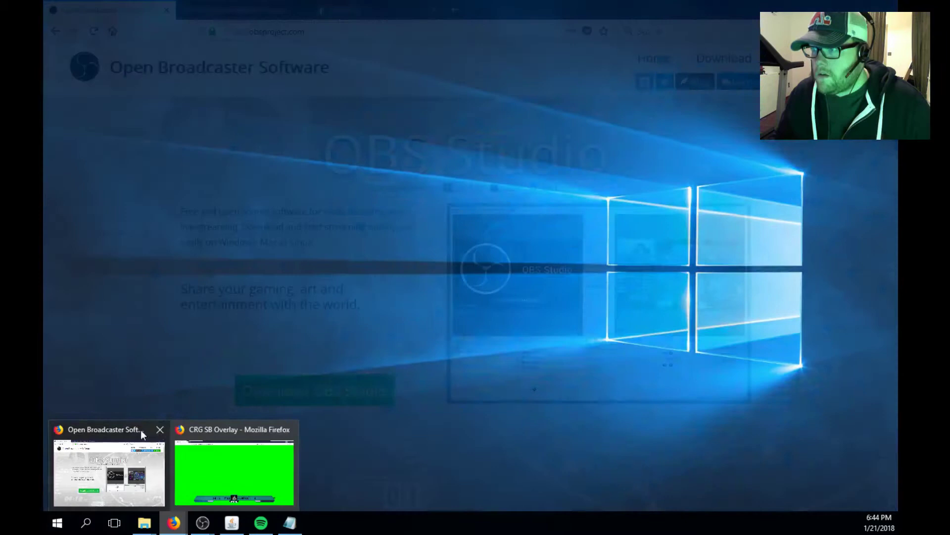
left_click(140, 430)
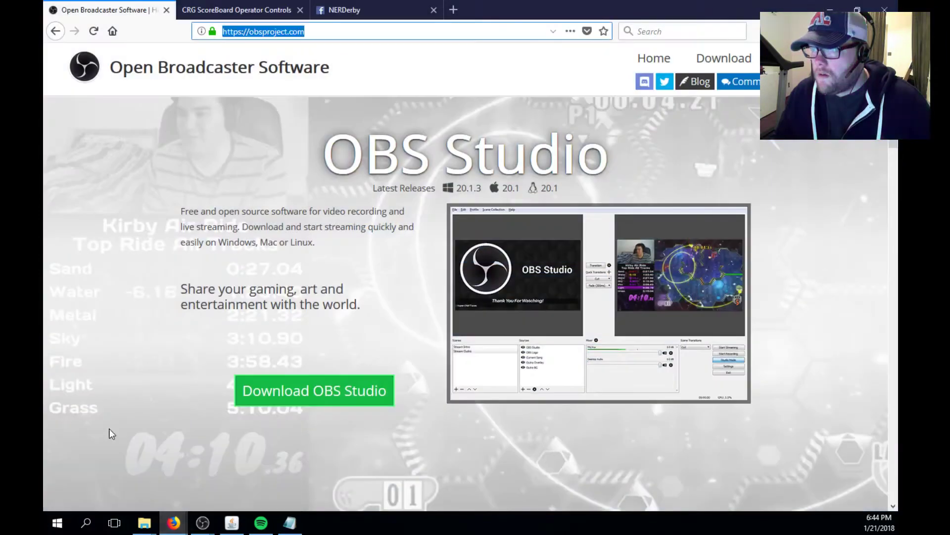
left_click(193, 11)
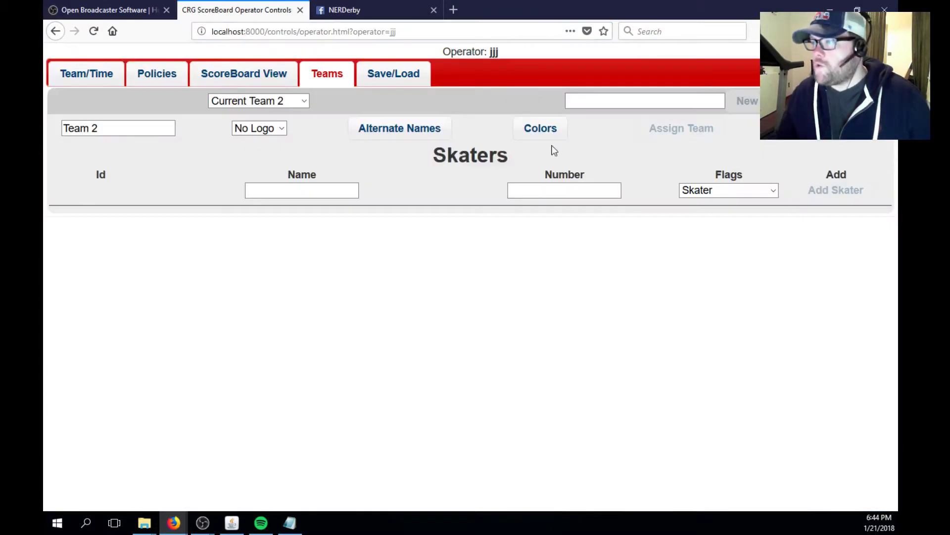
left_click(55, 31)
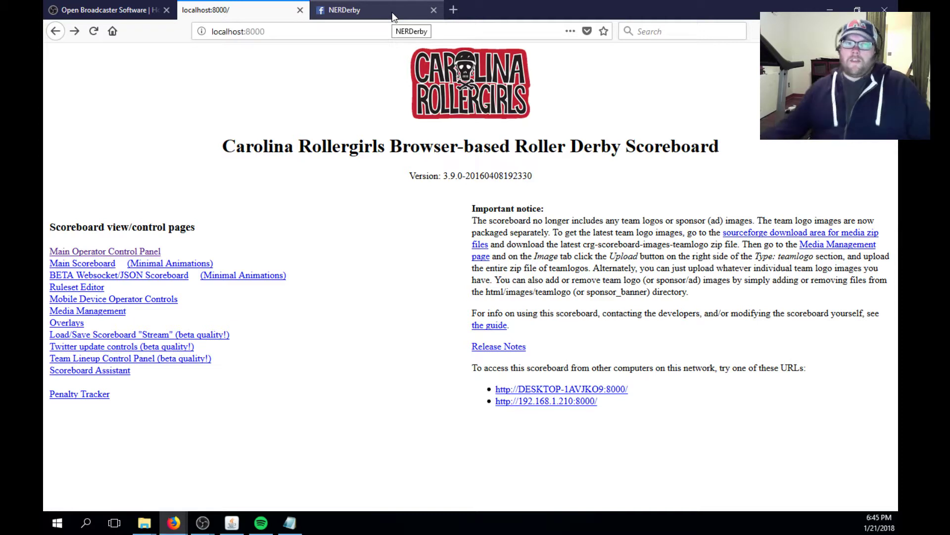
Step: On the NERDerby Facebook page, search for derby scoreboard and open the Derby Scoreboard group
left_click_drag(384, 7, 287, 8)
left_click(204, 56)
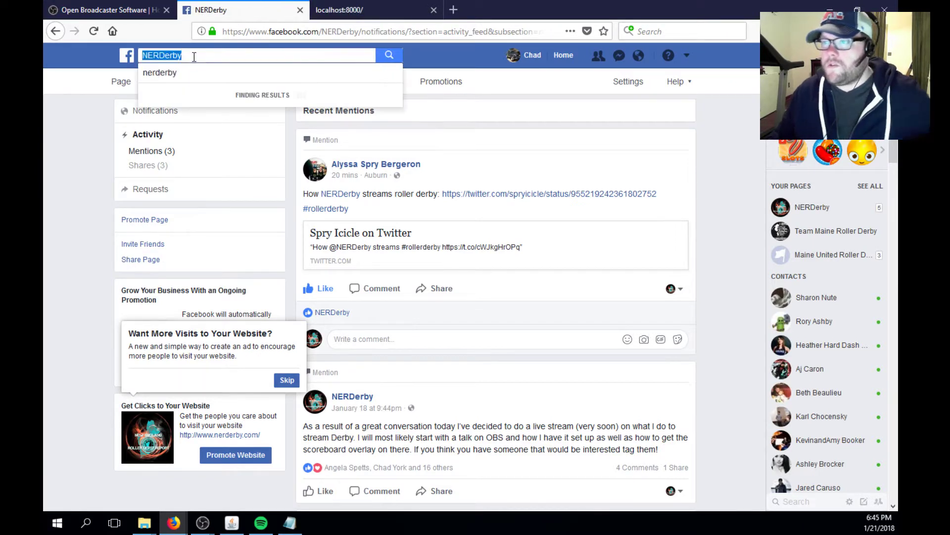
type("s")
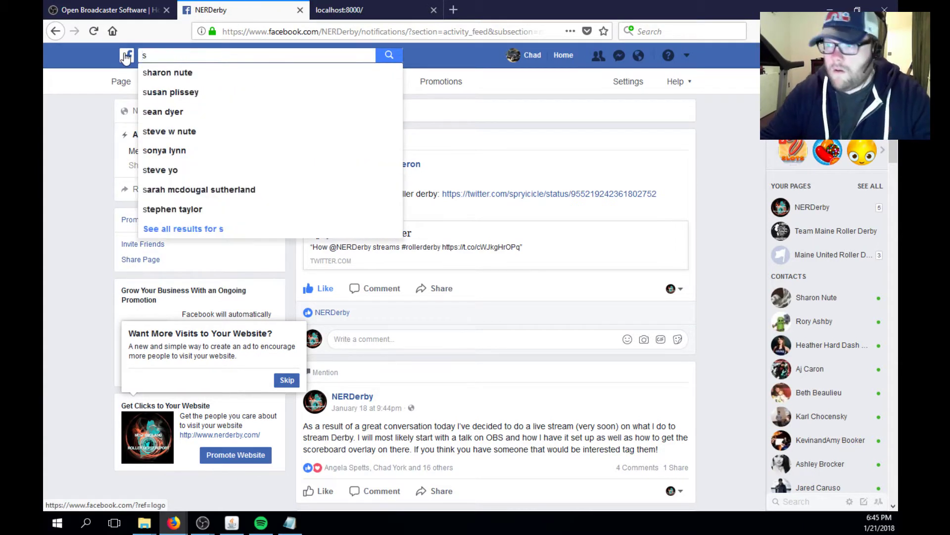
type("coreboar")
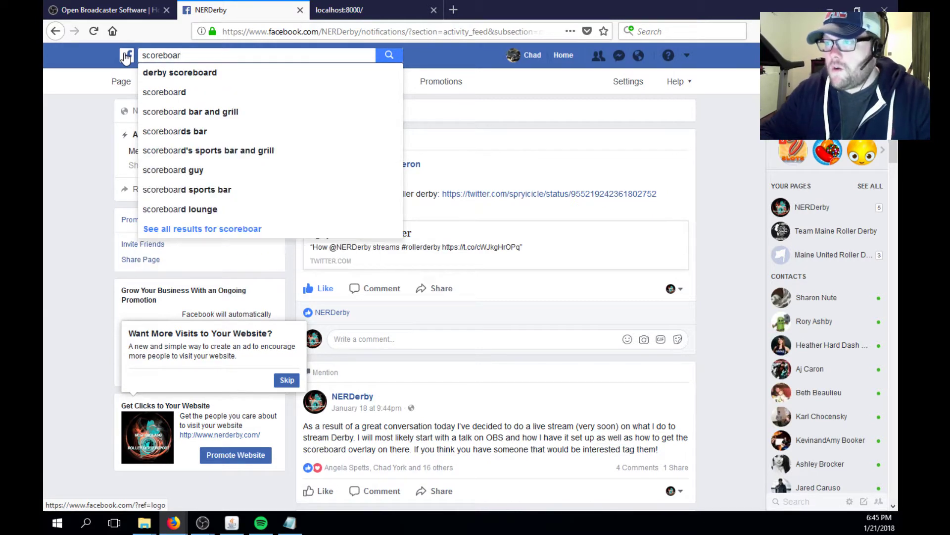
key("Down")
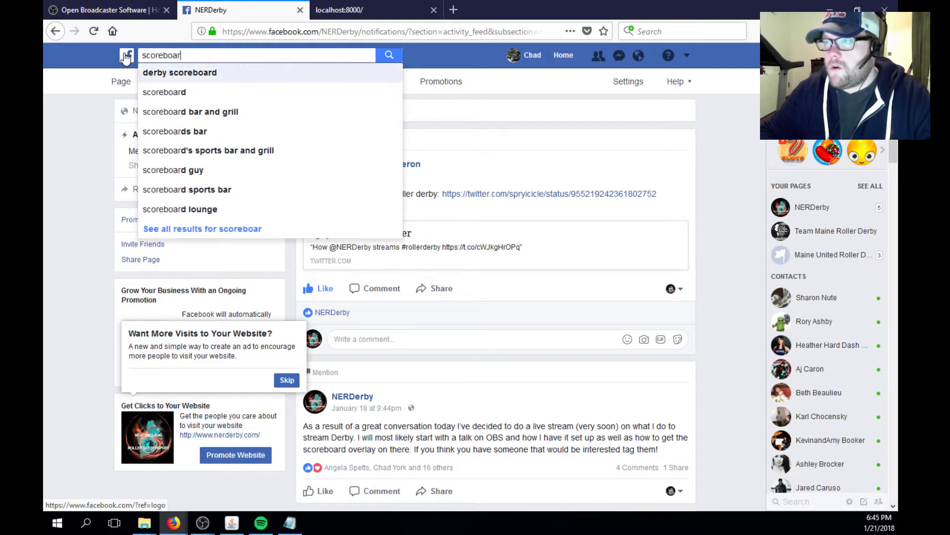
key("Return")
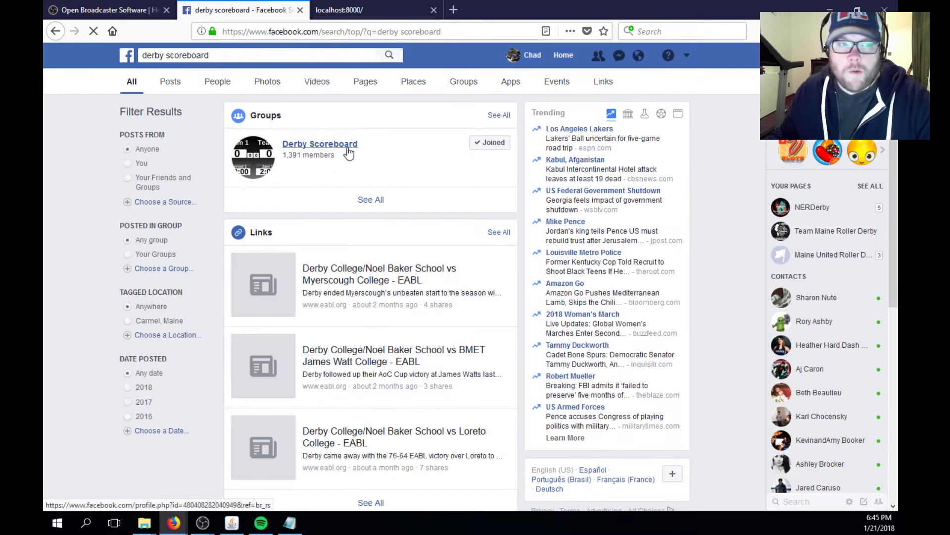
left_click(349, 153)
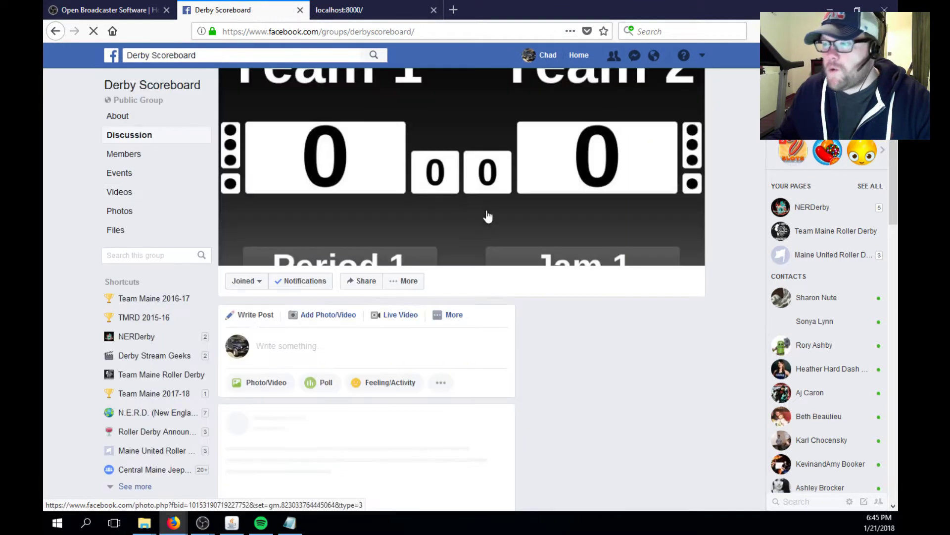
Step: Examine the group's pinned post about CRG 3.9 and its Google Drive download link, highlighting the text "CRG 3.9"
scroll(563, 328, "down", 4)
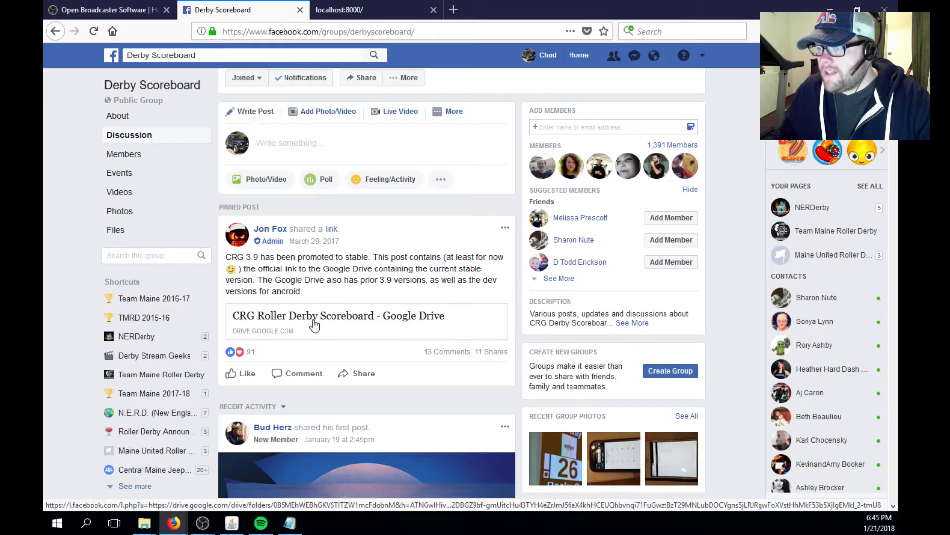
scroll(262, 131, "up", 4)
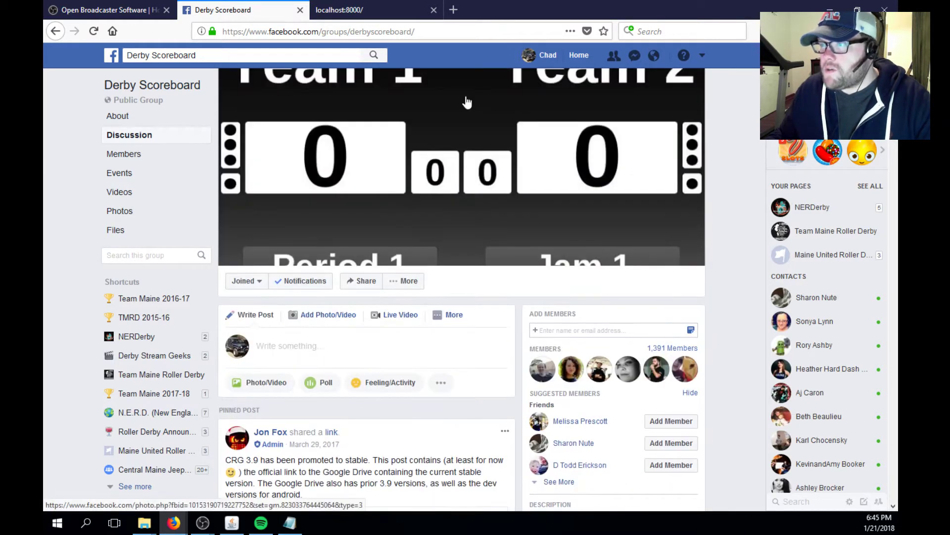
scroll(456, 229, "down", 3)
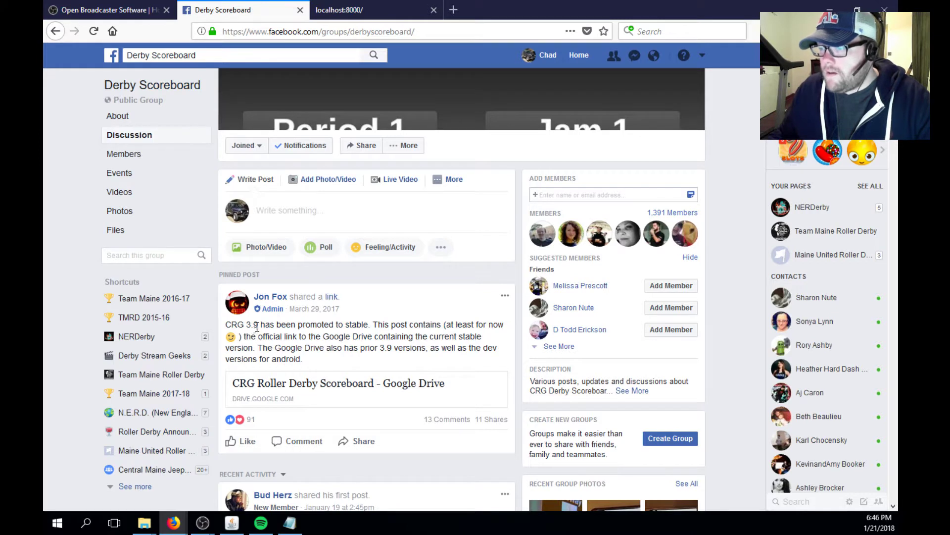
left_click_drag(259, 324, 232, 323)
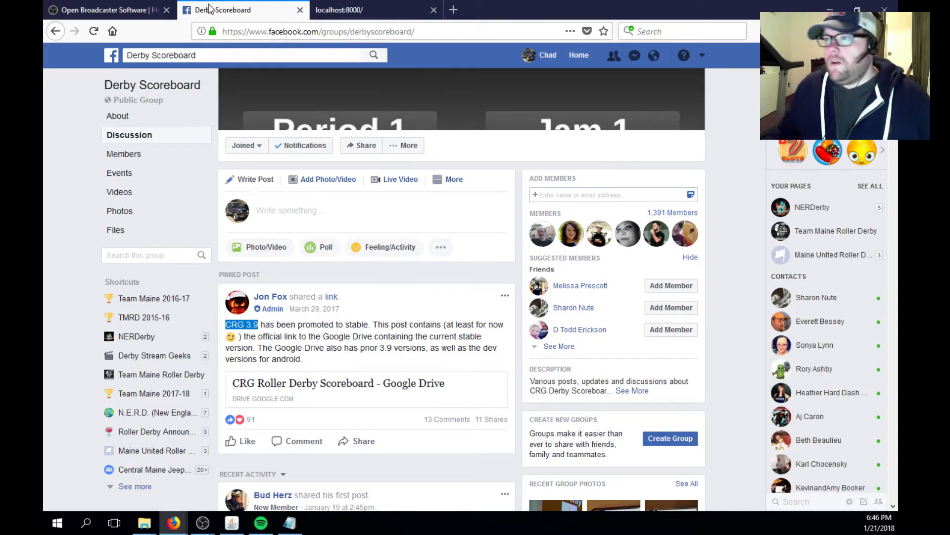
Step: View the OBS Studio download page at obsproject.com and return to the scoreboard start page at localhost:8000
left_click(124, 10)
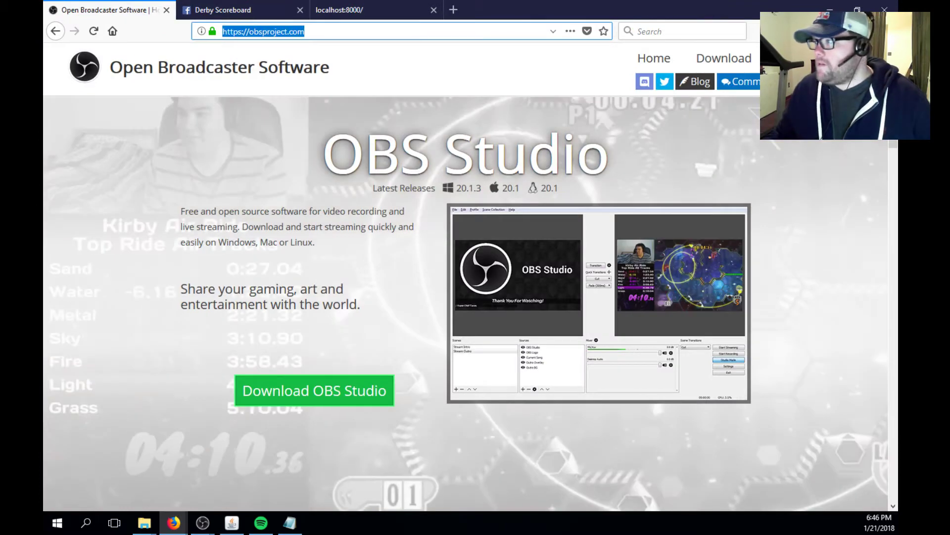
left_click(834, 7)
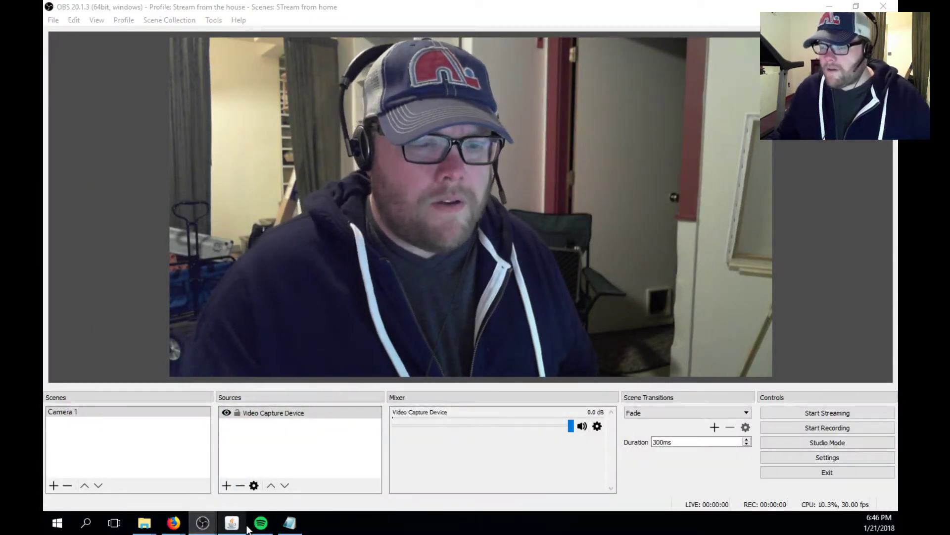
mouse_move(173, 523)
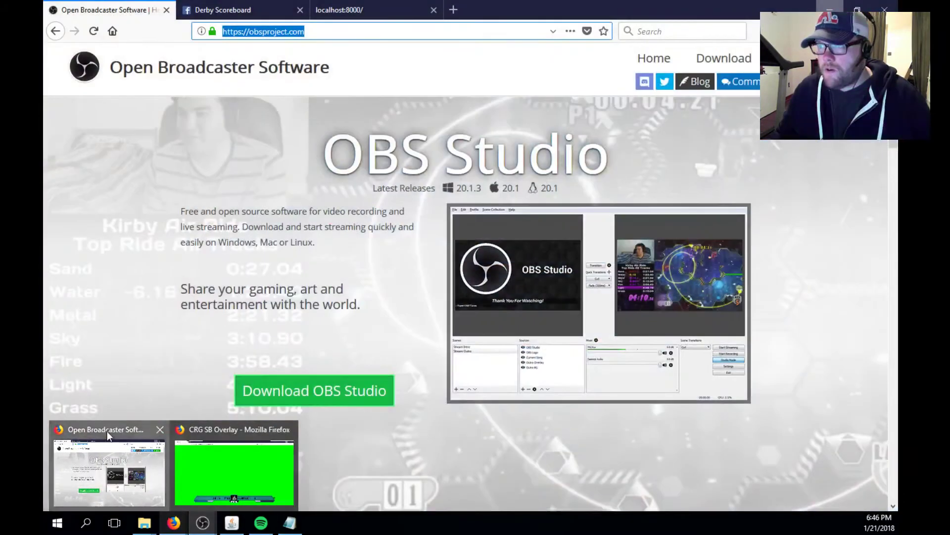
left_click(82, 436)
left_click(345, 9)
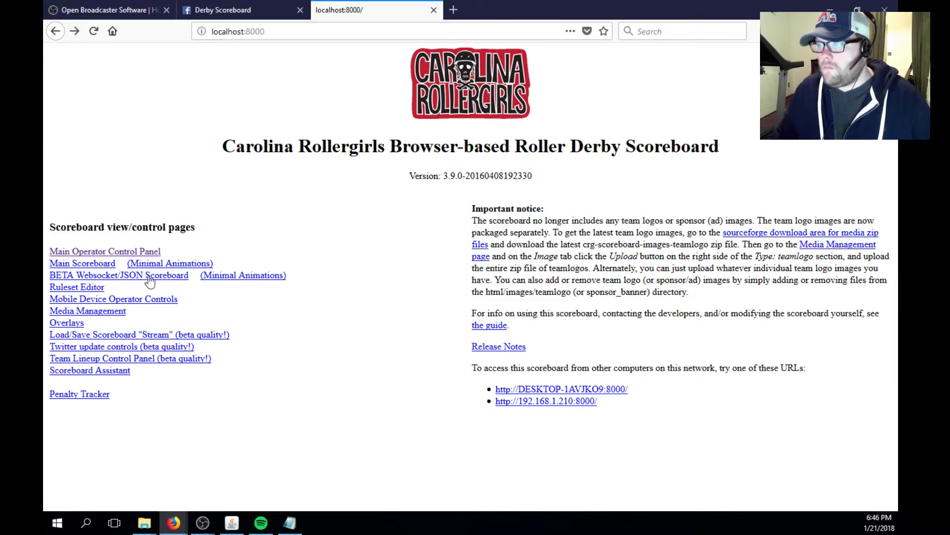
left_click(280, 36)
mouse_move(144, 522)
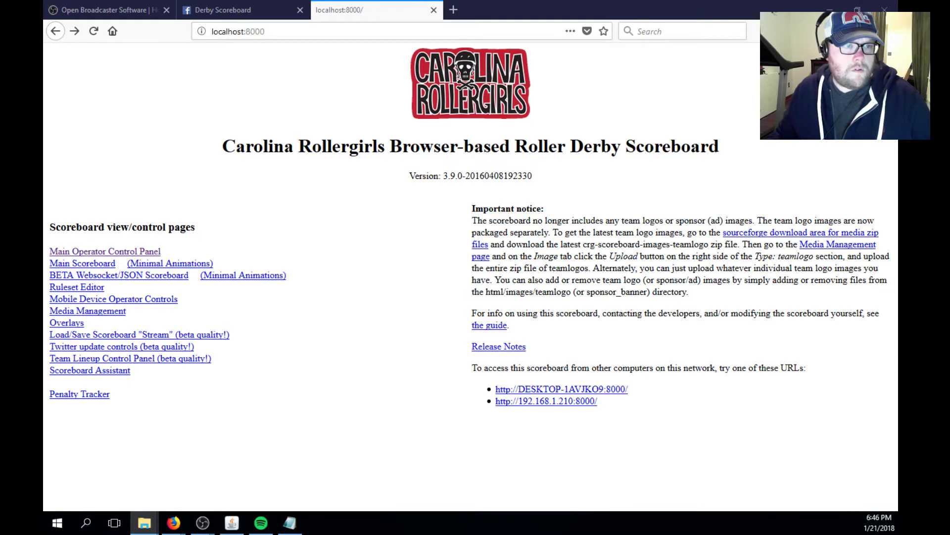
left_click(144, 522)
left_click_drag(431, 191, 432, 103)
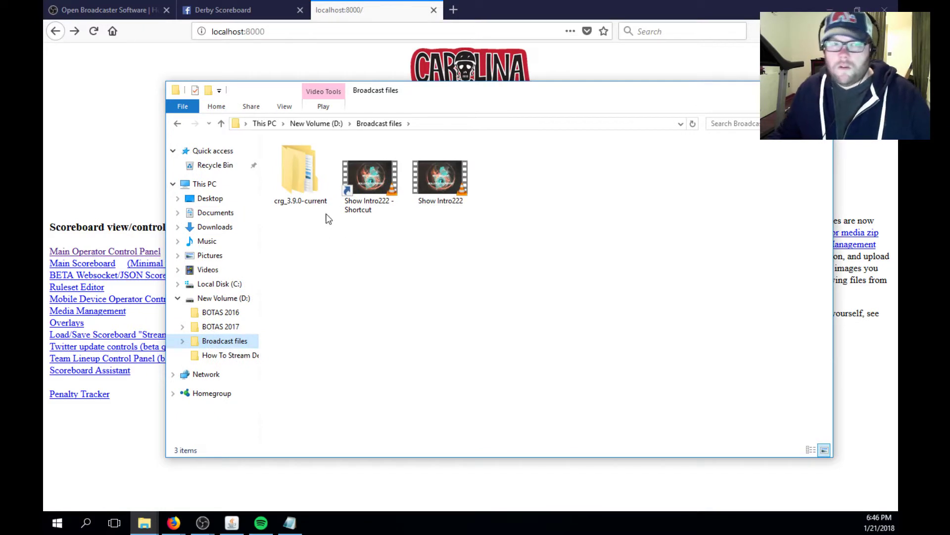
double_click(293, 168)
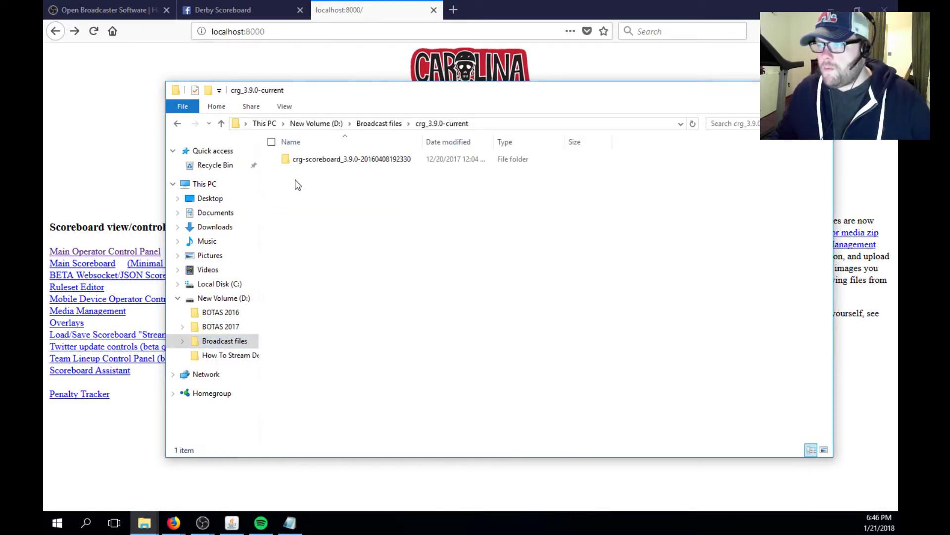
double_click(313, 159)
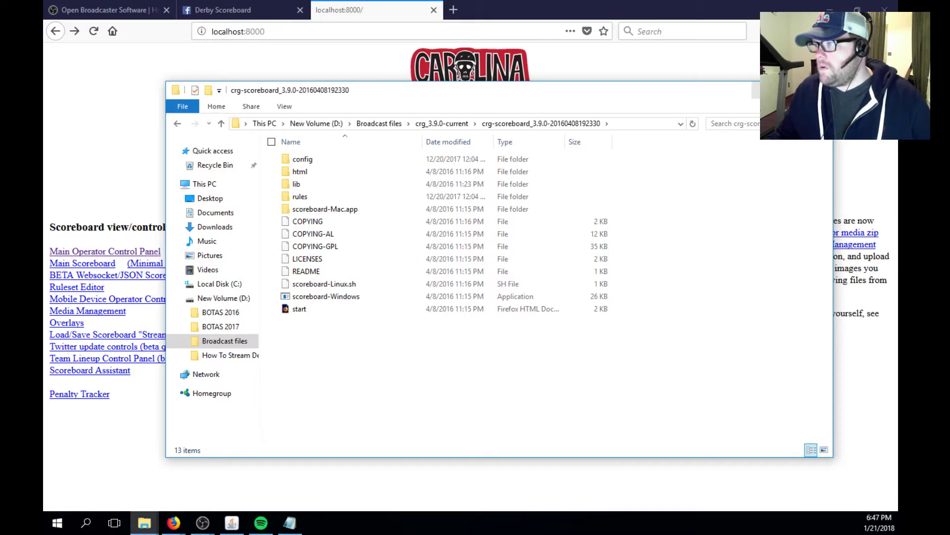
left_click(822, 90)
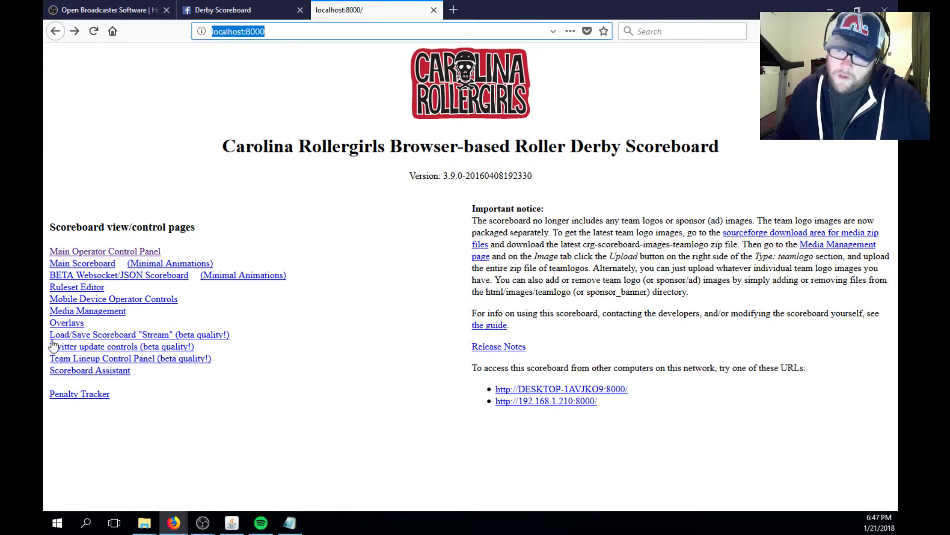
Step: Open the scoreboard's Overlays list, preview Interactive Overlay 16x9/720p and return to the list
left_click(80, 324)
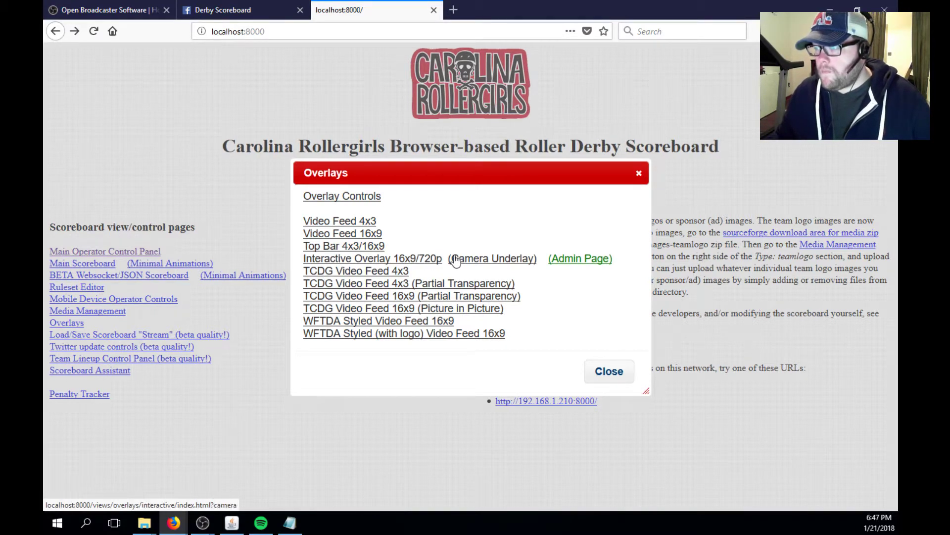
left_click(356, 264)
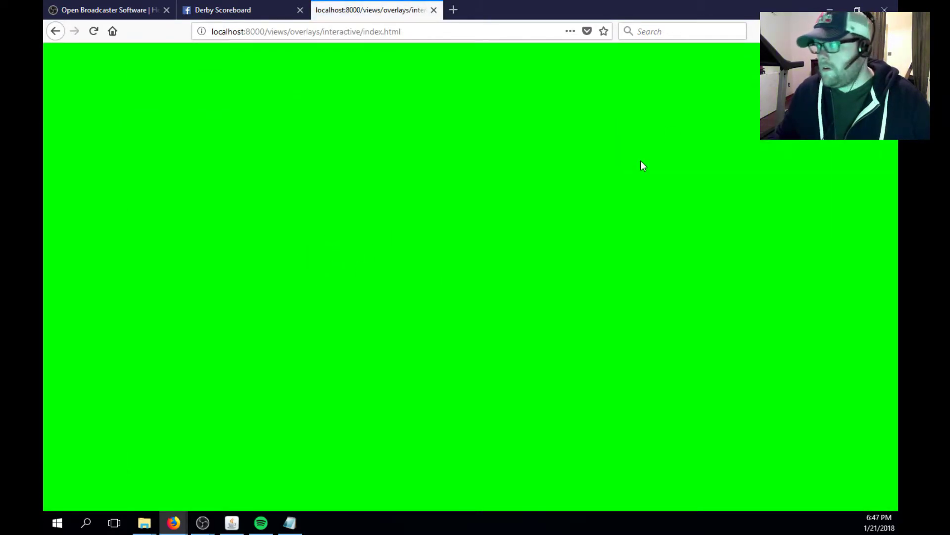
left_click(55, 31)
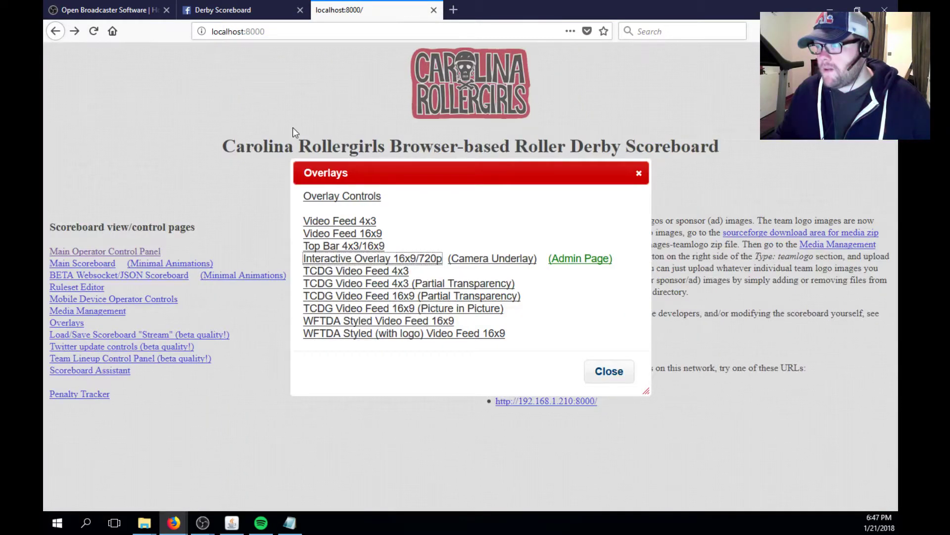
Step: Preview the WFTDA Styled Video Feed 16x9 overlay and its with-logo version, returning to the overlay list after each
left_click(386, 325)
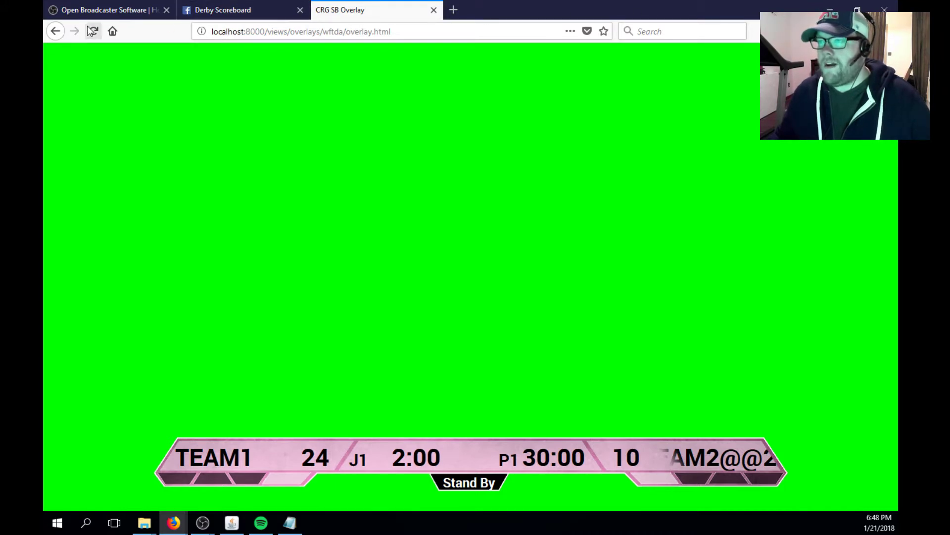
left_click(56, 32)
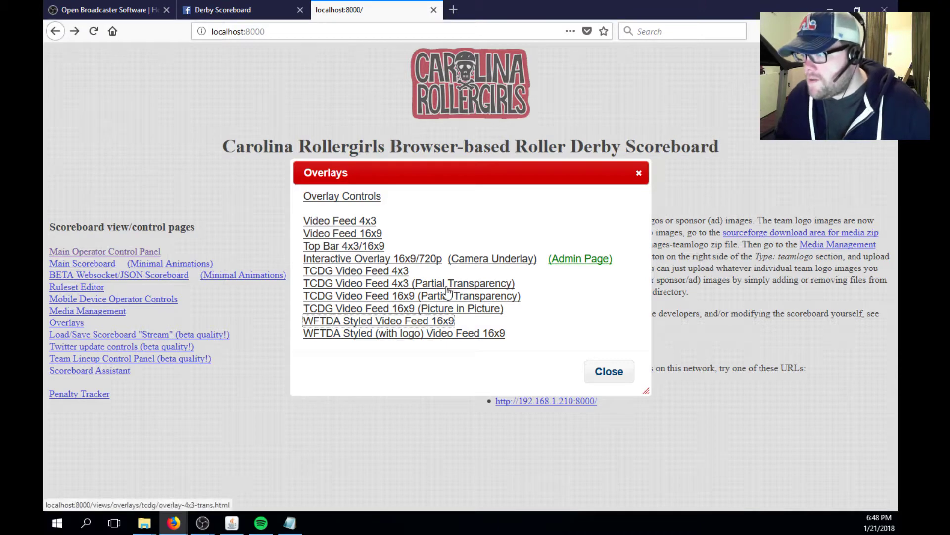
left_click(390, 338)
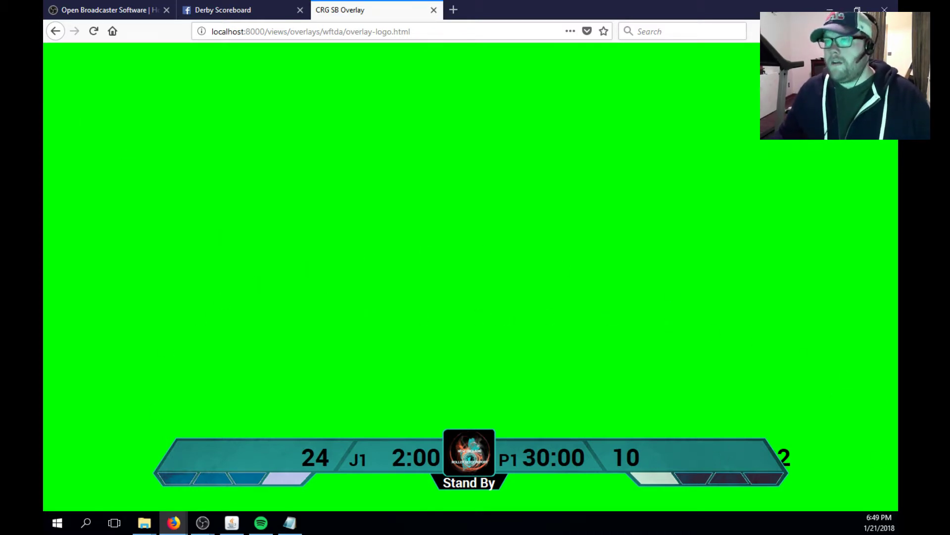
left_click(61, 34)
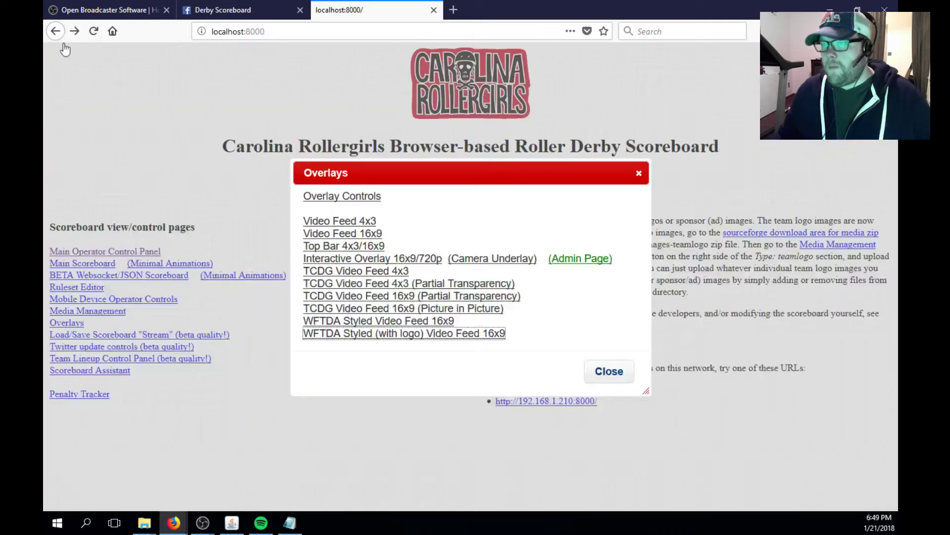
Step: Preview the TCDG Video Feed 4x3 (Partial Transparency) overlay, return to the list and open WFTDA Styled (with logo) Video Feed 16x9
left_click(387, 287)
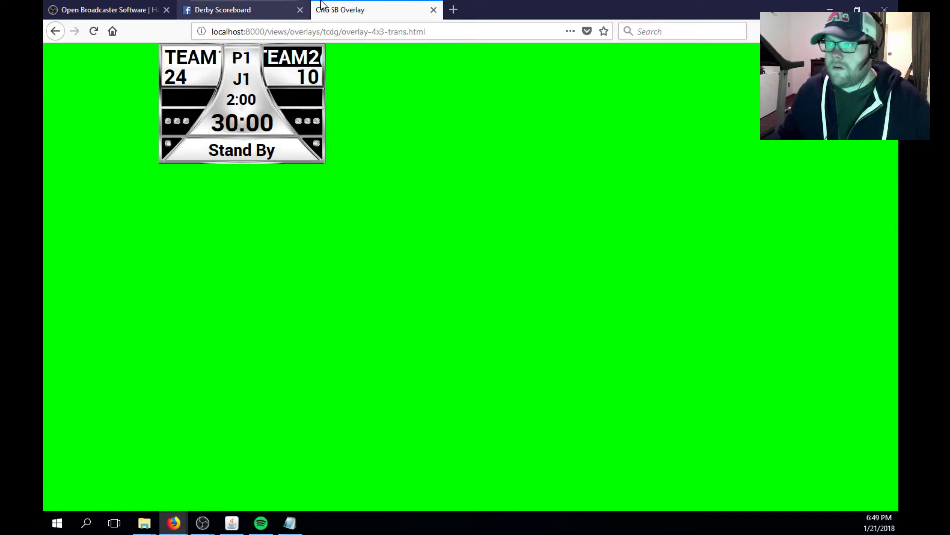
left_click(56, 31)
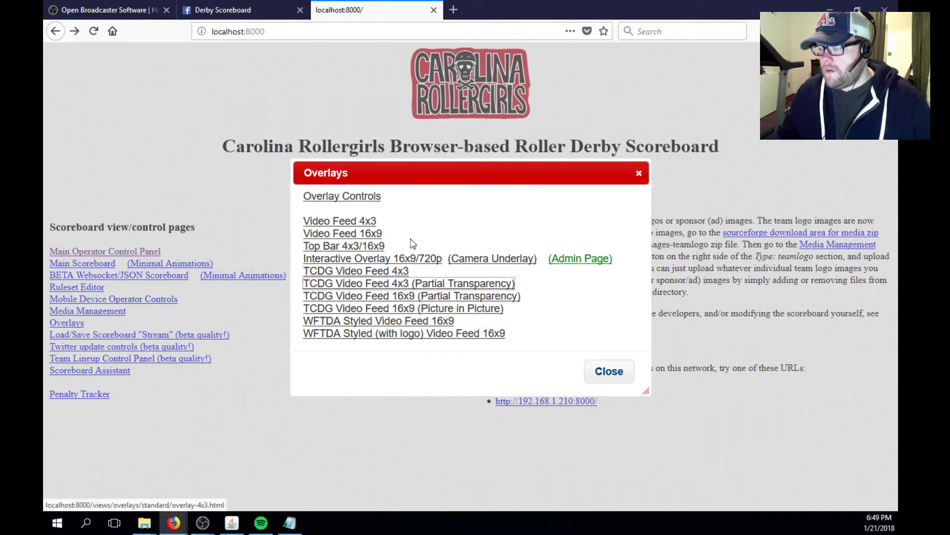
left_click(428, 340)
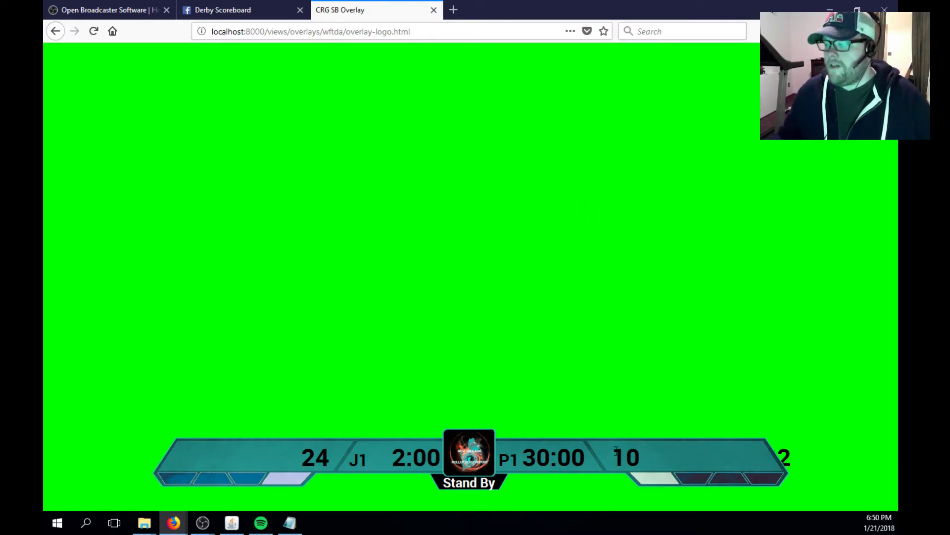
left_click_drag(617, 451, 824, 451)
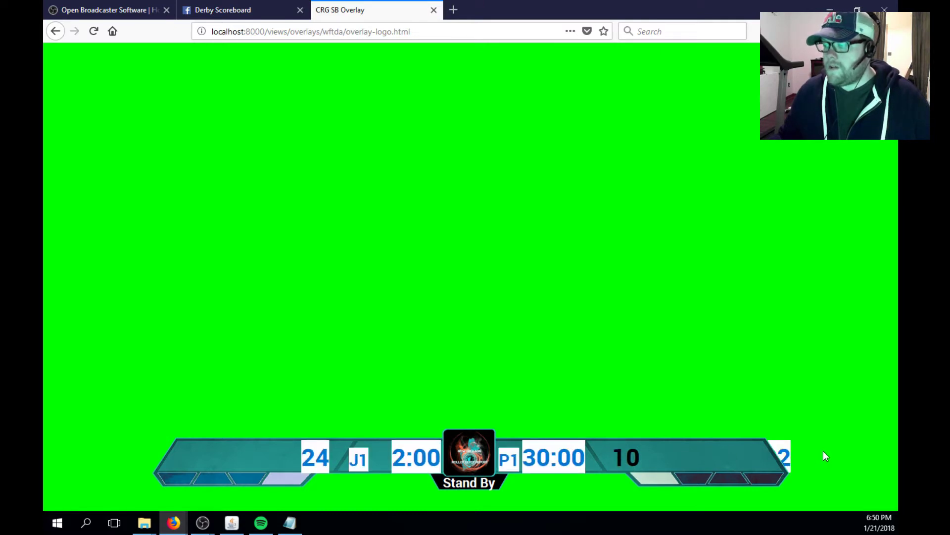
left_click(687, 490)
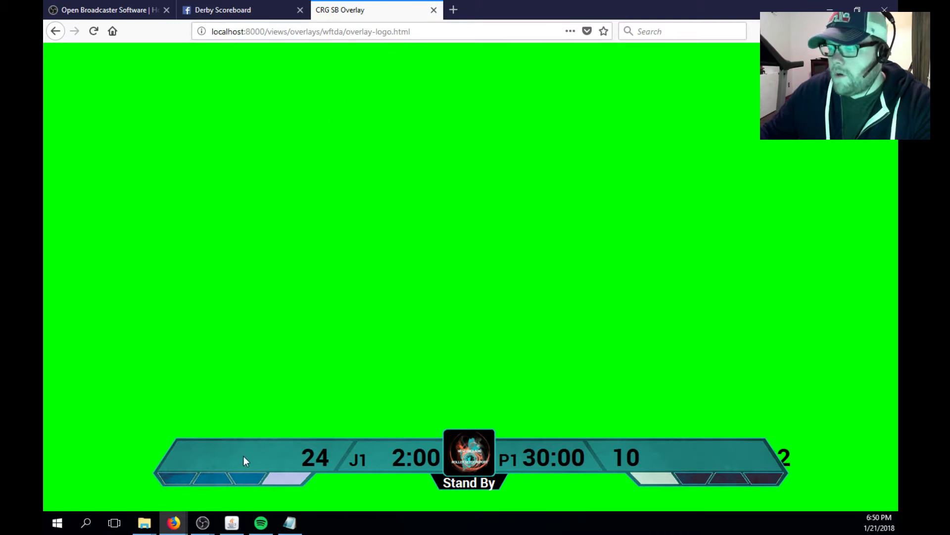
Step: Switch to OBS Studio, view the source types available to add and select the Camera 1 scene
mouse_move(201, 519)
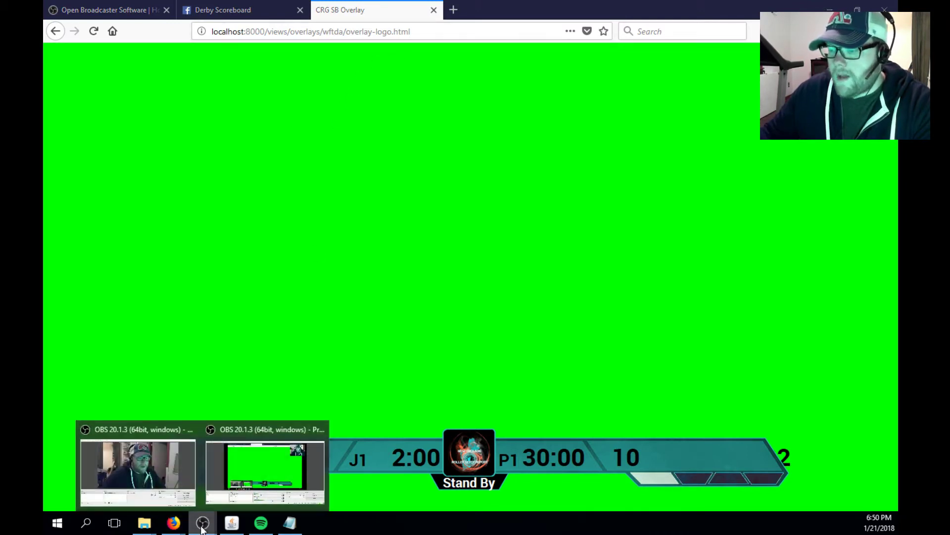
left_click(147, 446)
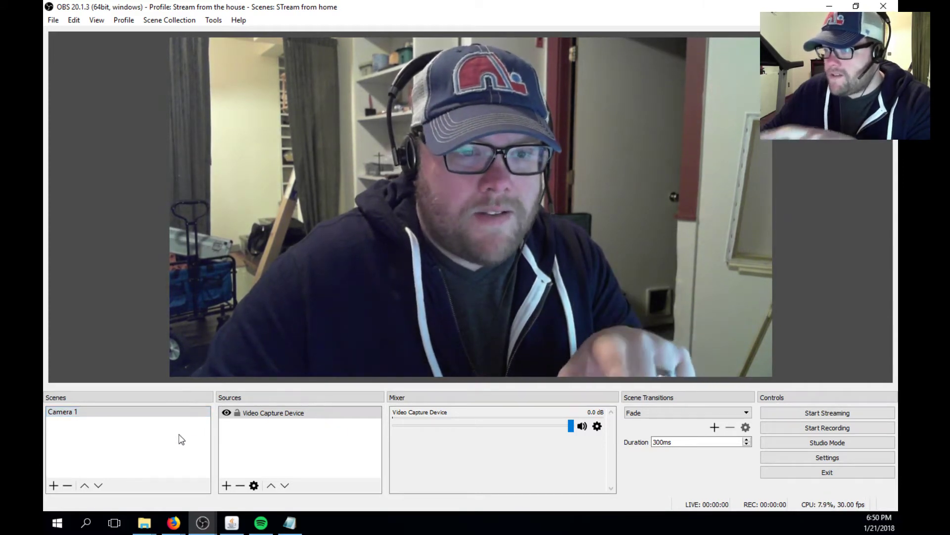
right_click(256, 435)
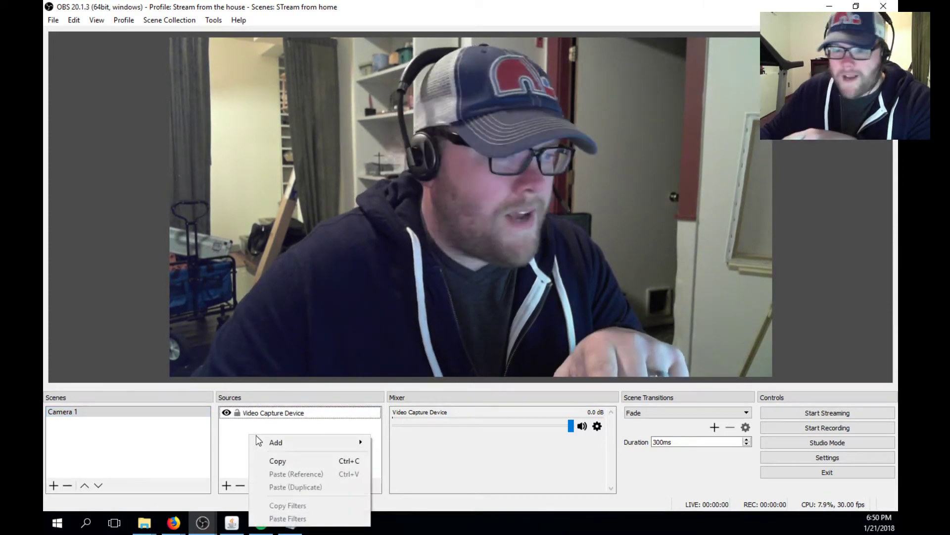
mouse_move(256, 444)
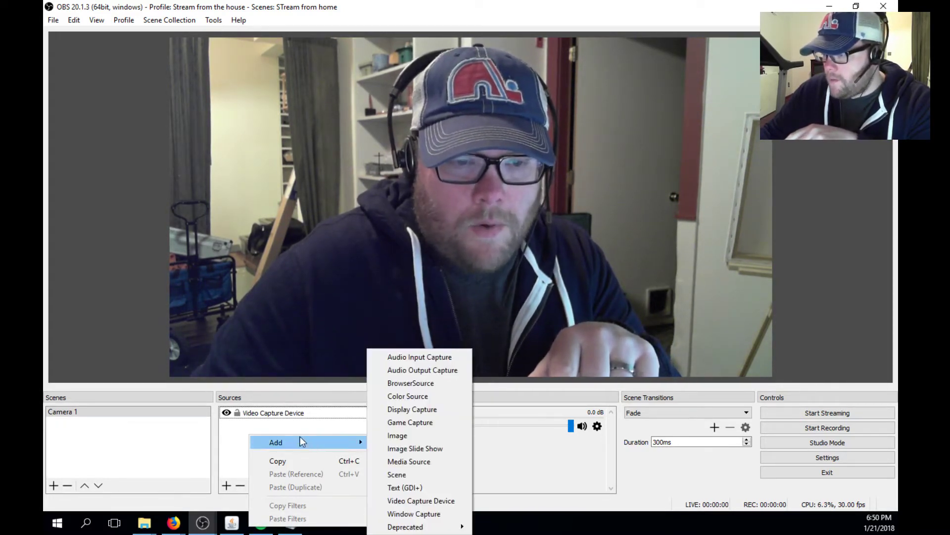
left_click(70, 413)
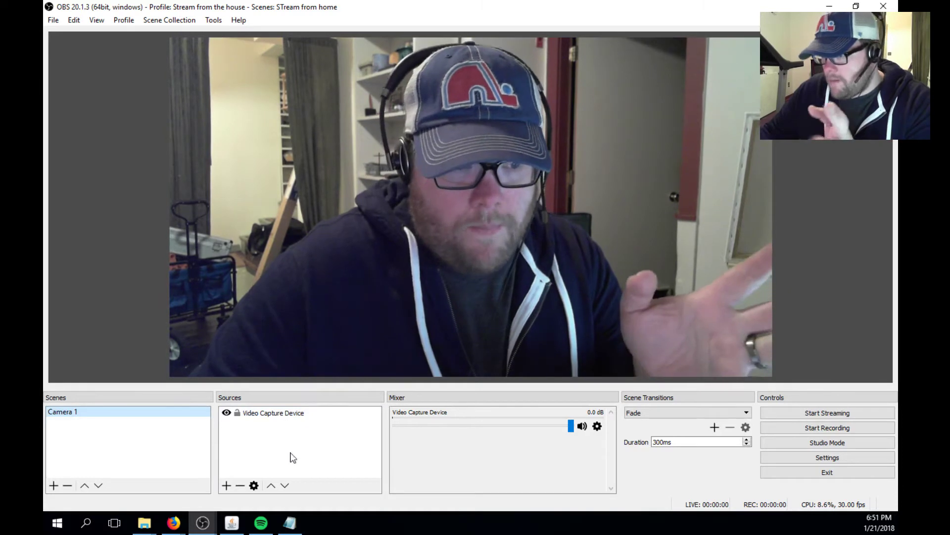
Step: Add a new Window Capture source to the Camera 1 scene, capturing the Firefox window CRG SB Overlay
right_click(255, 426)
mouse_move(299, 441)
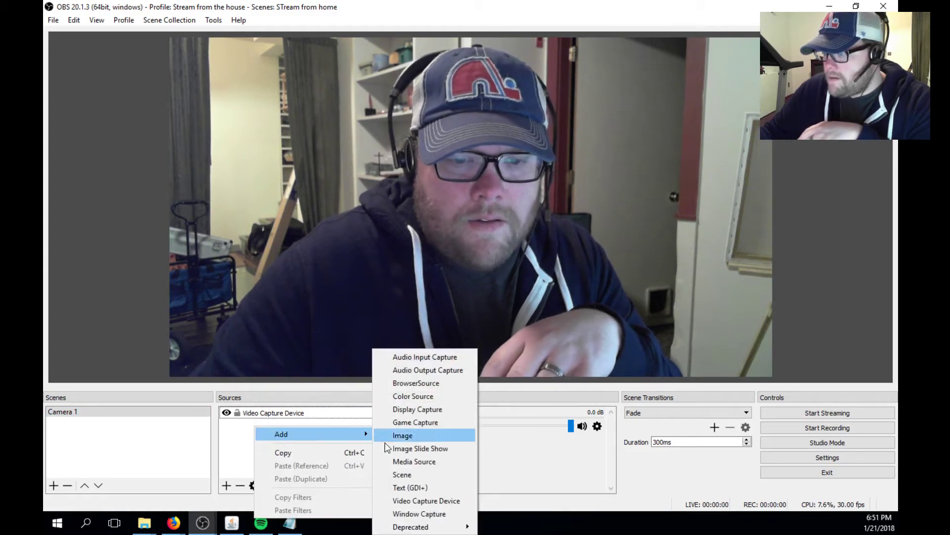
left_click(419, 513)
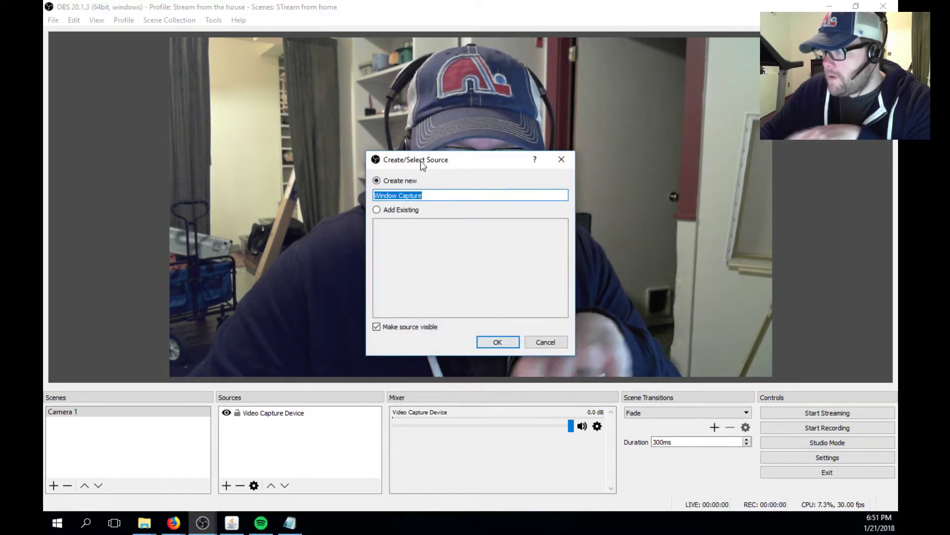
left_click(495, 341)
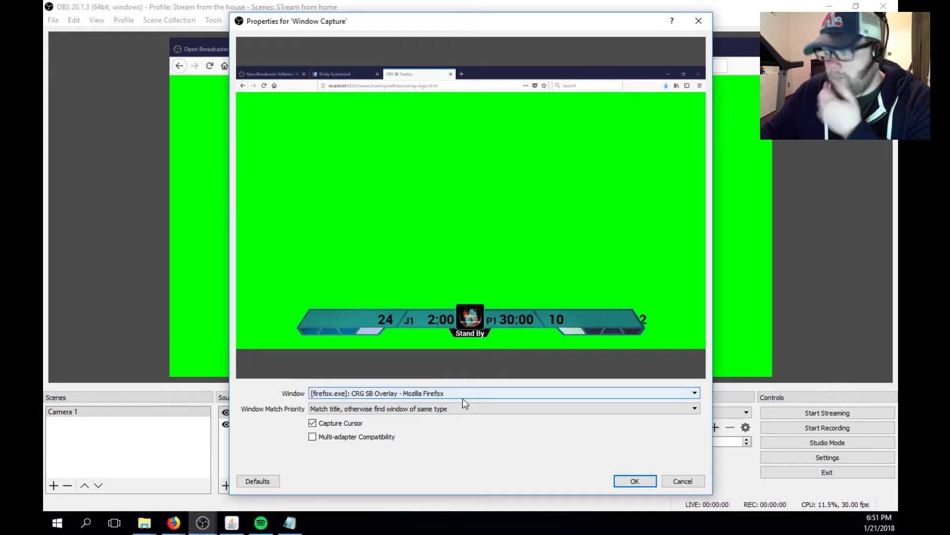
left_click(440, 394)
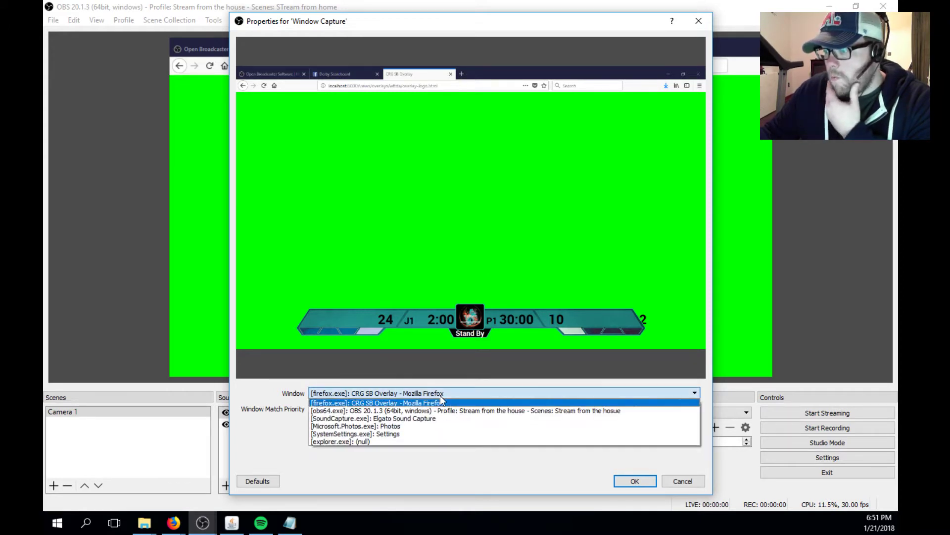
left_click(372, 403)
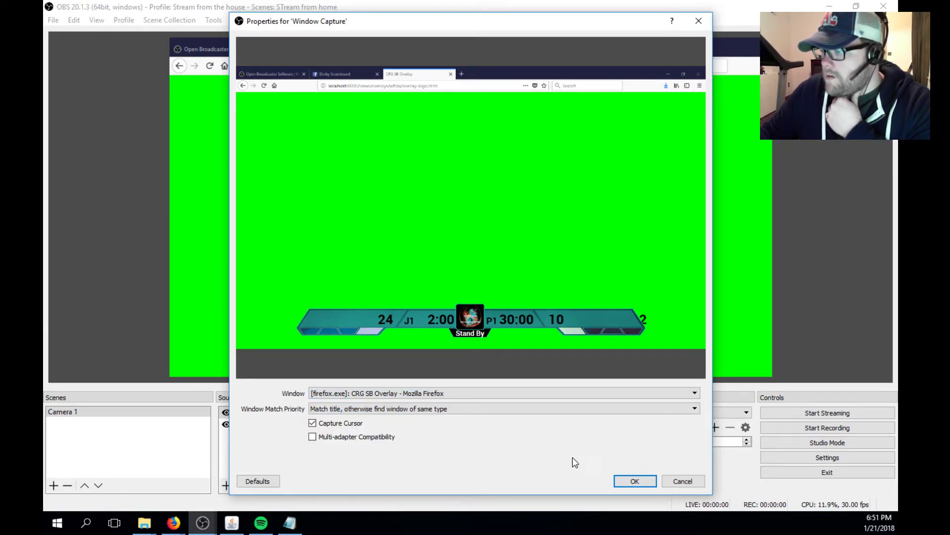
left_click(634, 481)
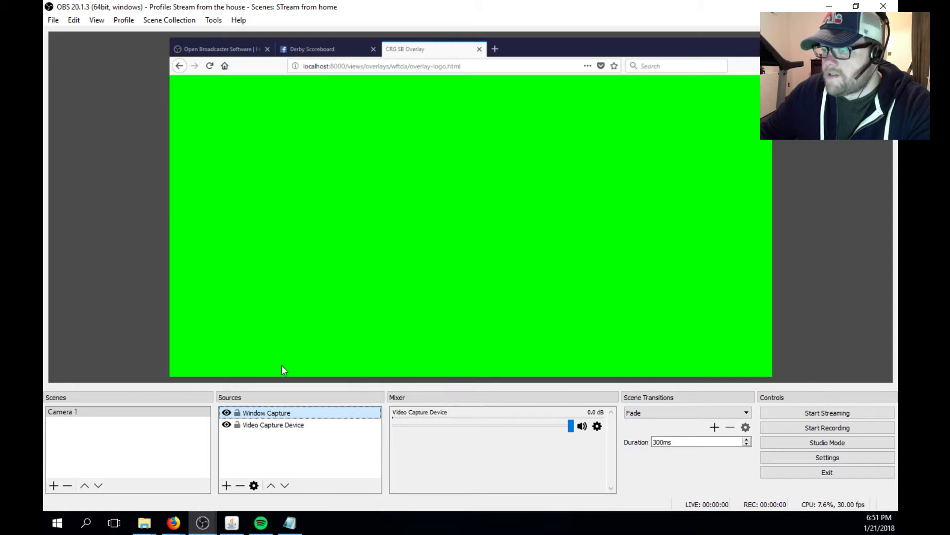
Step: Hide and show the Window Capture source, check the overlay window in Firefox and return to OBS Studio
left_click(227, 412)
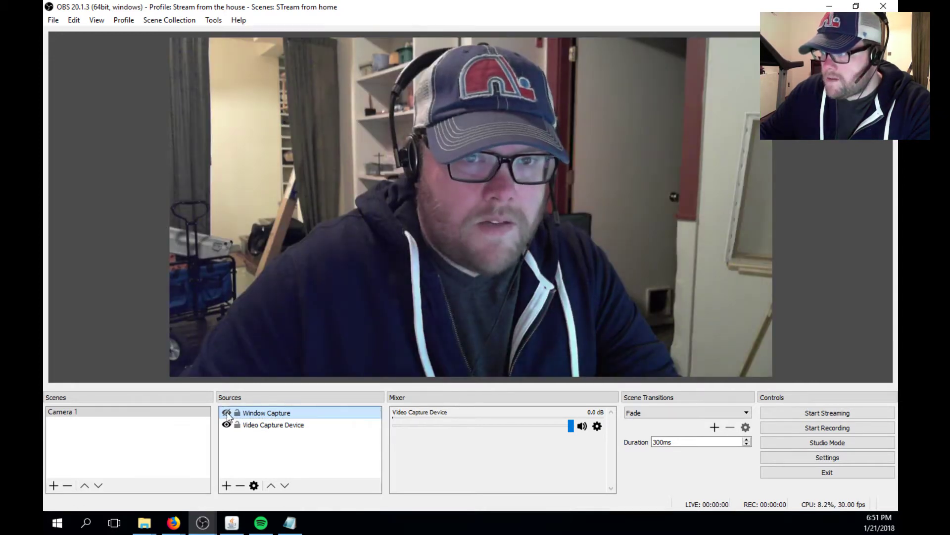
left_click(226, 413)
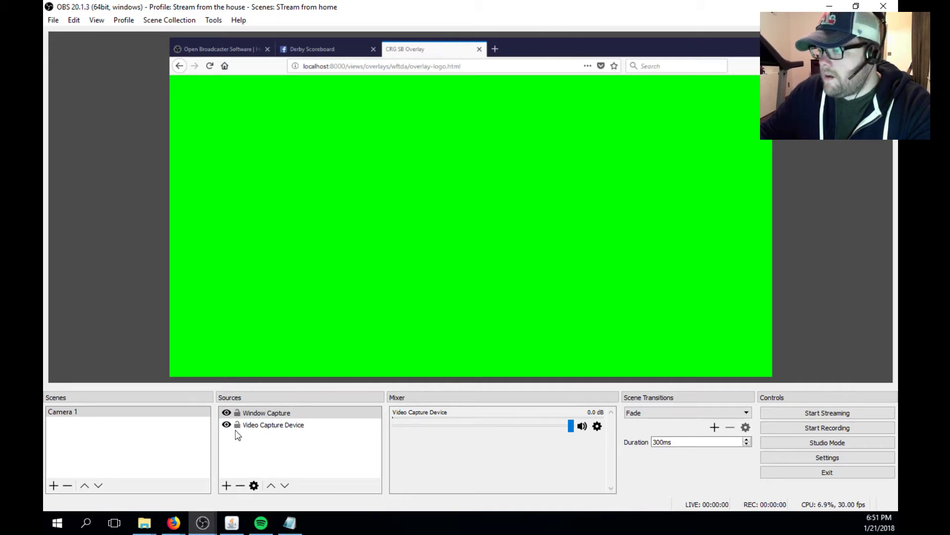
left_click(174, 522)
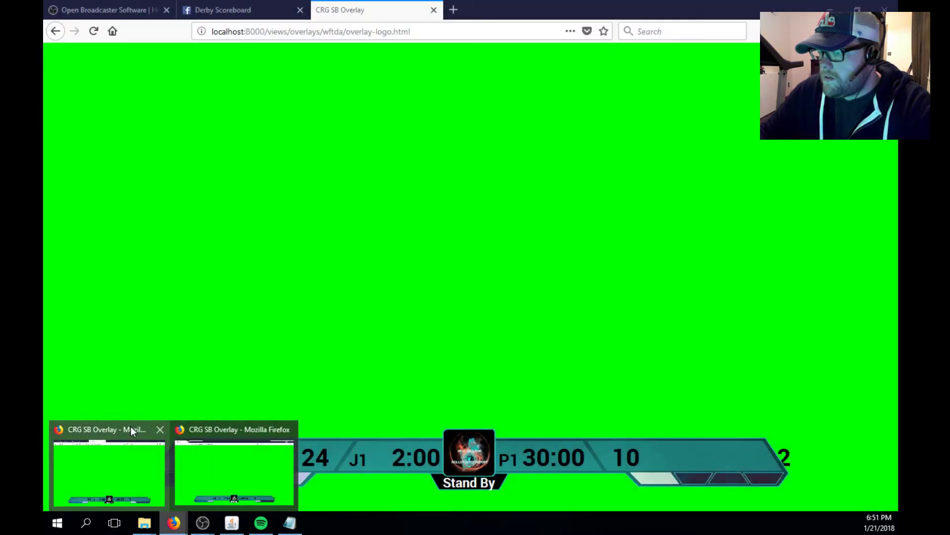
left_click(131, 427)
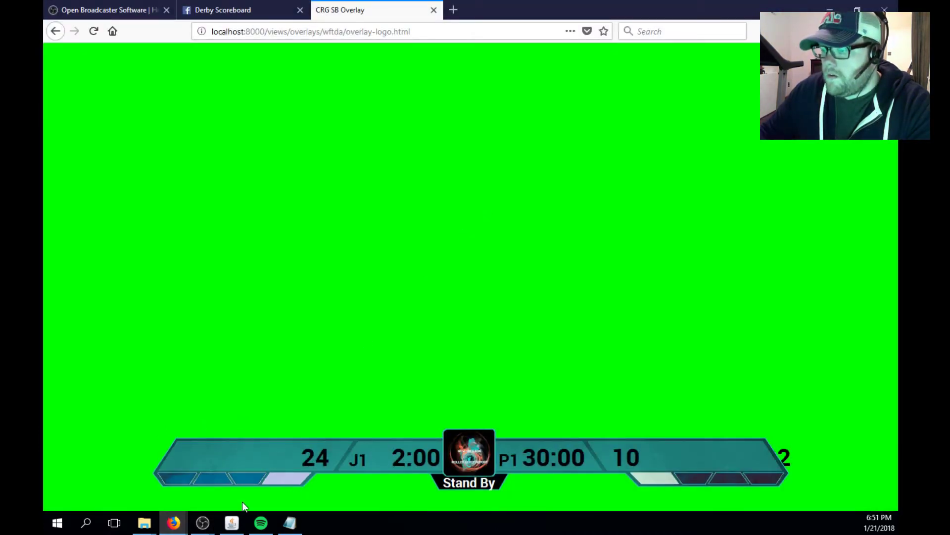
left_click(203, 522)
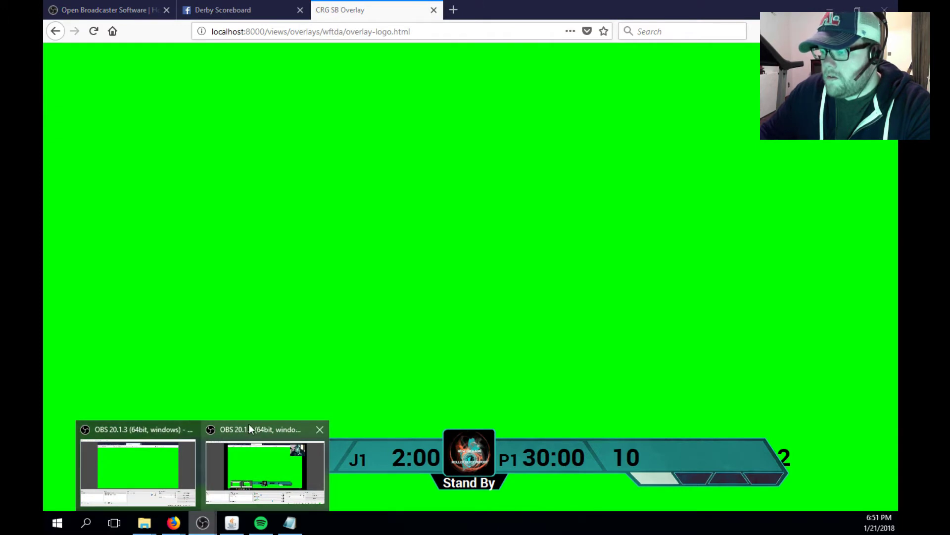
left_click(248, 423)
left_click(200, 520)
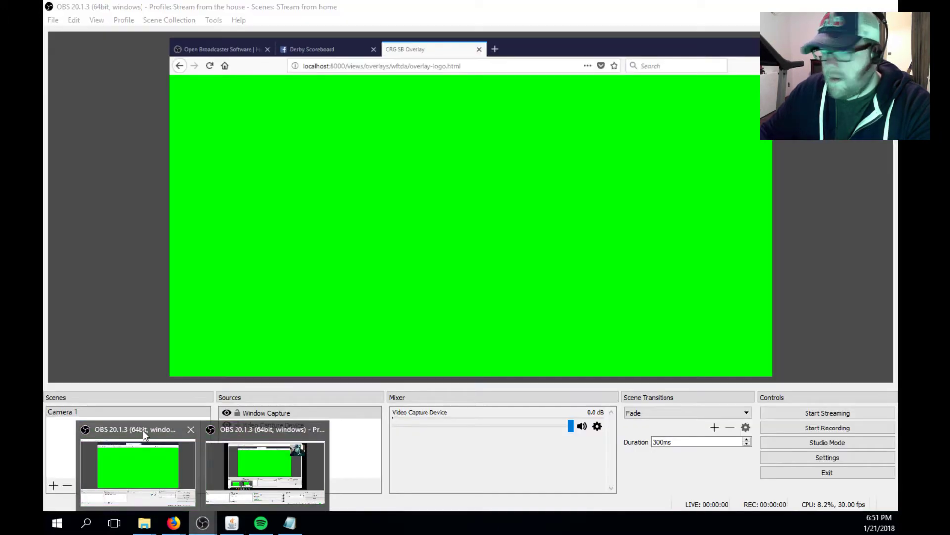
left_click(143, 429)
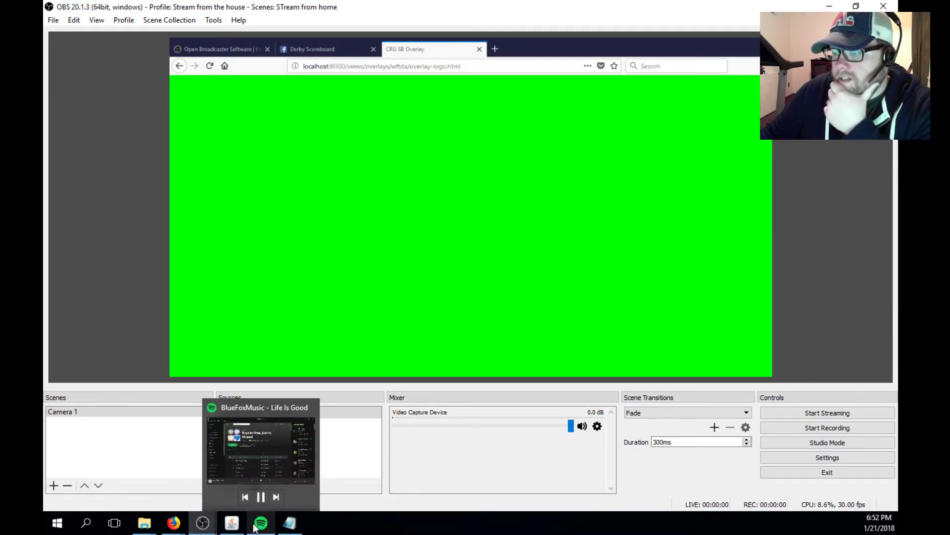
Step: Close the duplicate CRG SB Overlay Firefox window and check the Window Capture source's properties
mouse_move(202, 525)
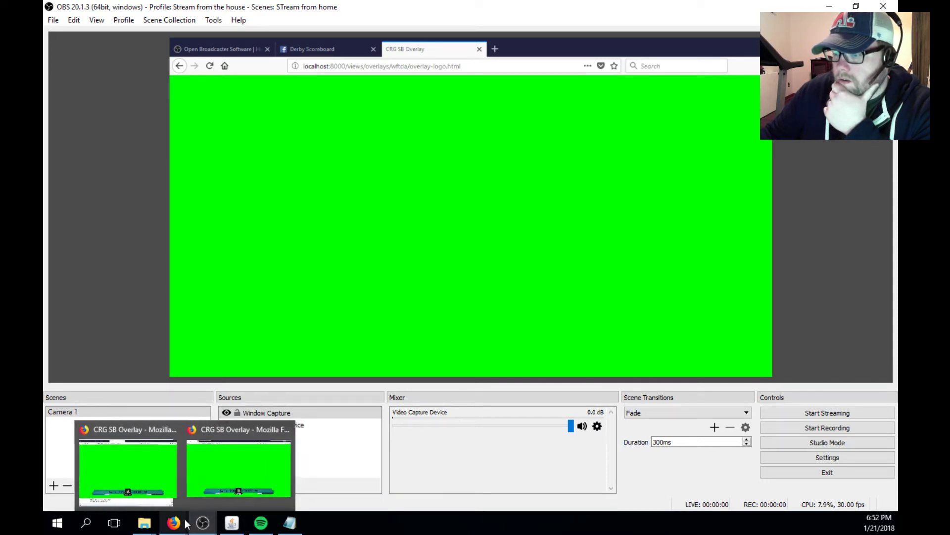
left_click(290, 431)
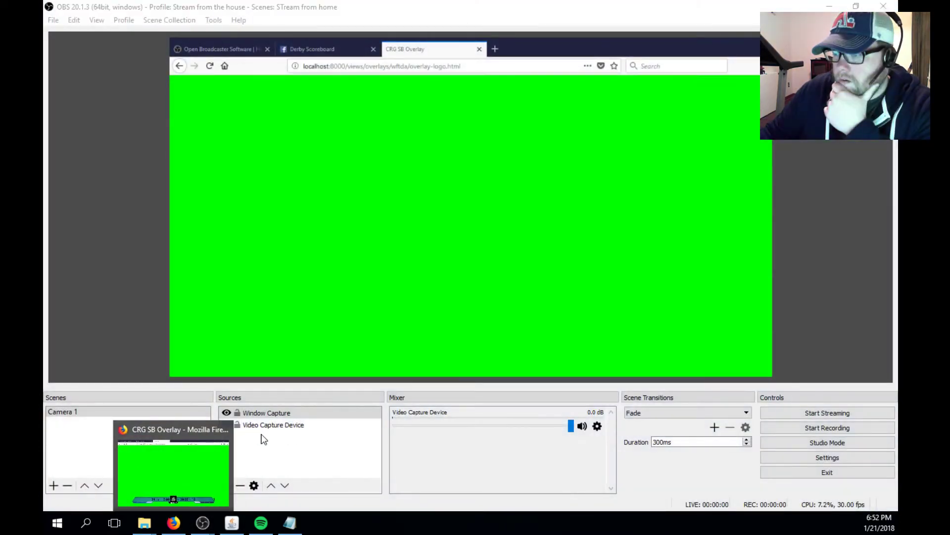
right_click(270, 412)
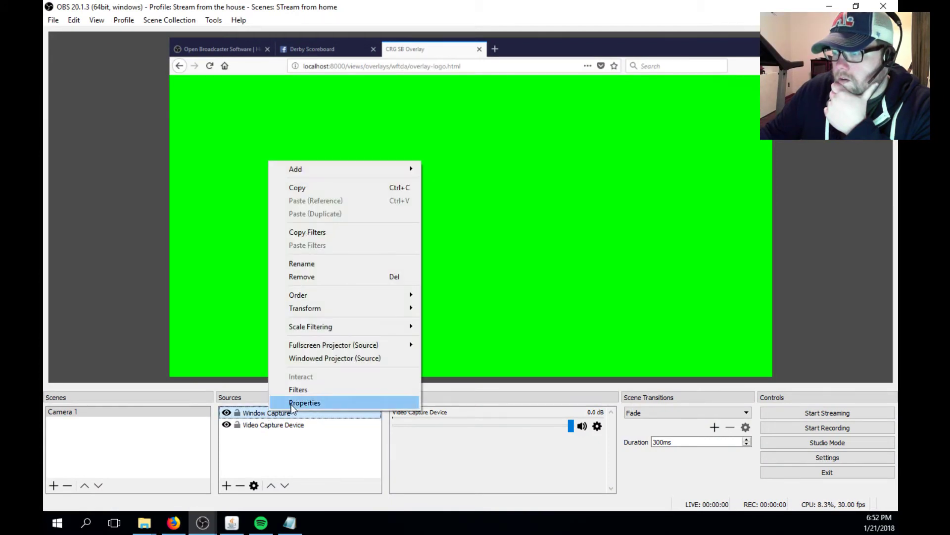
left_click(293, 401)
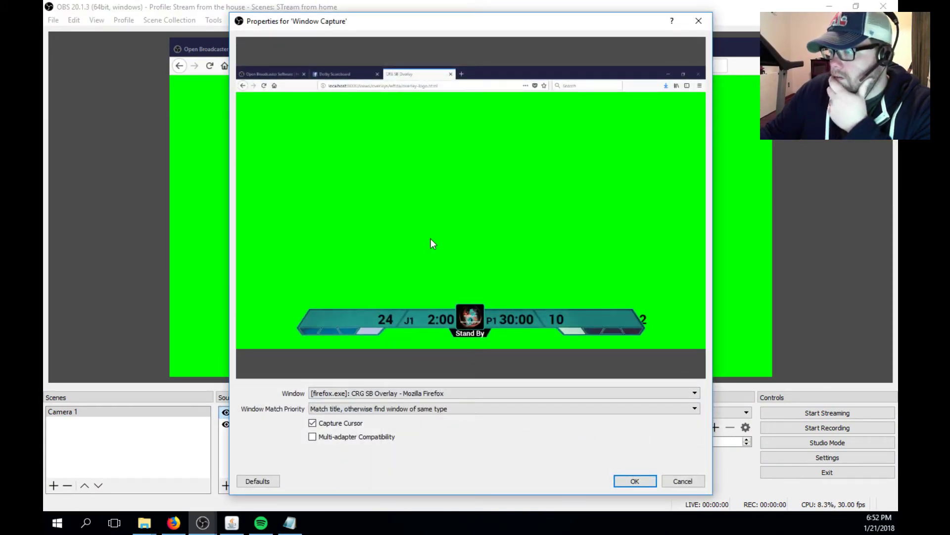
left_click(635, 481)
Step: Transform the Window Capture source in the preview with Fit to screen
left_click(373, 218)
right_click(372, 216)
mouse_move(409, 218)
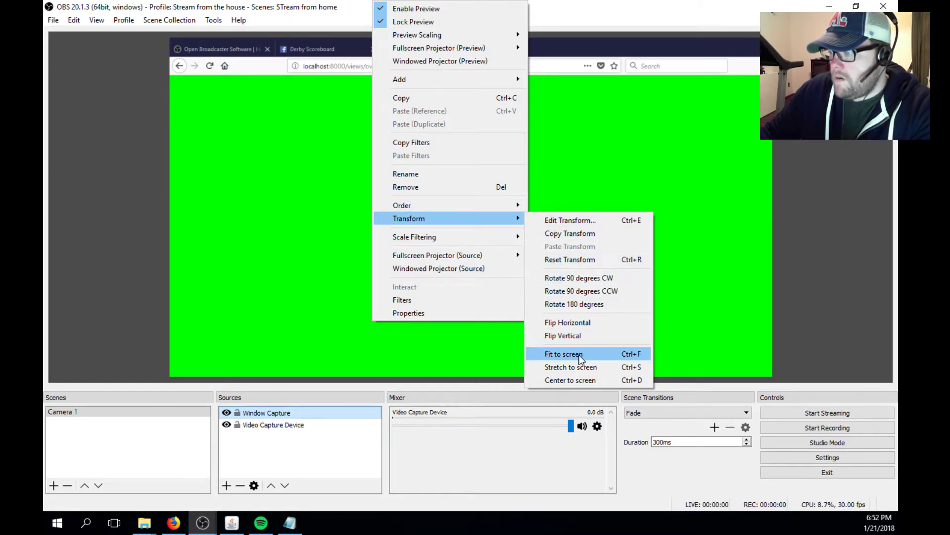
left_click(564, 354)
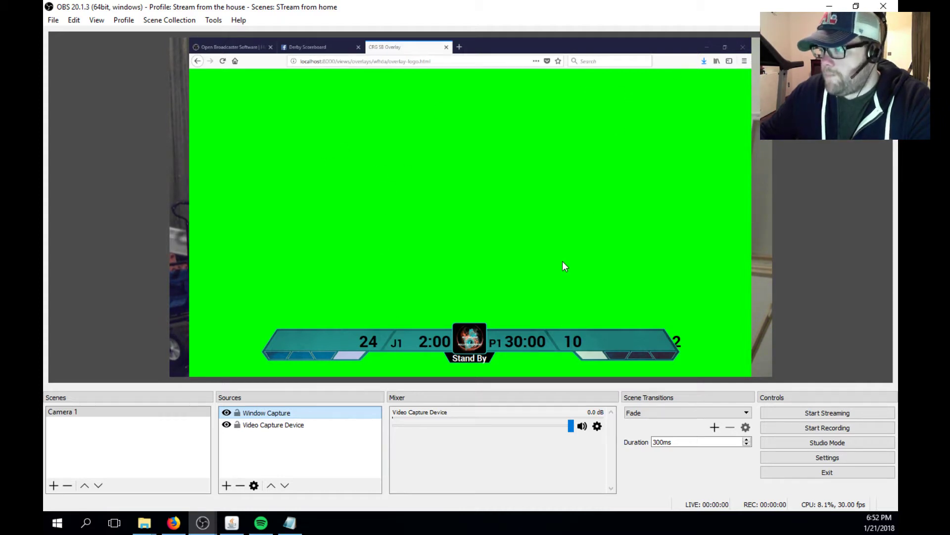
Step: Add a Color Key effect filter to the Window Capture source, keeping the default filter name
right_click(265, 416)
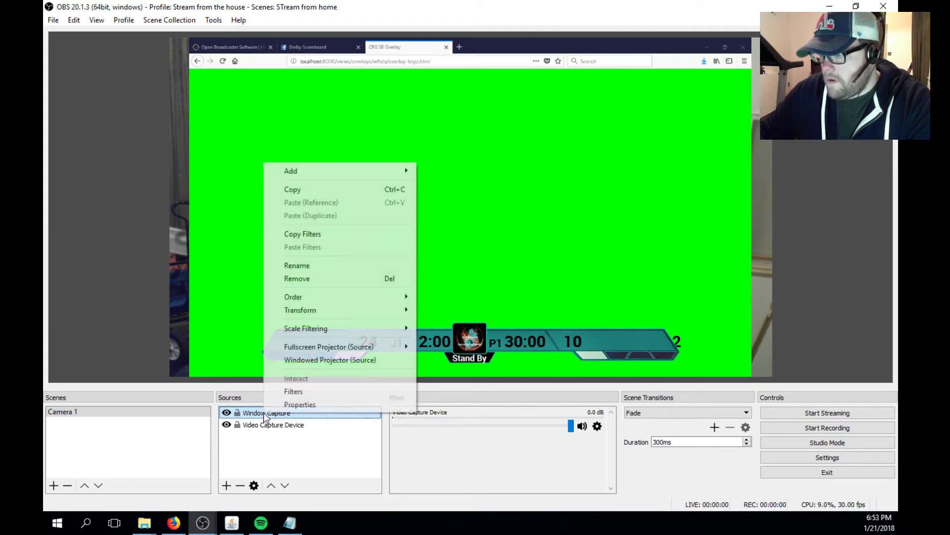
left_click(293, 392)
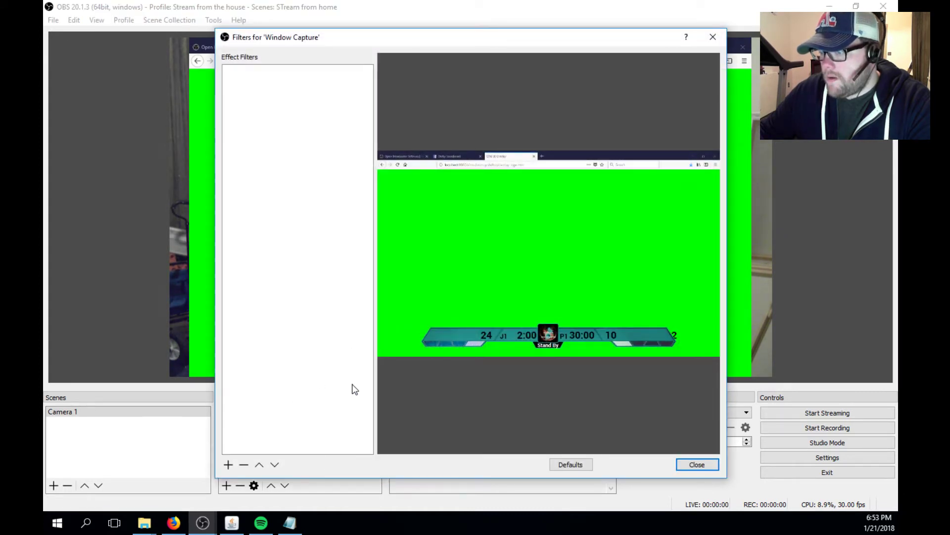
left_click(229, 466)
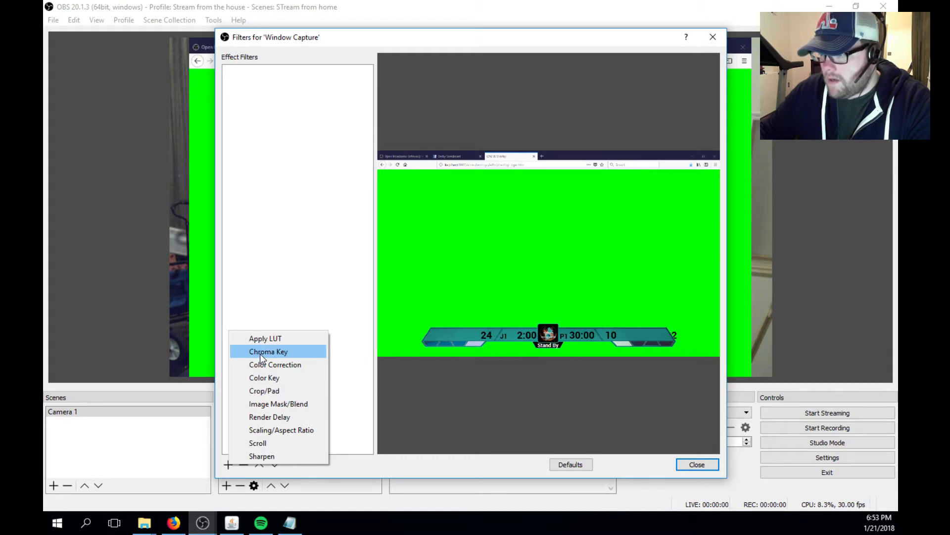
left_click(268, 377)
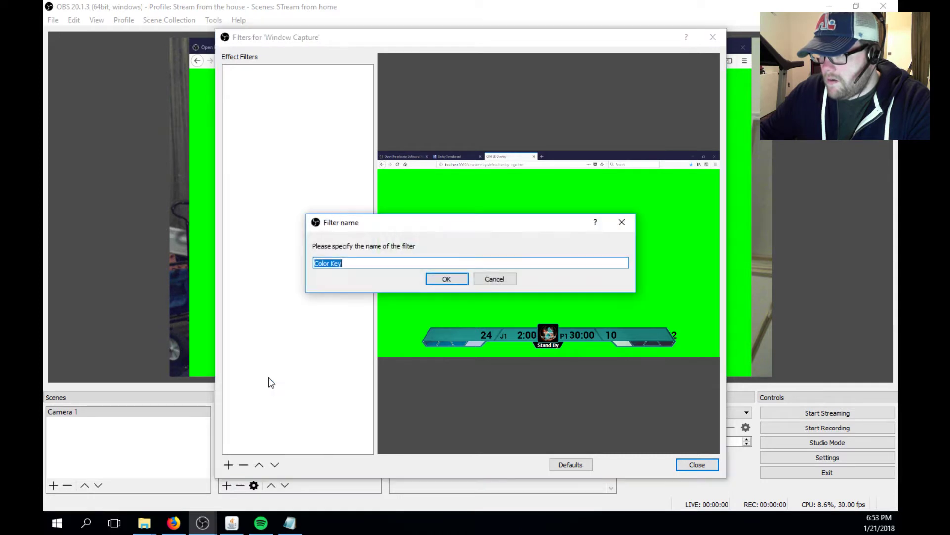
left_click(447, 276)
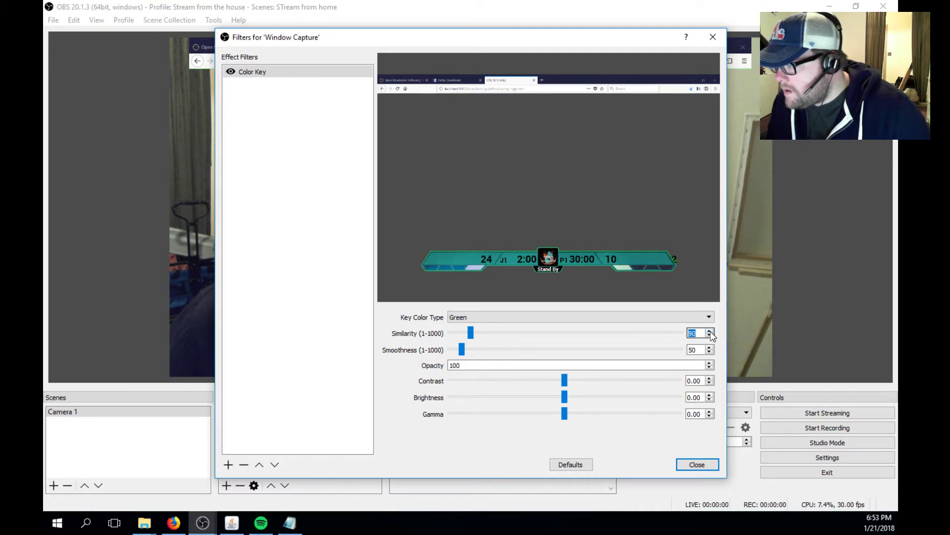
Step: Raise the Color Key filter's similarity to about 568 and close the filter settings
left_click(710, 331)
left_click(710, 330)
left_click(710, 330)
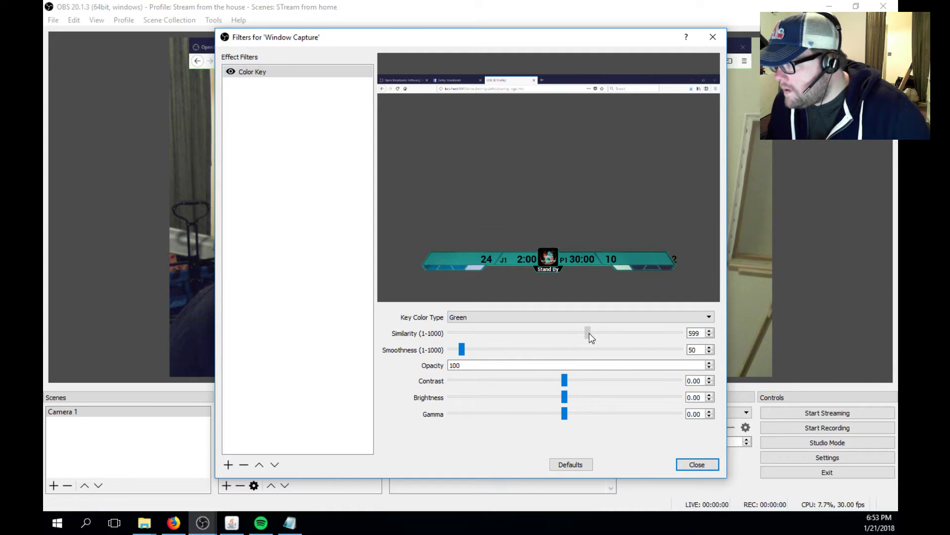
mouse_move(589, 332)
left_mouse_down()
mouse_move(560, 332)
mouse_move(576, 333)
left_mouse_up()
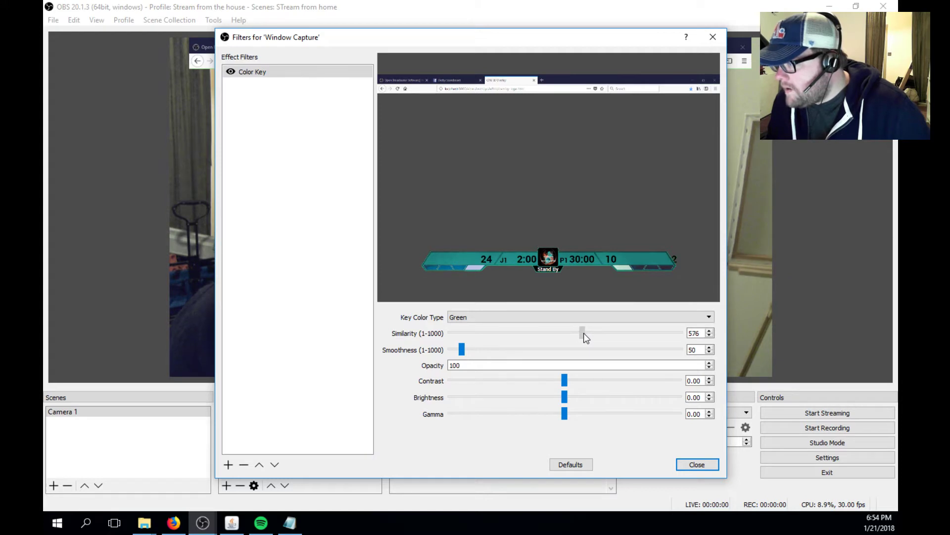
left_click_drag(584, 337, 583, 337)
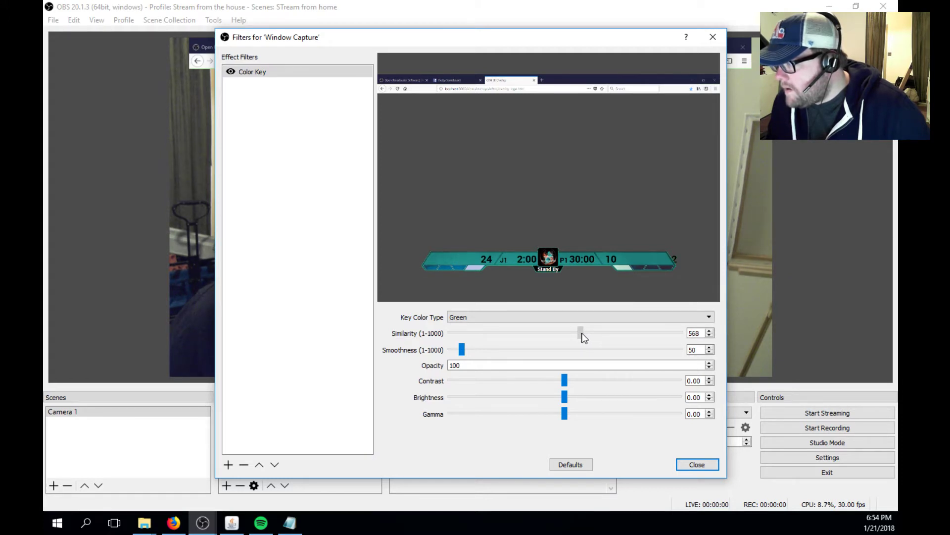
left_click(697, 465)
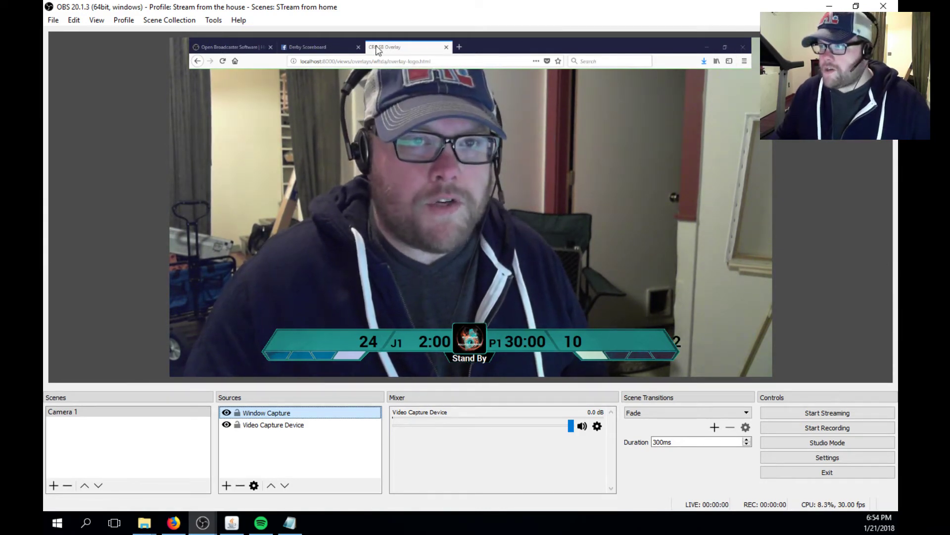
Step: Unlock the preview and try to crop the Window Capture source from its upper-left corner
right_click(255, 106)
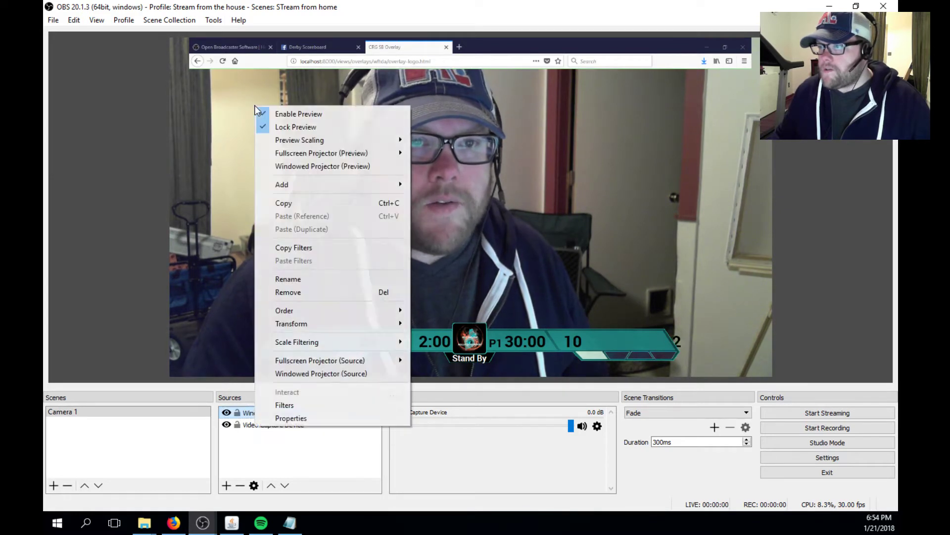
left_click(277, 128)
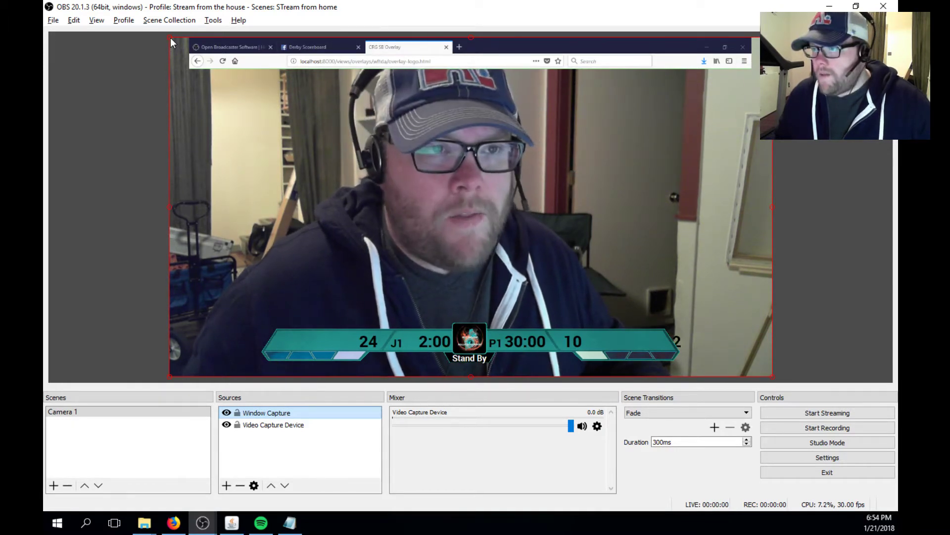
key("alt")
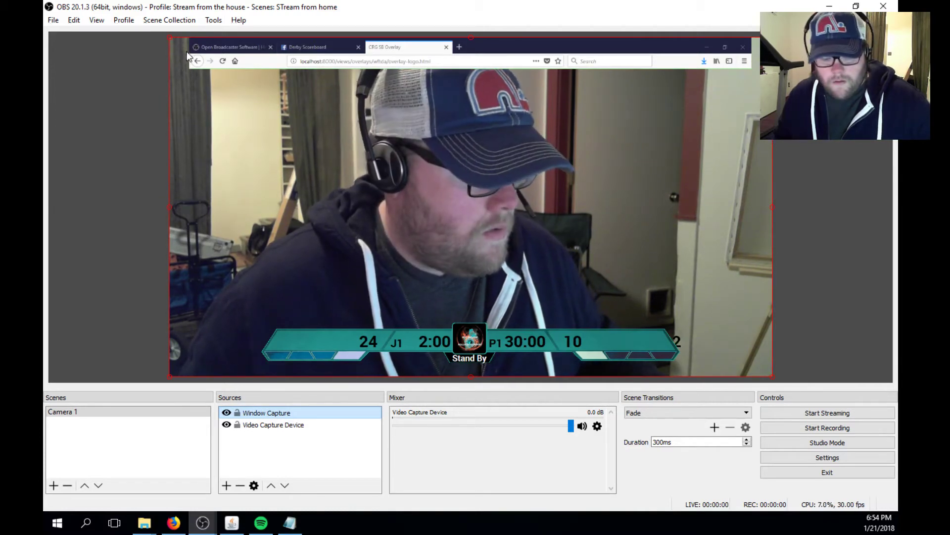
key("alt")
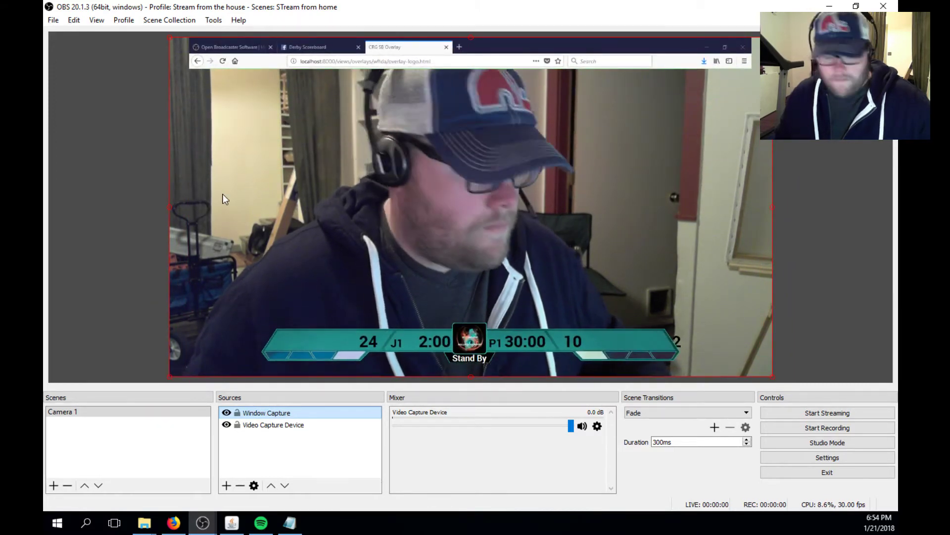
mouse_move(169, 38)
left_mouse_down()
mouse_move(216, 93)
mouse_move(195, 52)
mouse_move(168, 38)
left_mouse_up()
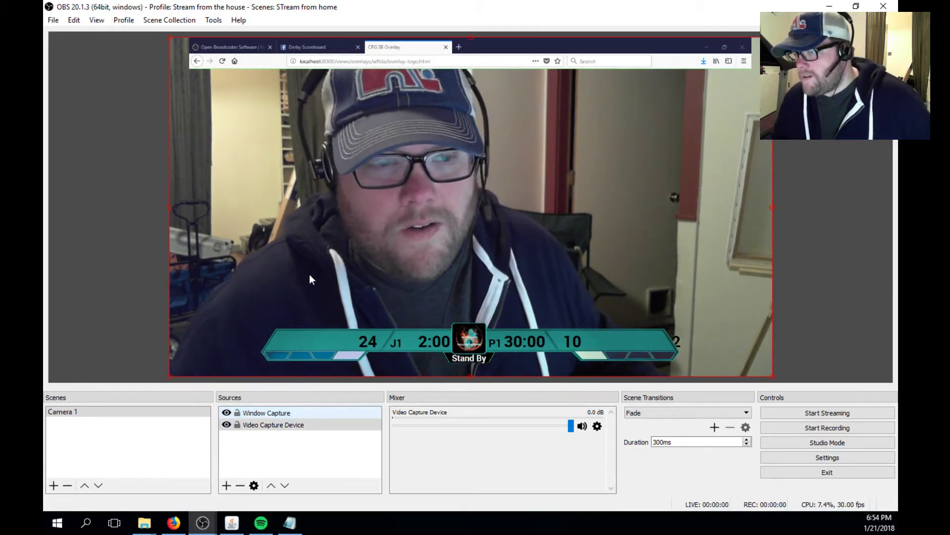
left_click(292, 255)
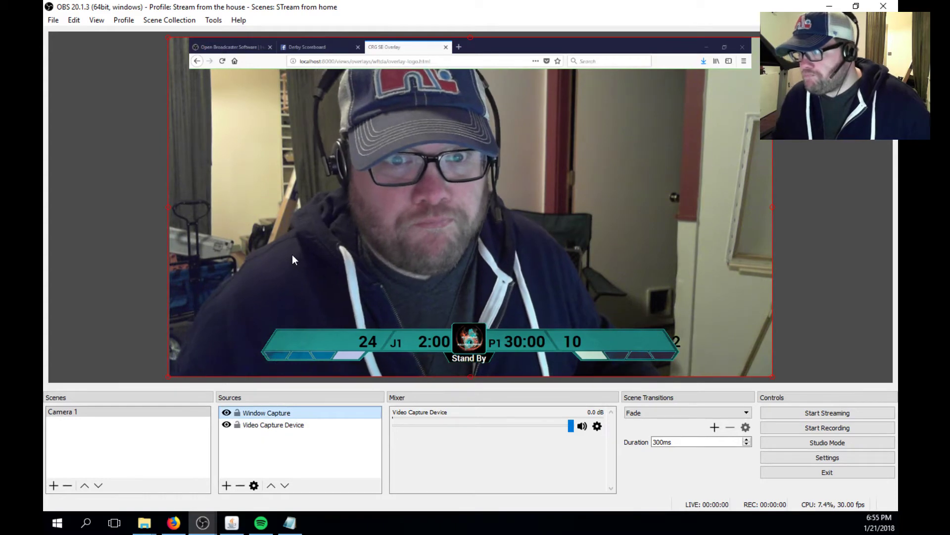
Step: Lock the preview and unlock it again
right_click(292, 255)
mouse_move(350, 34)
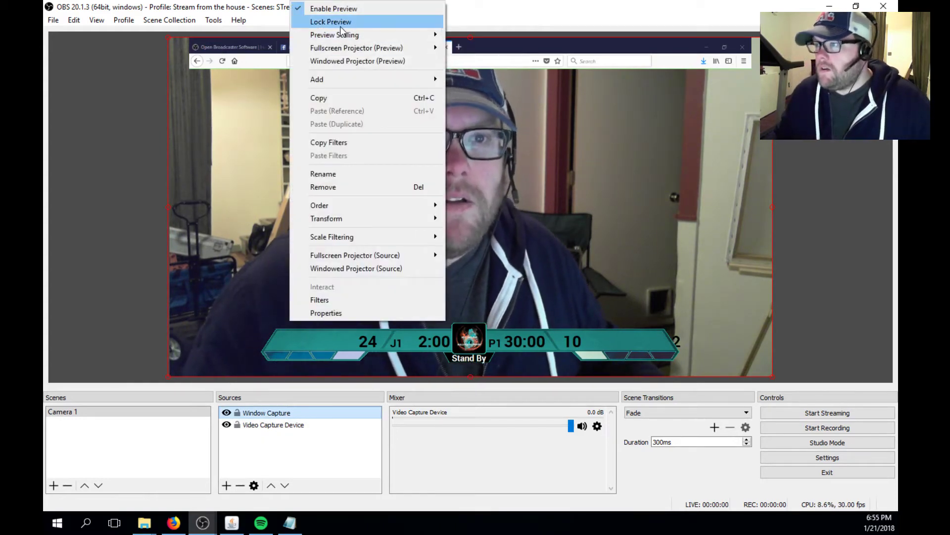
left_click(330, 22)
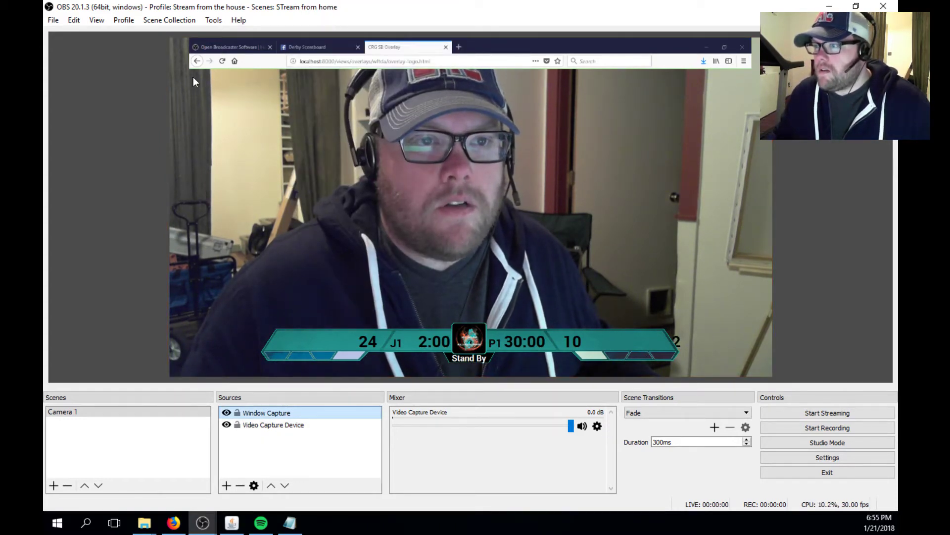
key("alt")
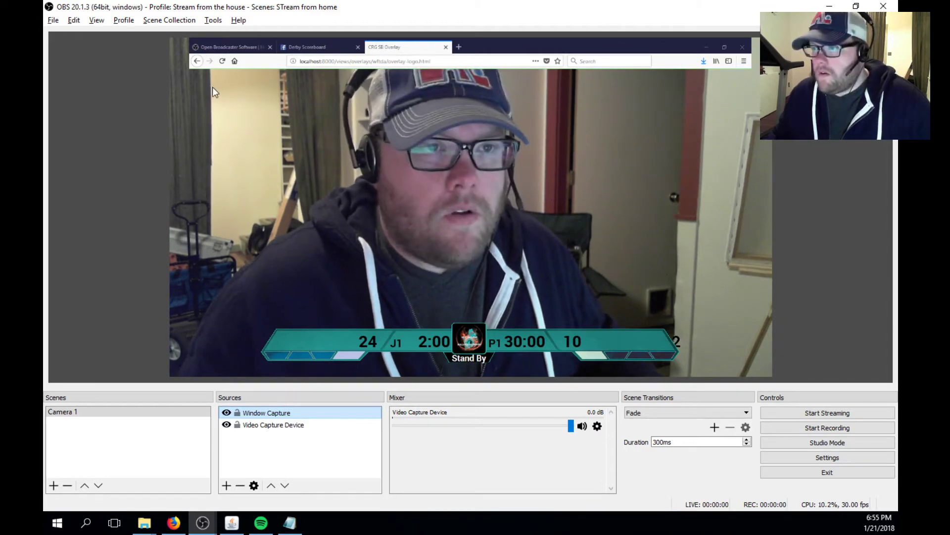
right_click(292, 106)
left_click(332, 127)
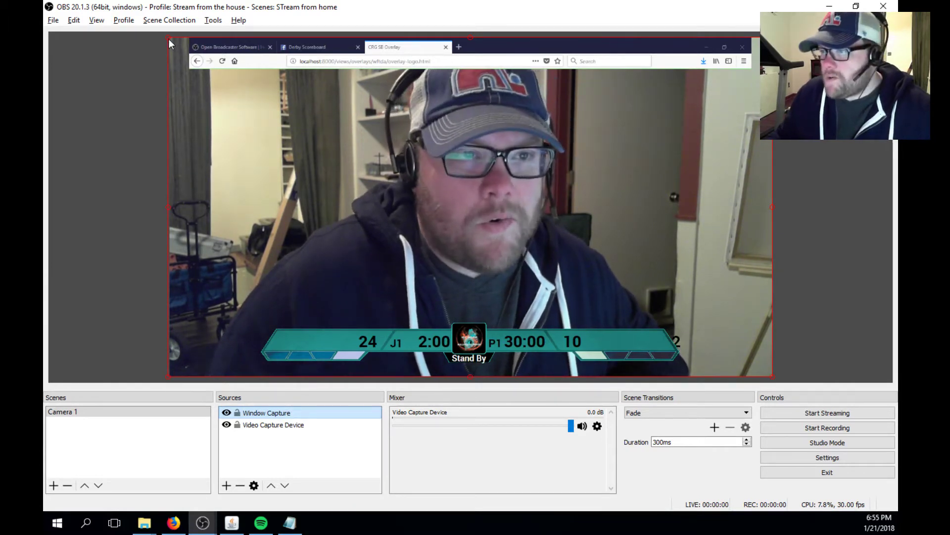
Step: Align the Window Capture source with the canvas top and stretch its top edge upward until the browser bar lies outside the canvas
key("alt")
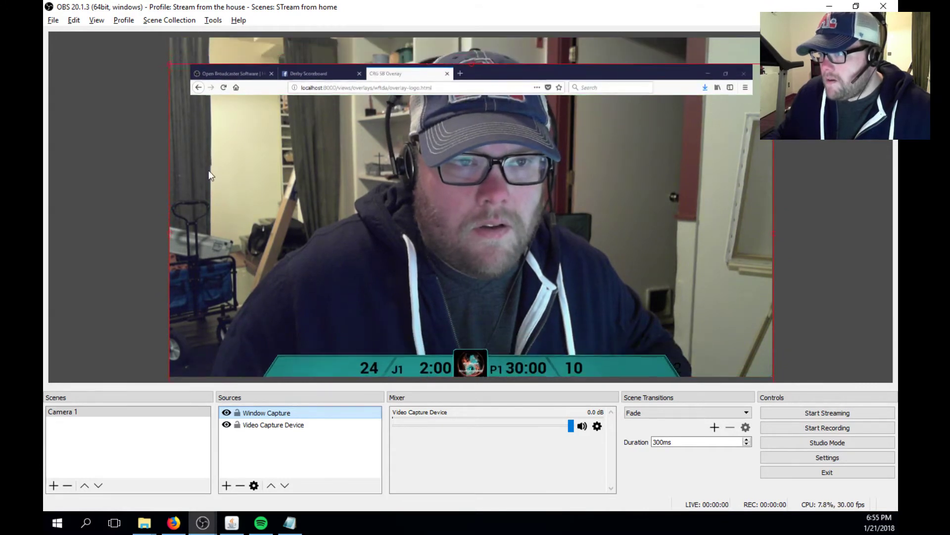
mouse_move(203, 147)
left_mouse_down()
mouse_move(200, 122)
mouse_move(205, 147)
left_mouse_up()
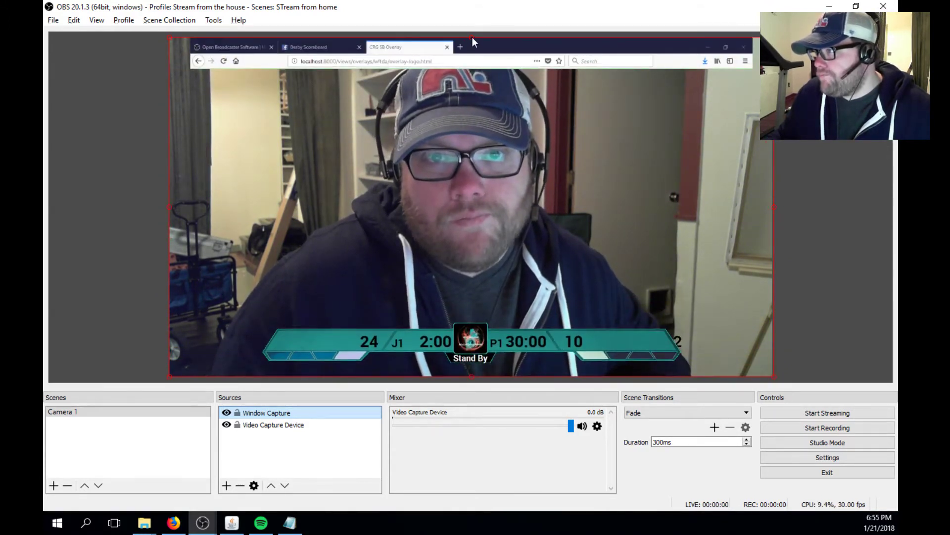
left_click_drag(472, 37, 474, 6)
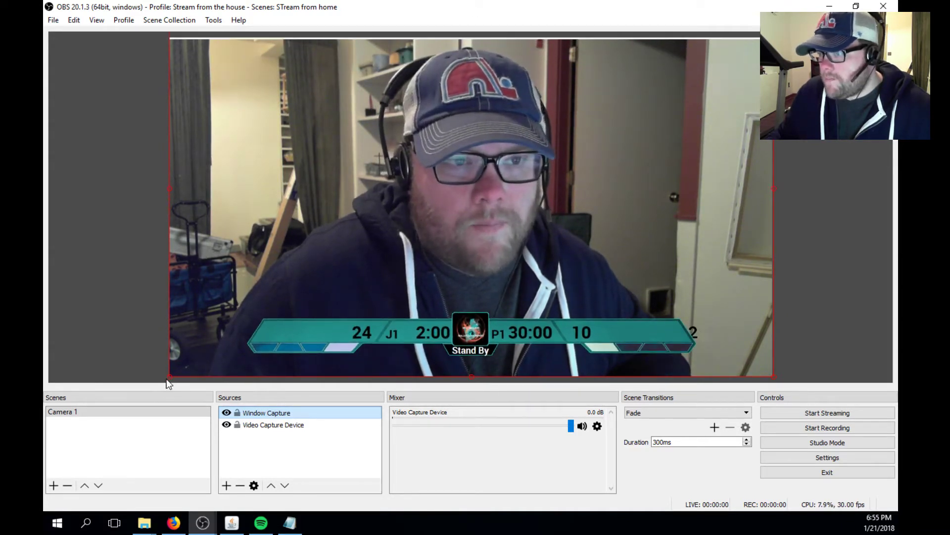
Step: Enlarge the Window Capture source slightly beyond the canvas sides and centre it with its bottom edge on the canvas bottom
left_click_drag(169, 377, 153, 386)
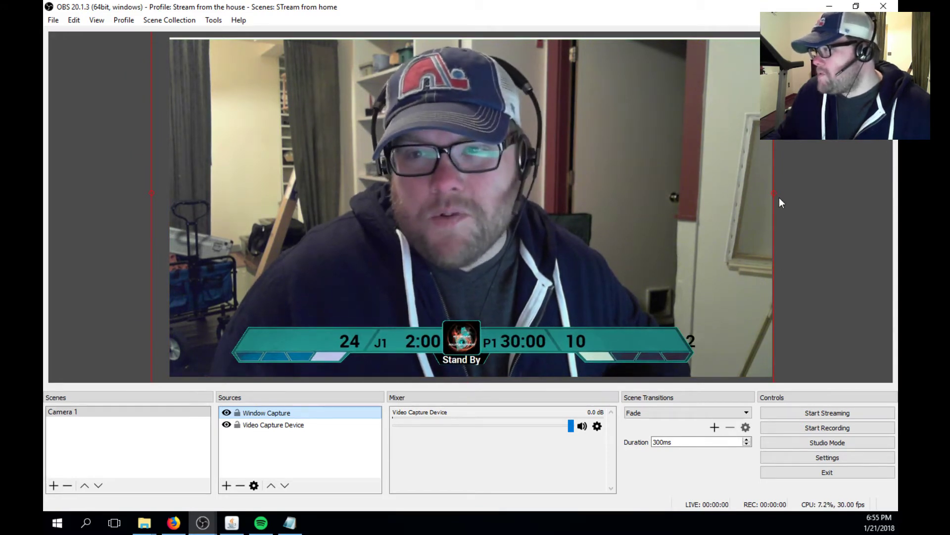
key("alt")
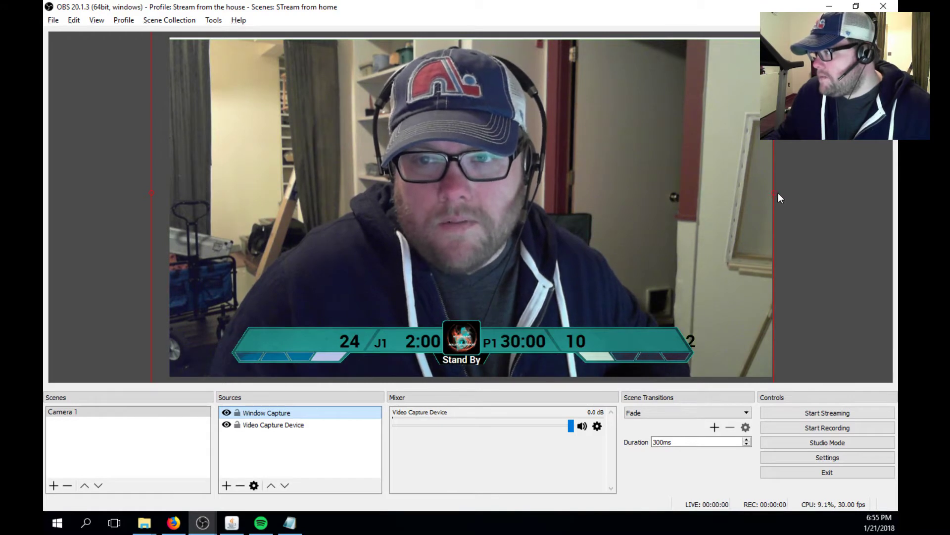
left_click_drag(766, 195, 771, 196)
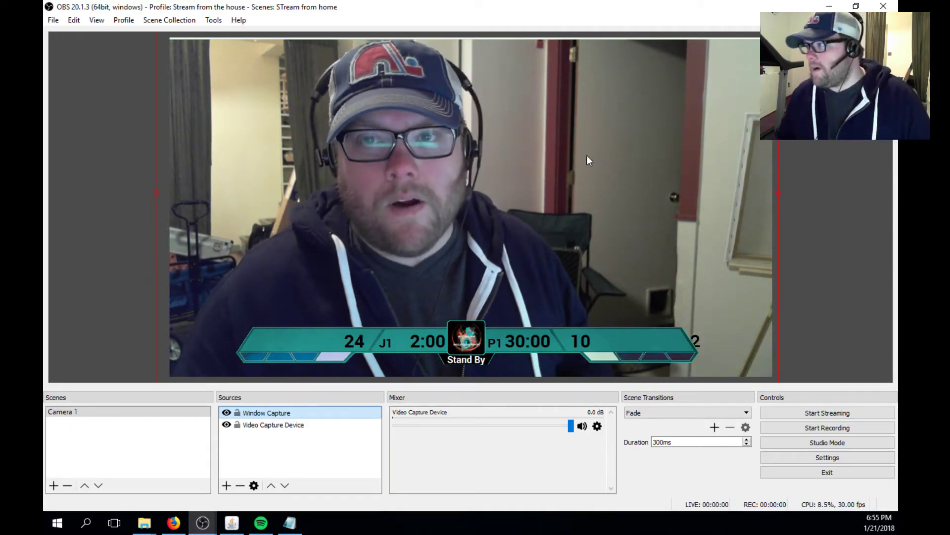
left_click_drag(601, 169, 603, 165)
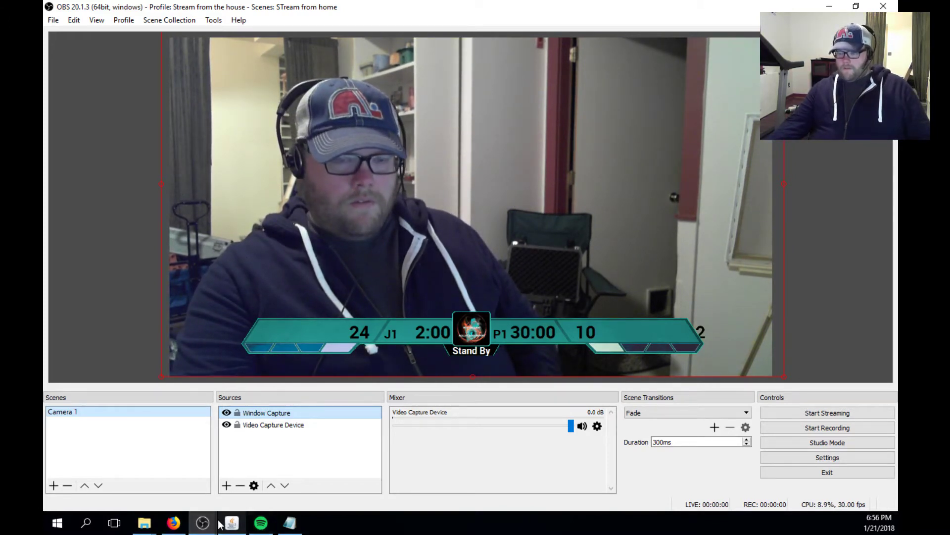
Step: Switch Firefox to the Open Broadcaster Software page and check in OBS Studio how the window capture displays it
left_click(180, 527)
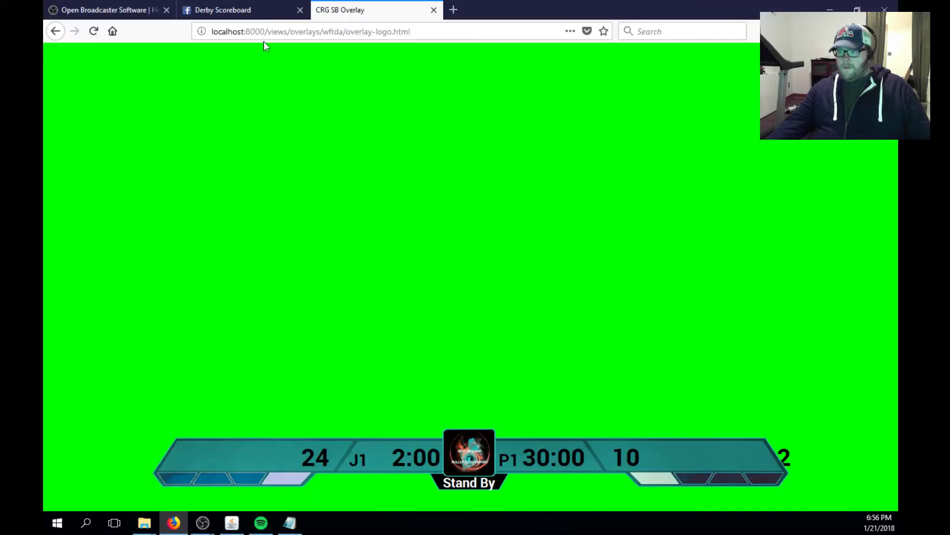
left_click(233, 9)
left_click(138, 11)
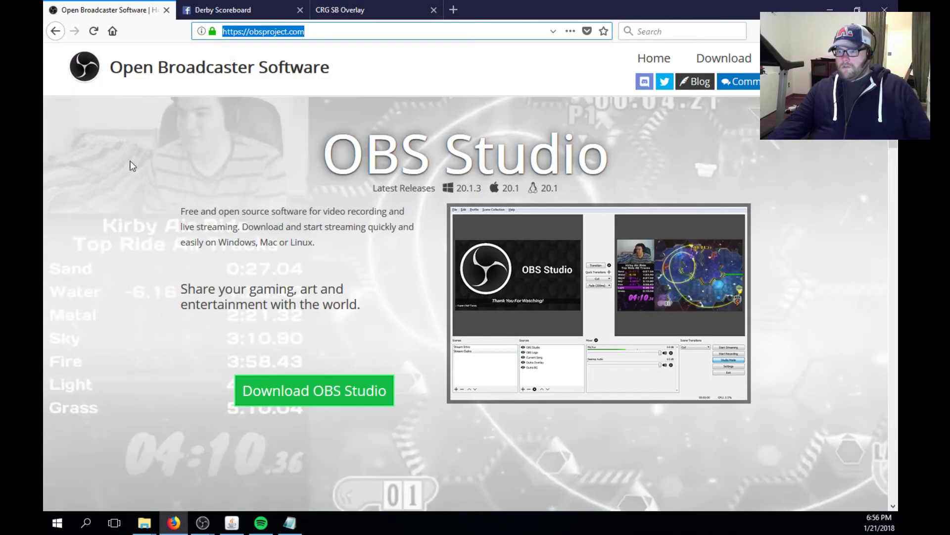
left_click(174, 523)
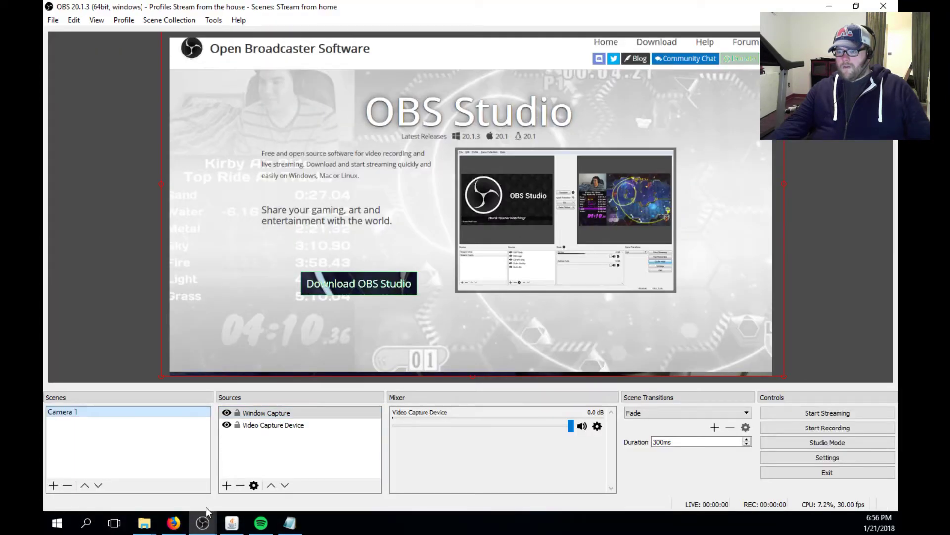
Step: Return to the scoreboard start page in Firefox, open the Main Operator Control Panel and log in as operator ggg
left_click(174, 524)
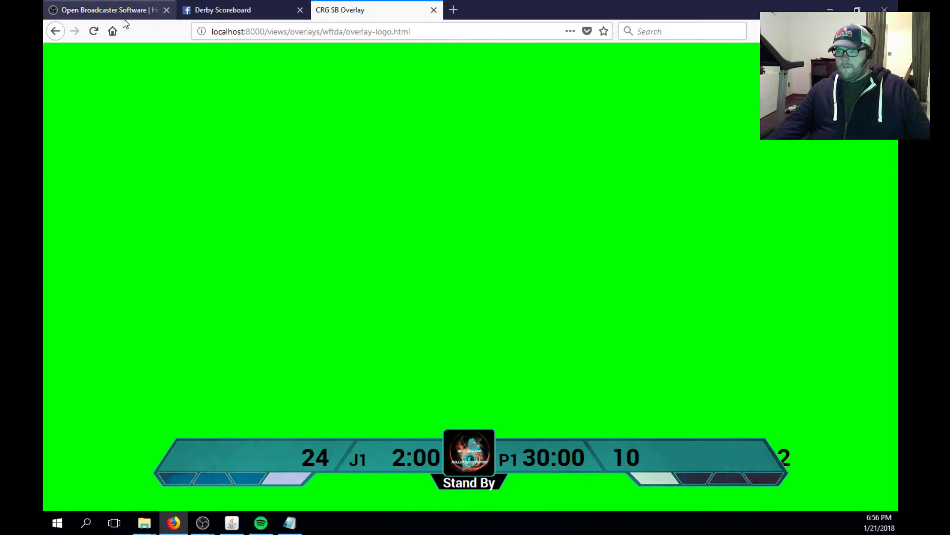
left_click(57, 32)
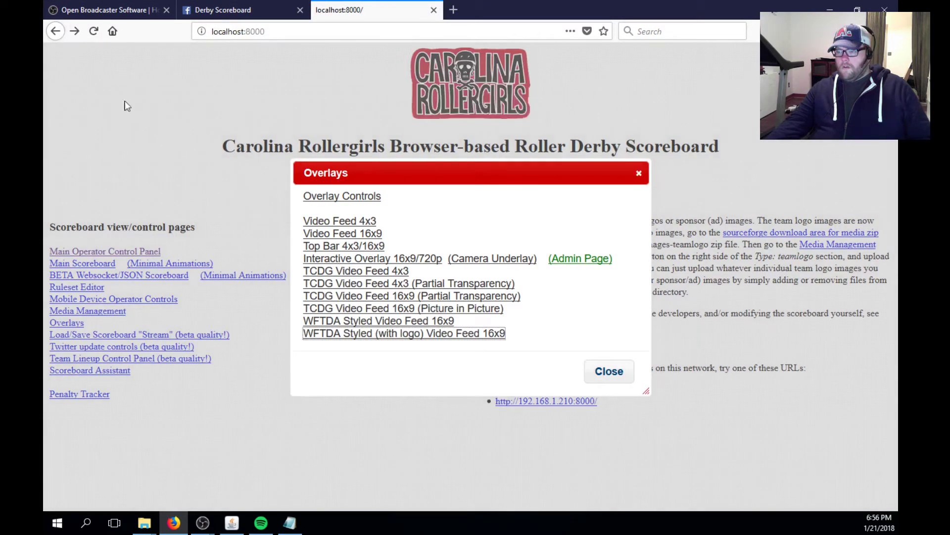
left_click(638, 173)
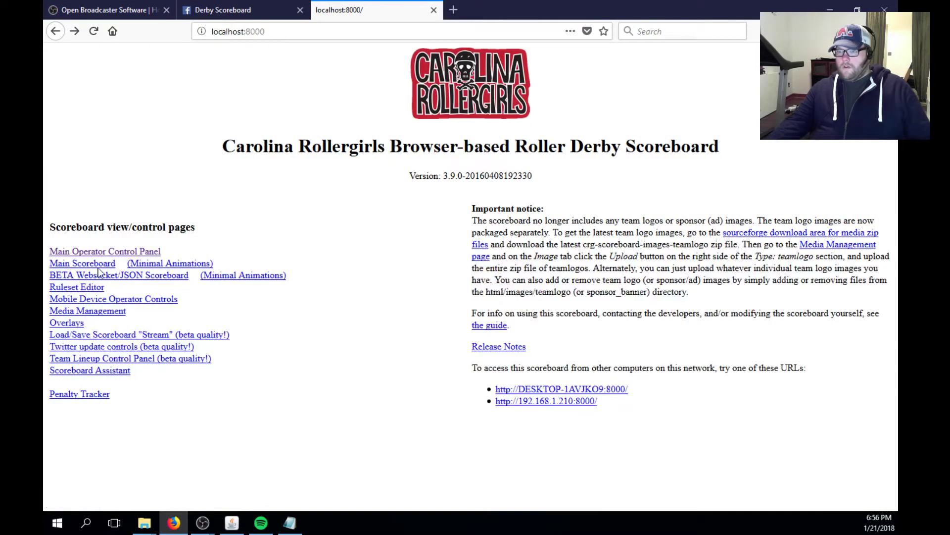
left_click(111, 252)
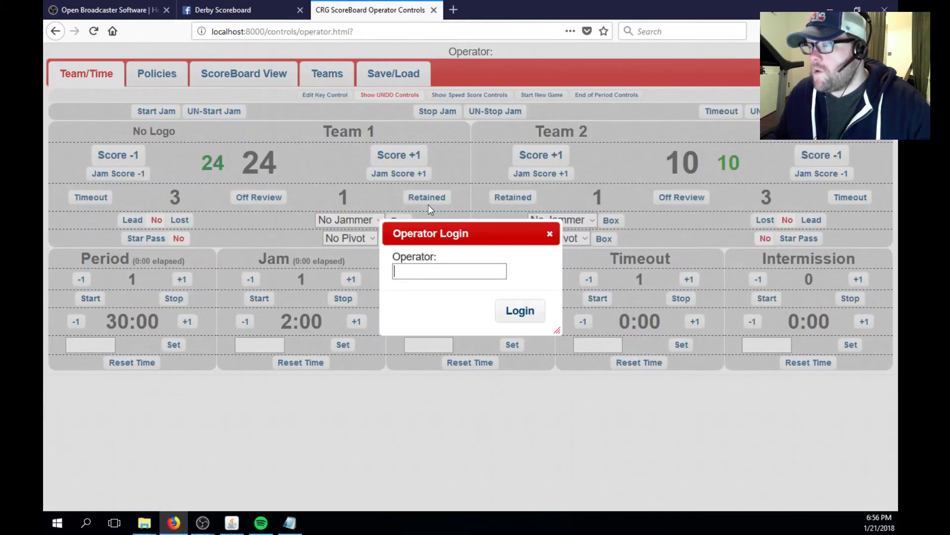
left_click(447, 272)
type("ggg")
left_click(521, 311)
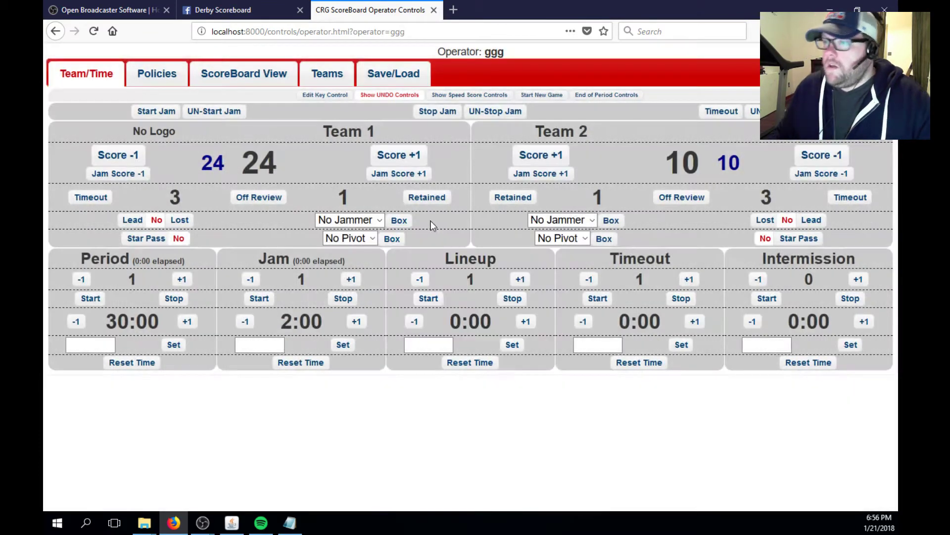
Step: Shorten Current Team 2's overlay alternate name to TEAM2 in the team settings
left_click(319, 74)
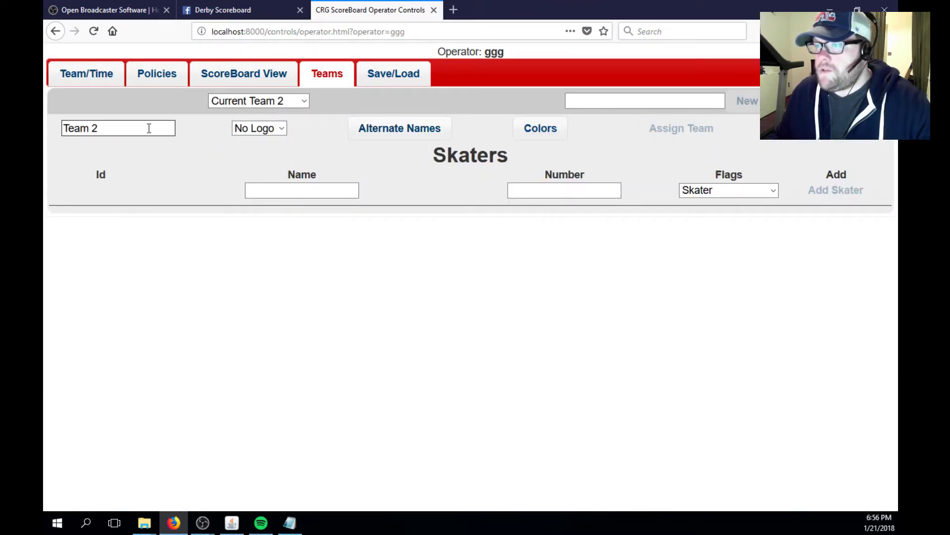
left_click(395, 128)
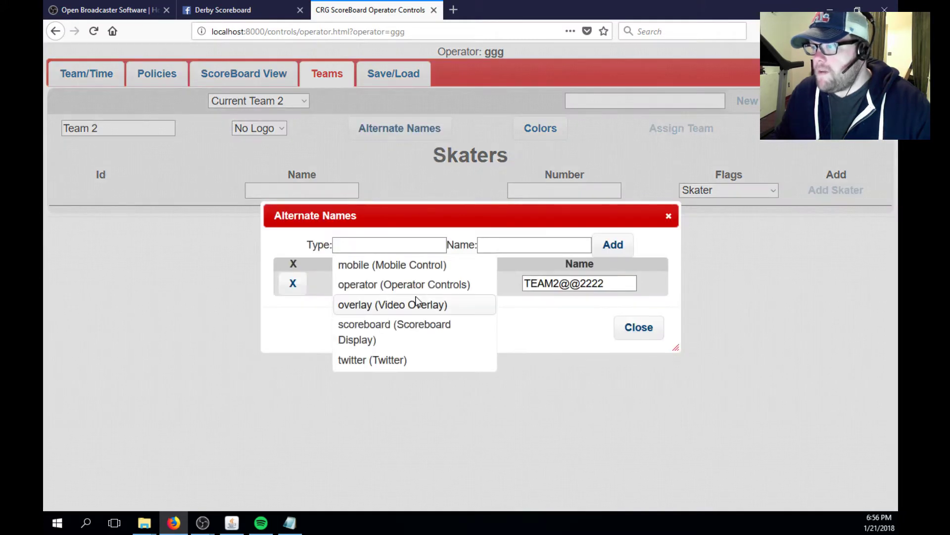
left_click_drag(622, 283, 560, 283)
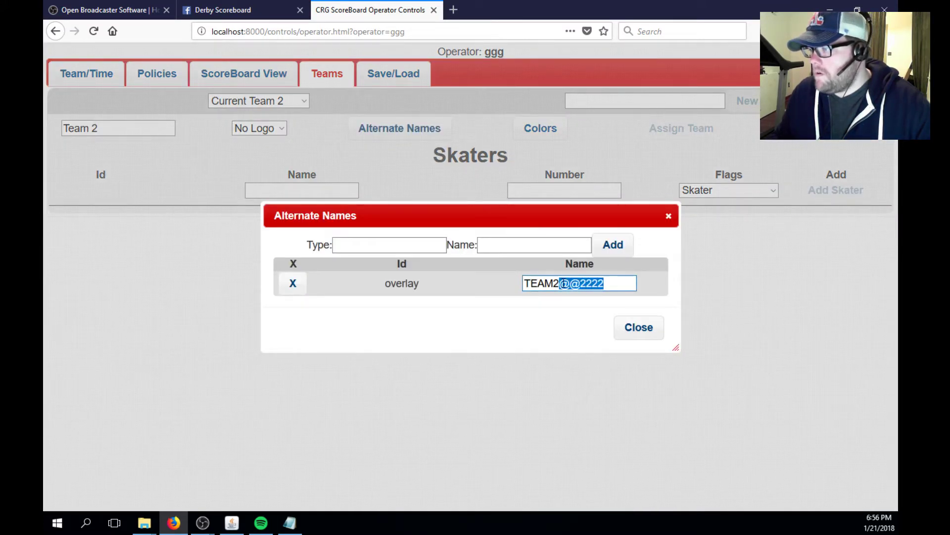
key("BackSpace")
left_click(633, 329)
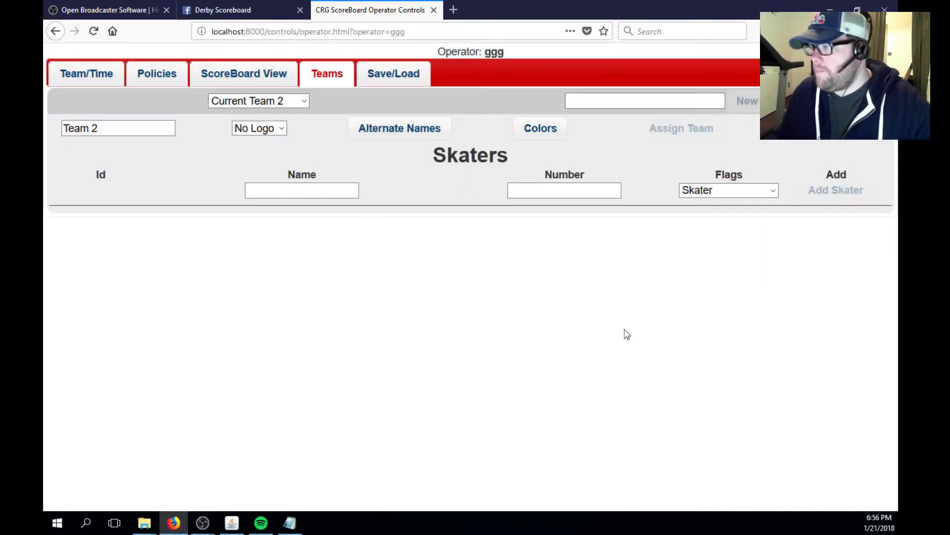
Step: Shorten Current Team 1's overlay alternate name to TEAM1 in the team settings
left_click(301, 101)
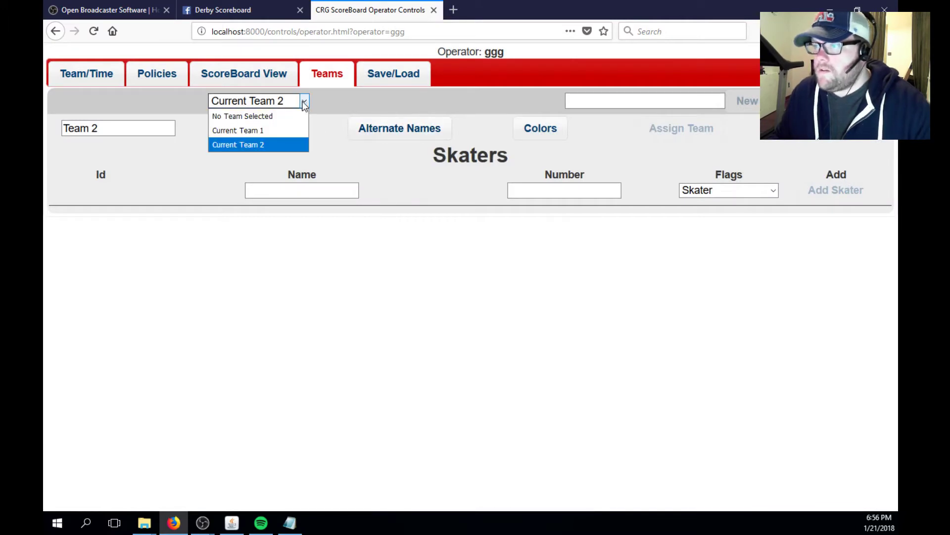
left_click(265, 129)
left_click(409, 128)
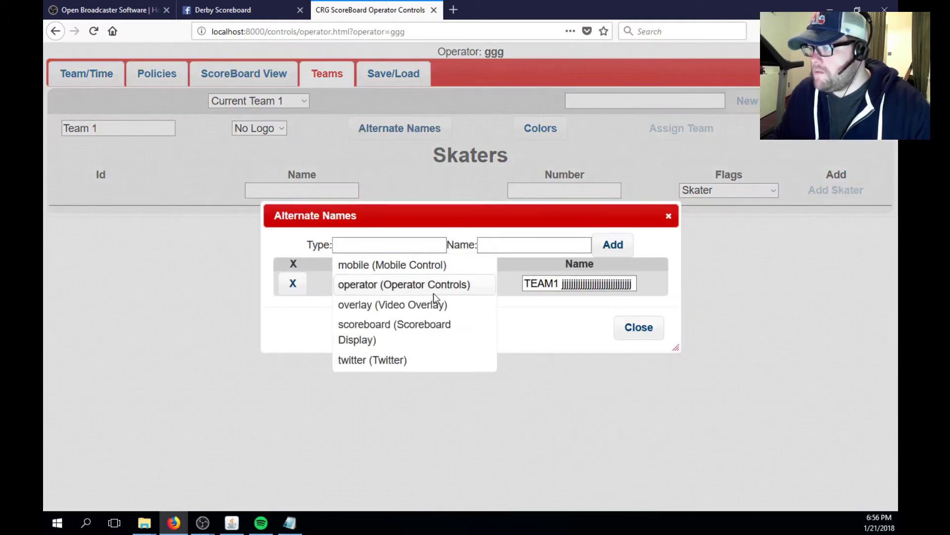
left_click(382, 304)
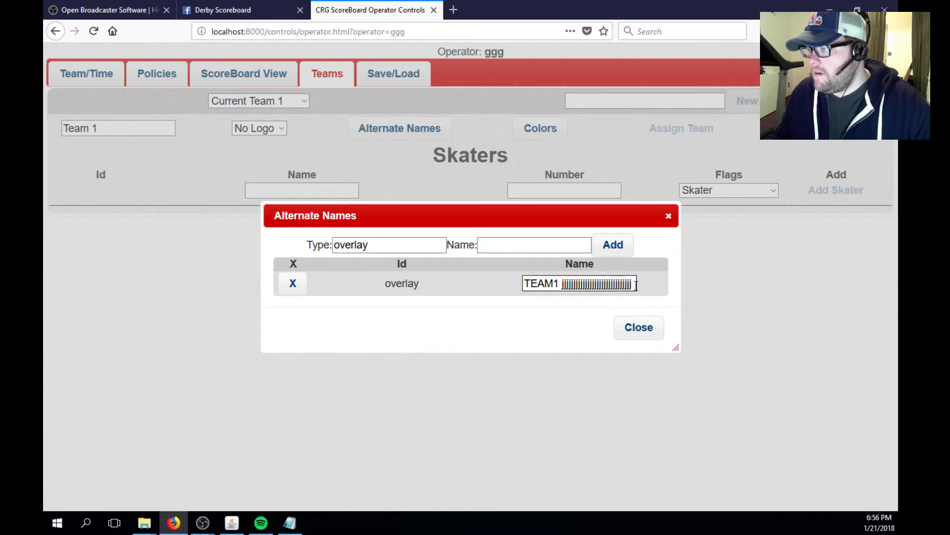
left_click_drag(633, 286, 559, 286)
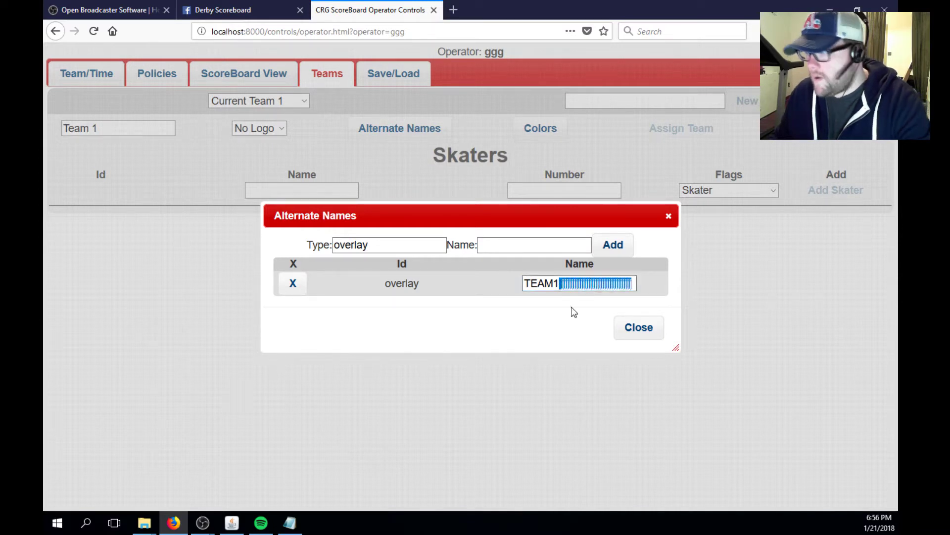
key("BackSpace")
left_click(639, 338)
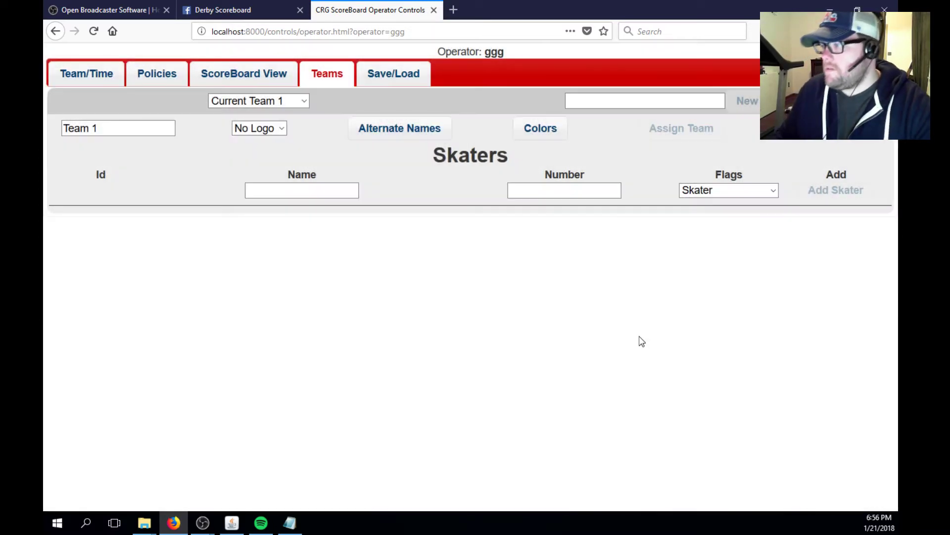
Step: Return to the scoreboard start page and open the WFTDA Styled (with logo) Video Feed 16x9 overlay
left_click(55, 31)
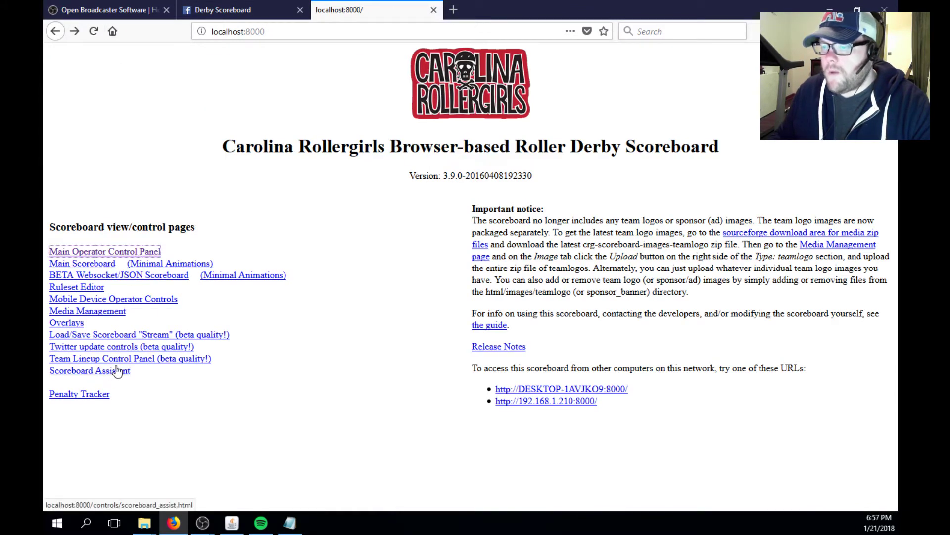
left_click(72, 324)
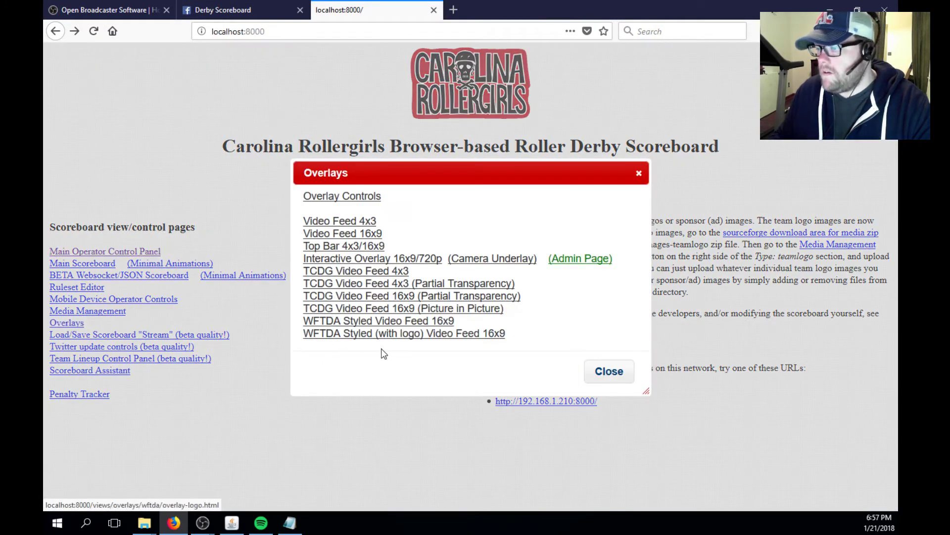
left_click(403, 334)
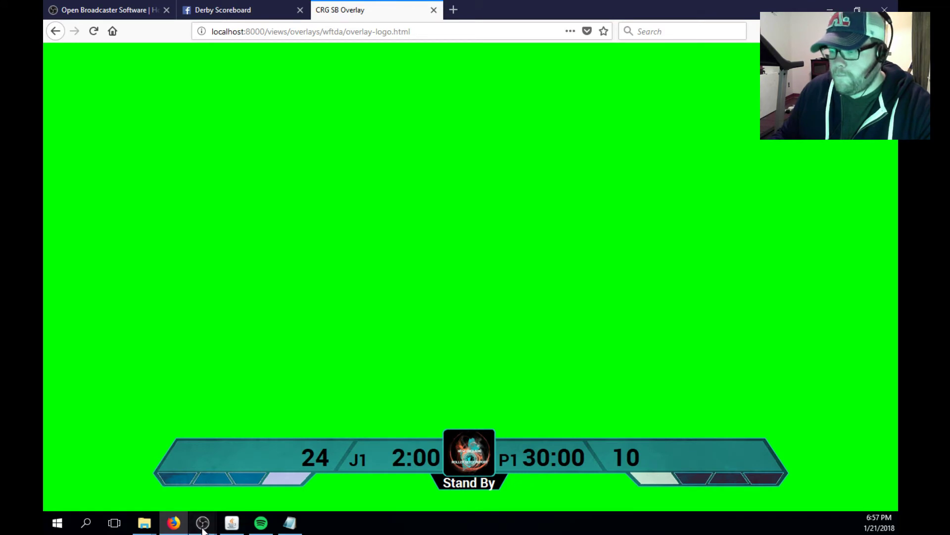
Step: Switch to OBS Studio to check how the captured overlay sits over the camera picture, and return to Firefox
left_click(260, 435)
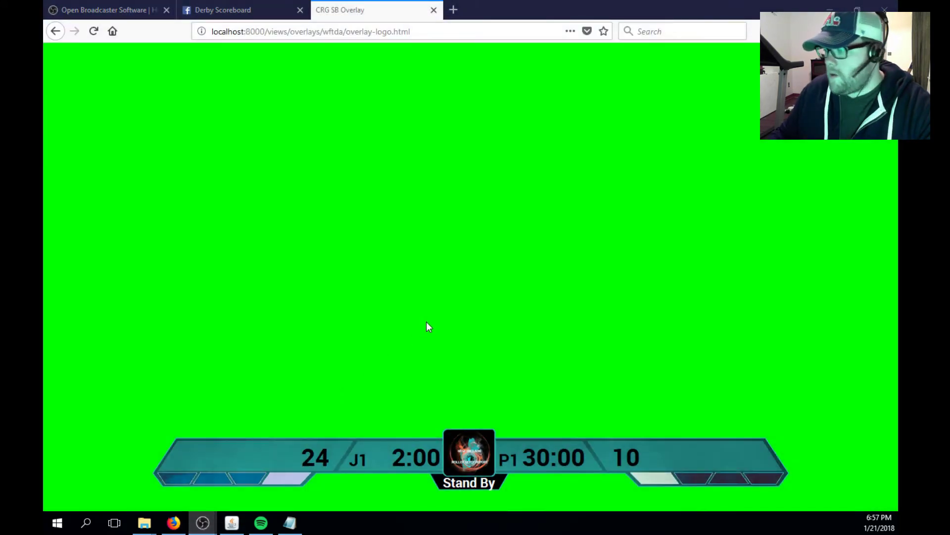
mouse_move(209, 529)
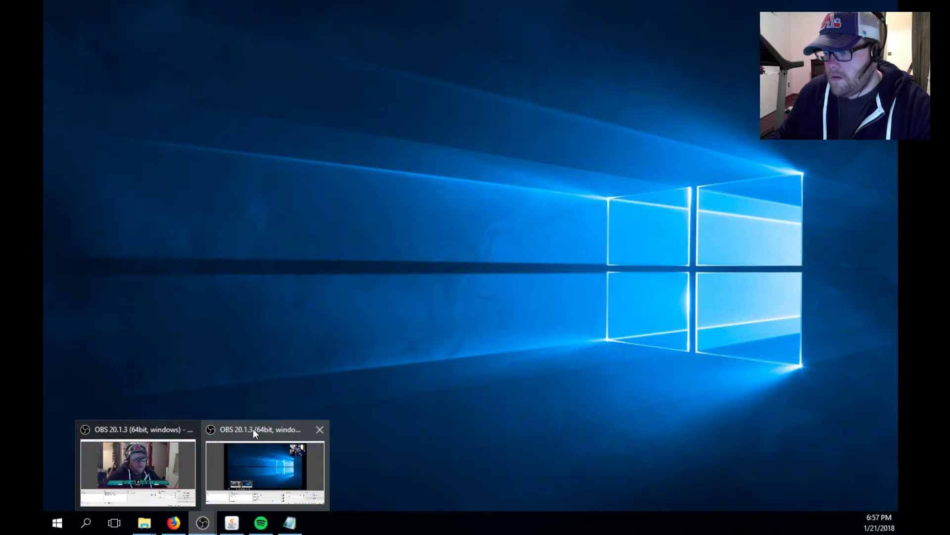
left_click(253, 428)
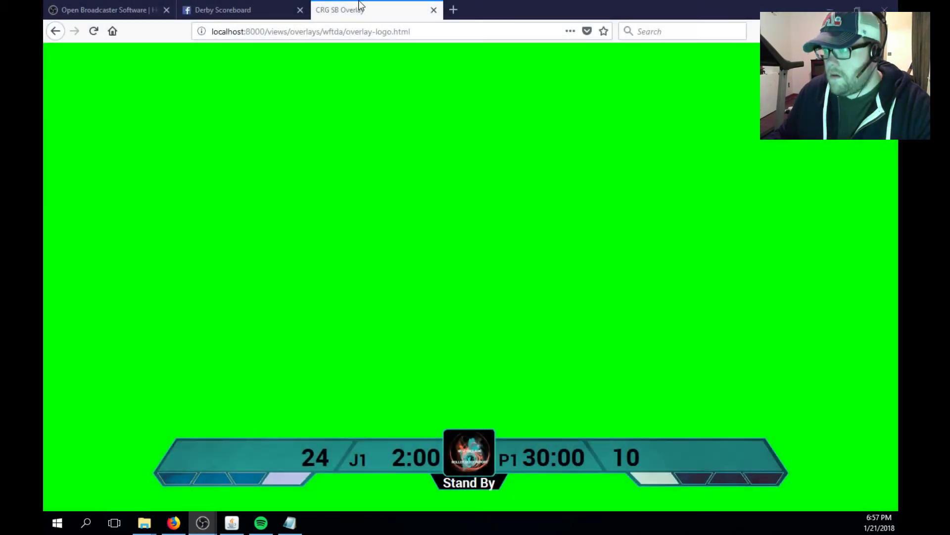
left_click(820, 10)
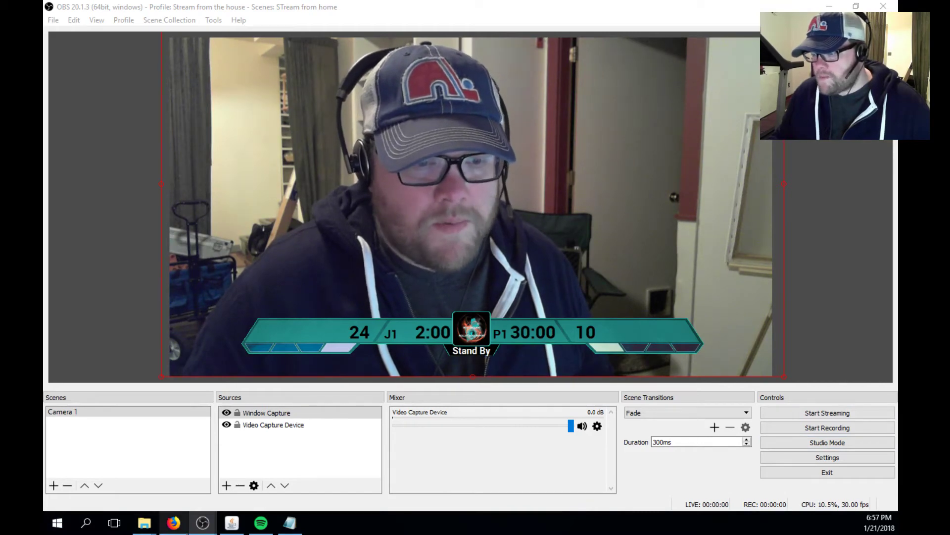
left_click(176, 525)
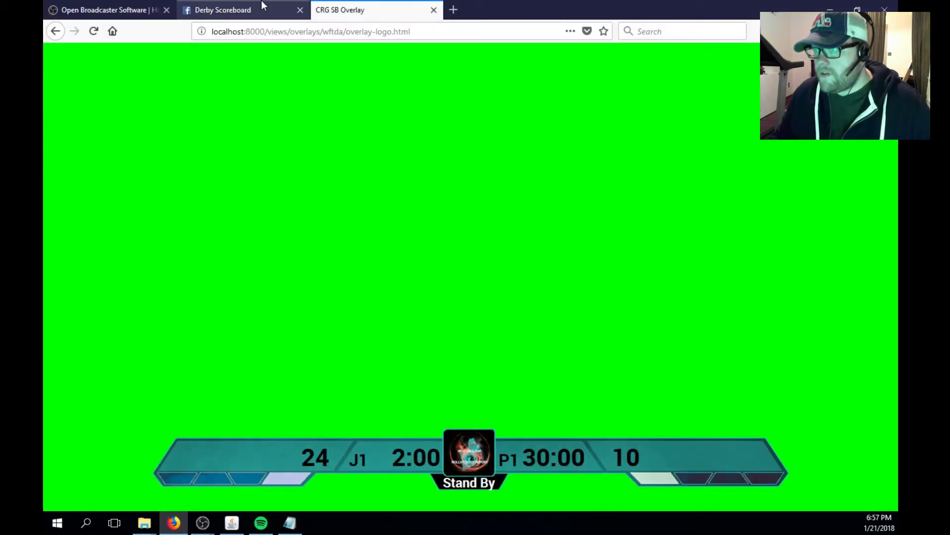
left_click(822, 10)
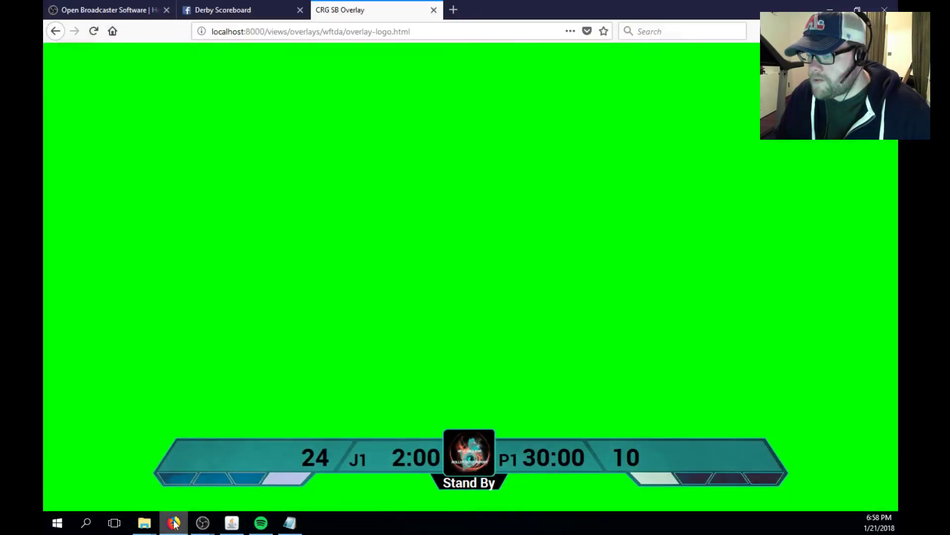
left_click(173, 523)
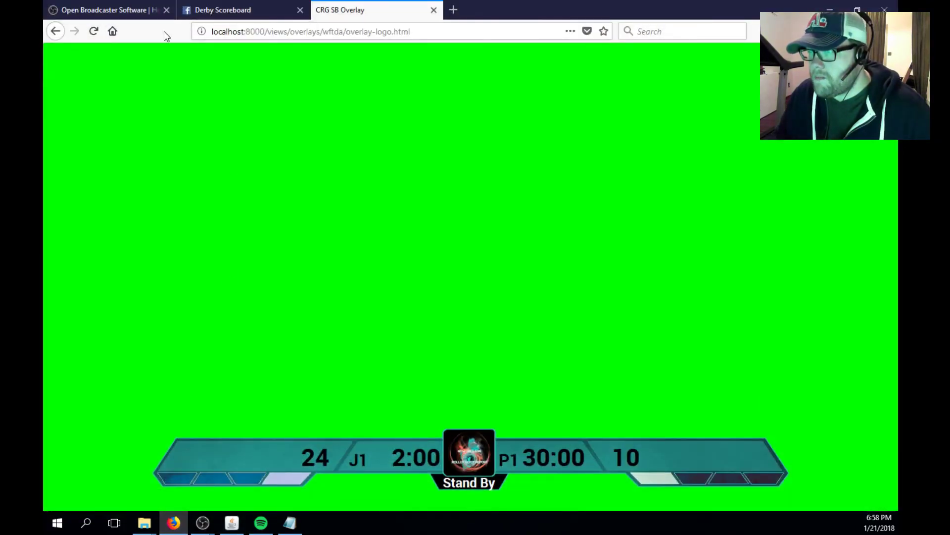
left_click(55, 33)
left_click(56, 33)
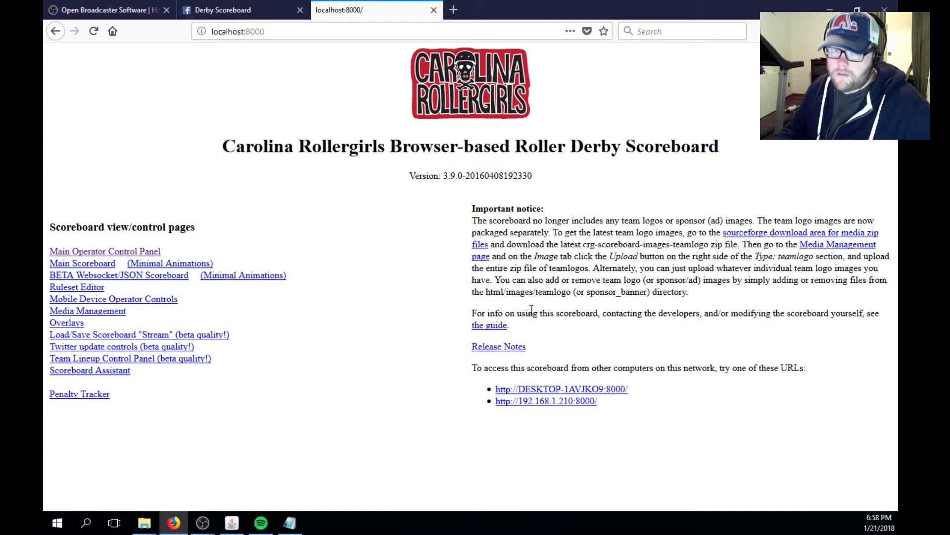
left_click_drag(598, 401, 485, 403)
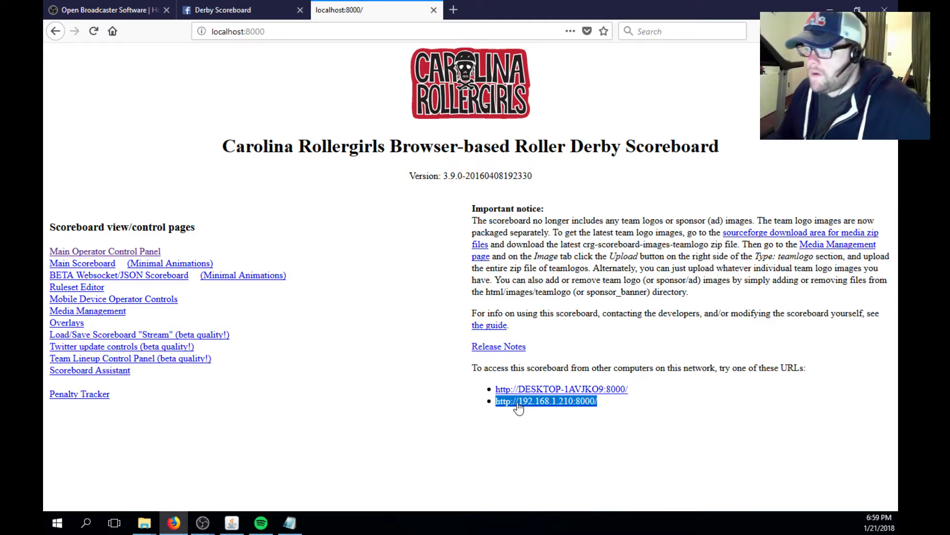
right_click(527, 401)
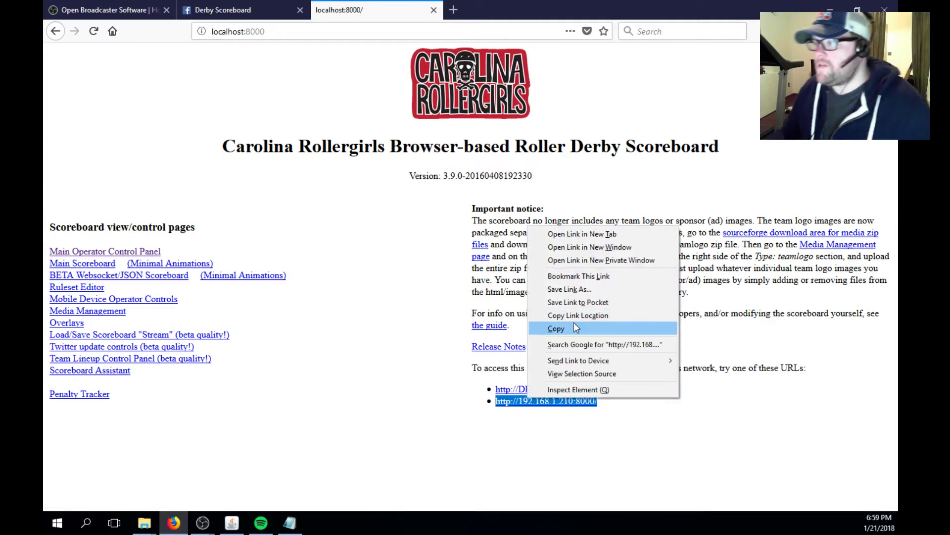
left_click(574, 323)
left_click(455, 14)
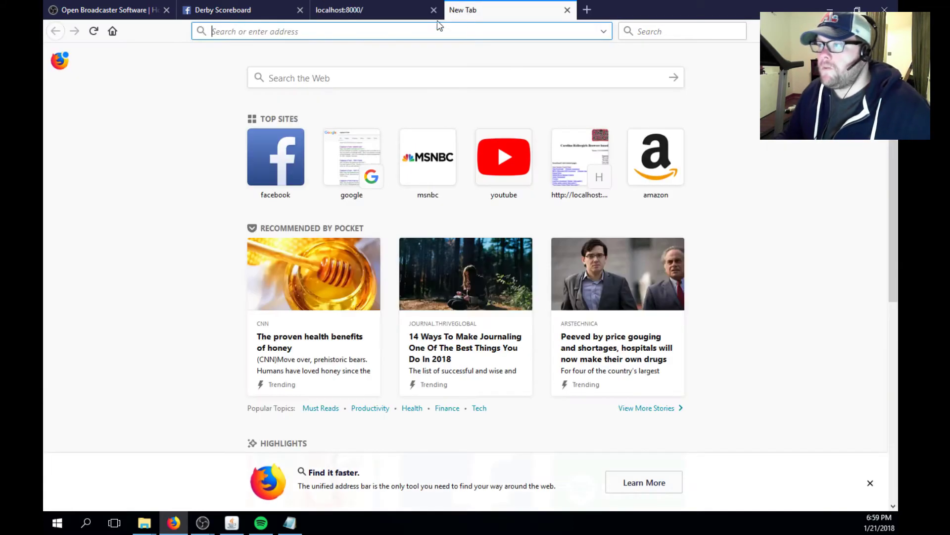
right_click(333, 32)
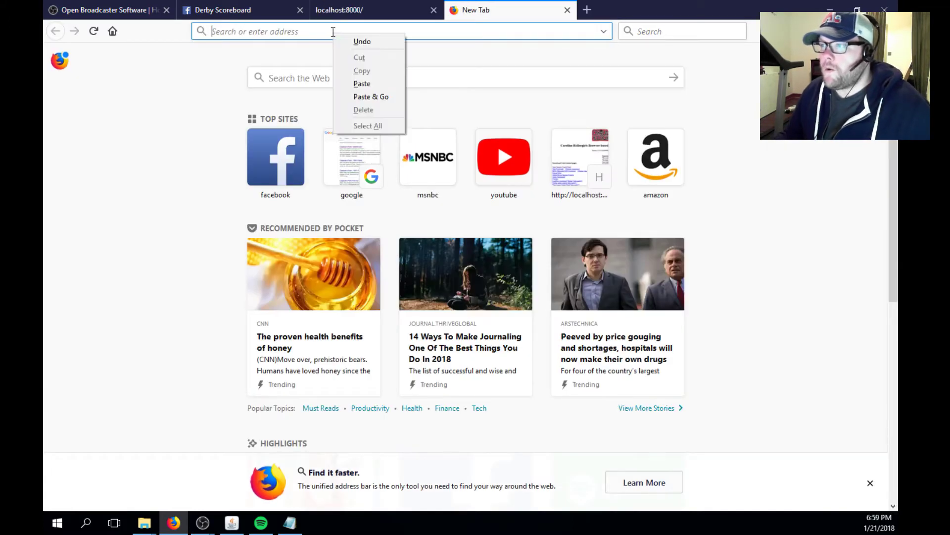
left_click(380, 96)
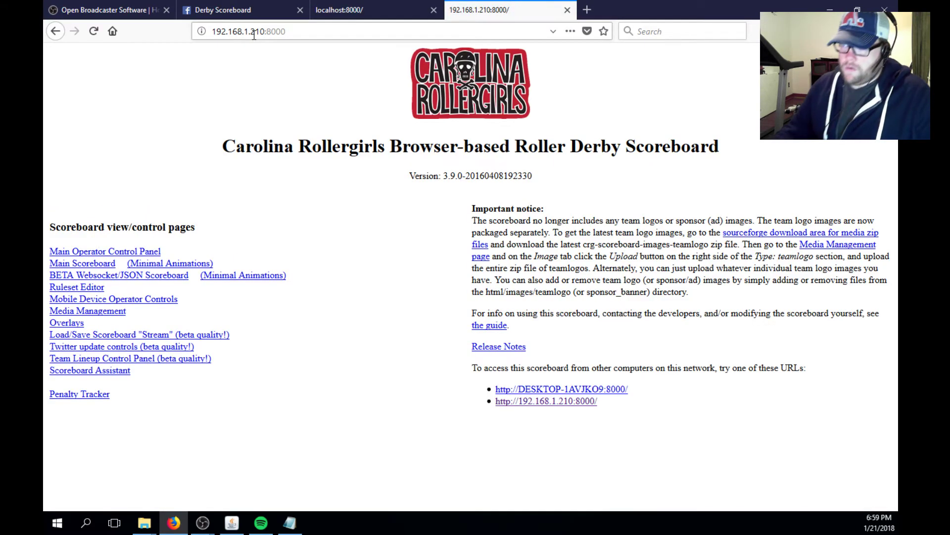
Step: Open the WFTDA Styled (with logo) Video Feed 16x9 overlay from the scoreboard page at 192.168.1.210:8000
left_click_drag(289, 33, 221, 32)
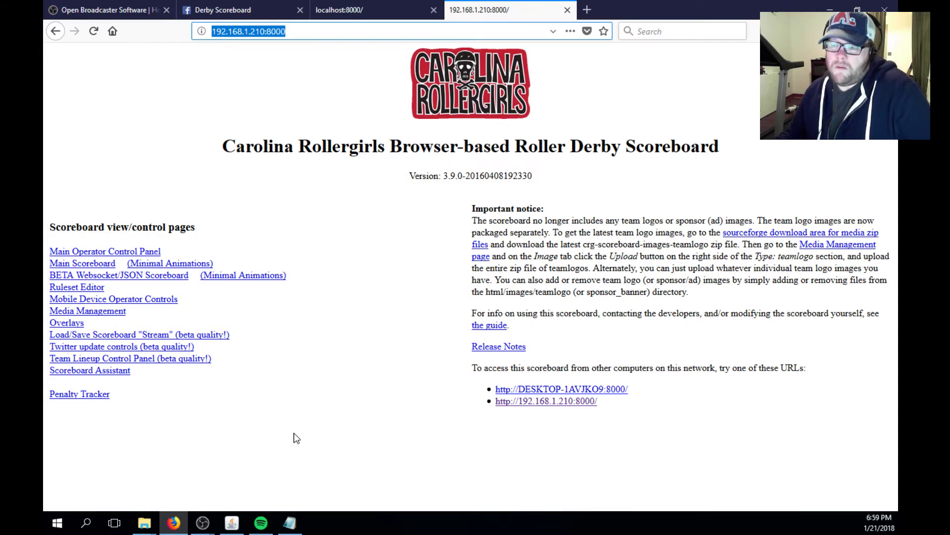
mouse_move(235, 526)
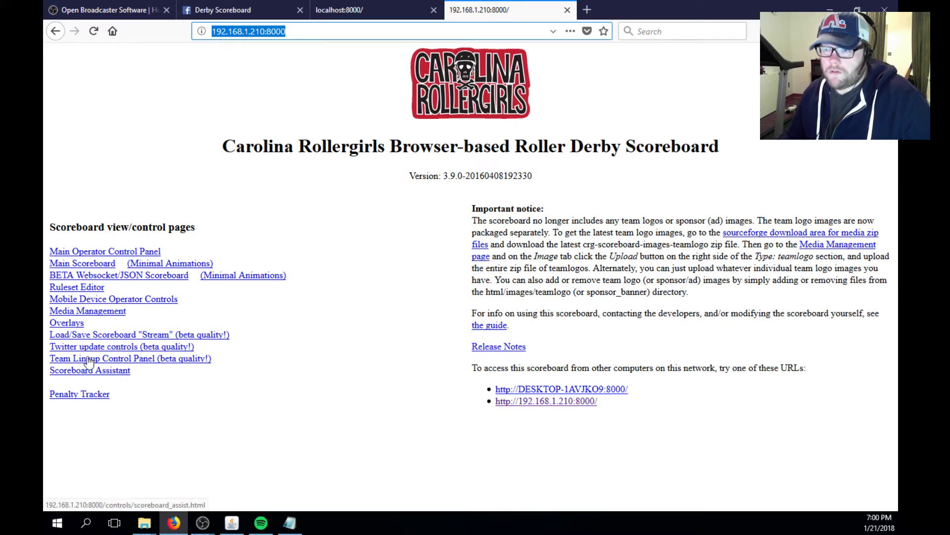
left_click(66, 322)
left_click(416, 335)
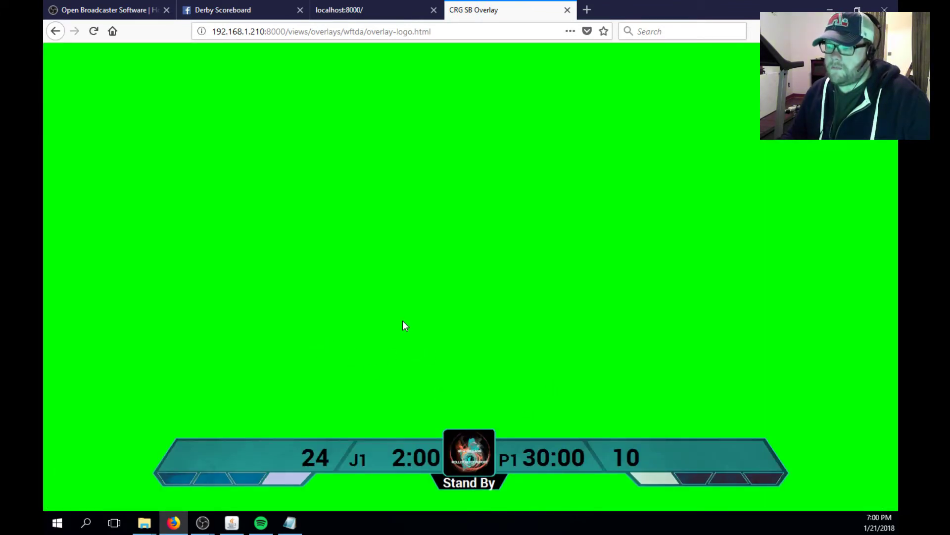
Step: Open the Main Operator Control Panel from the localhost:8000 start page and log in as operator ffff
left_click(356, 10)
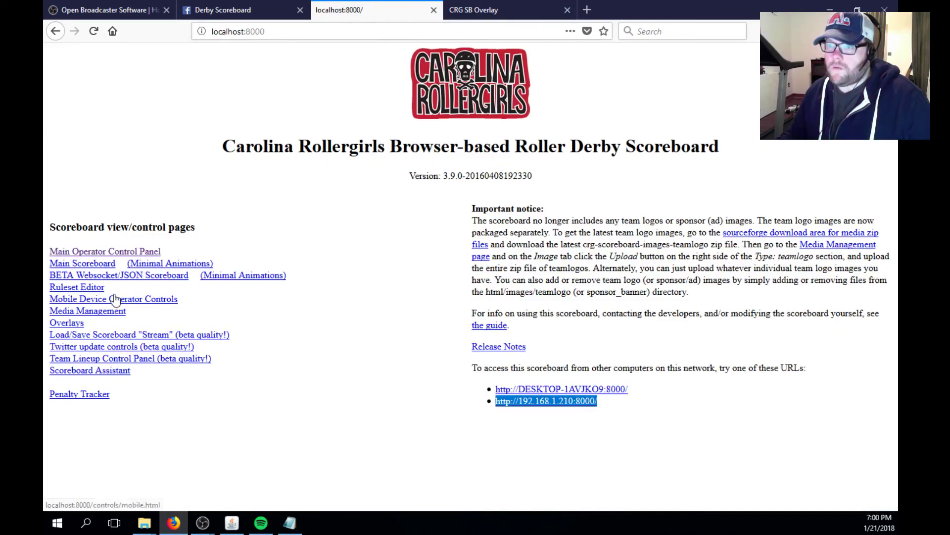
left_click(103, 253)
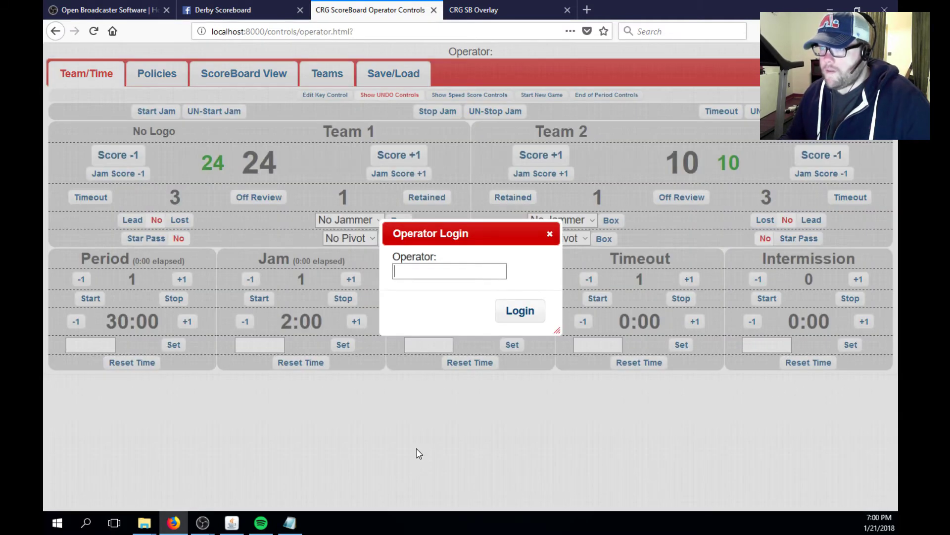
left_click(424, 269)
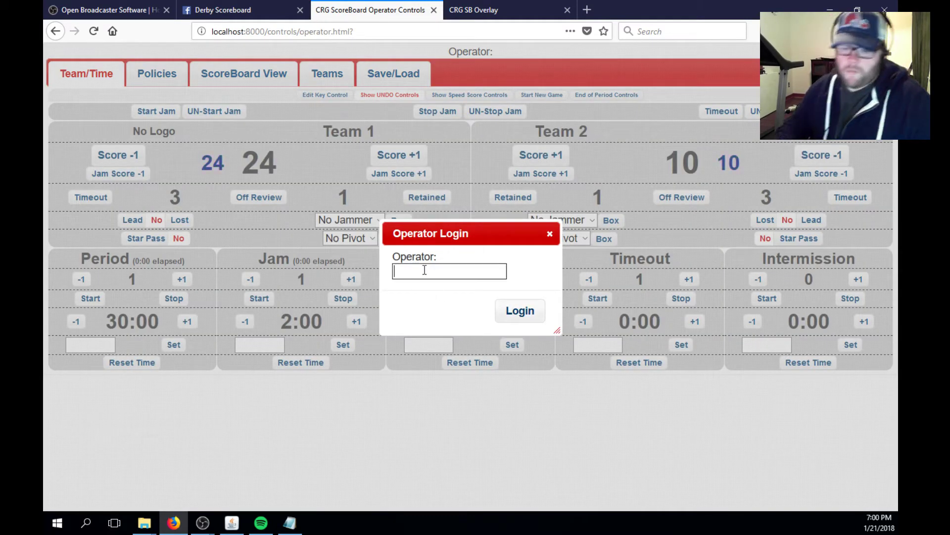
type("ffff")
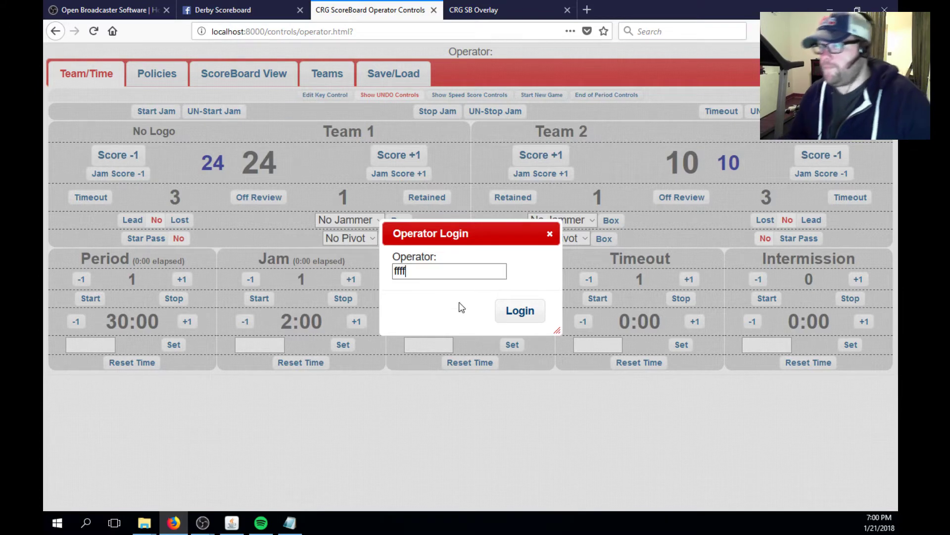
left_click(519, 315)
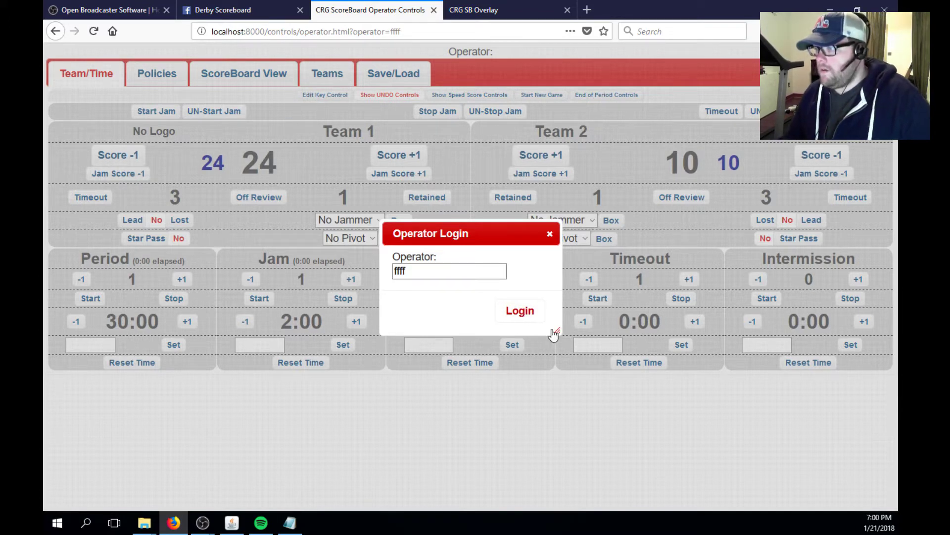
left_click(526, 317)
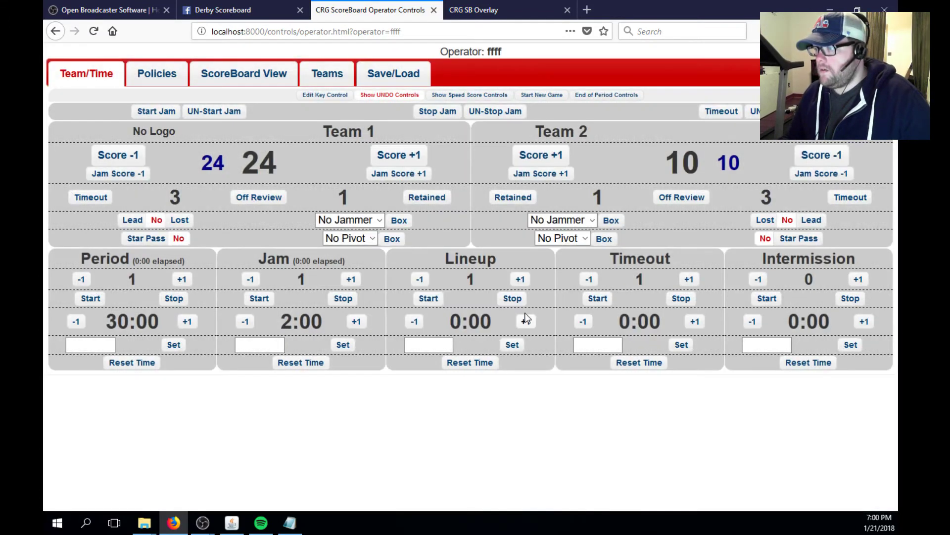
Step: Reset the Intermission clock's time and start the clock
left_click(807, 365)
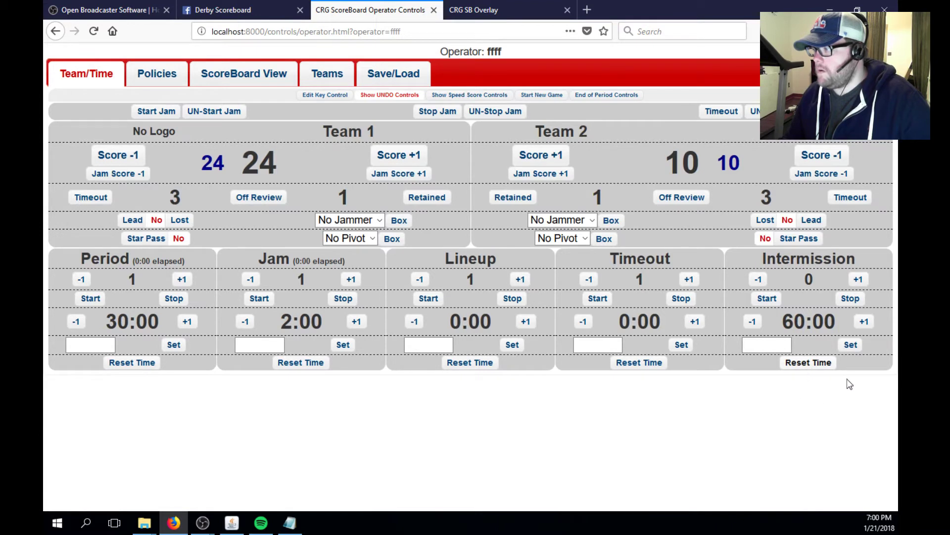
left_click(767, 298)
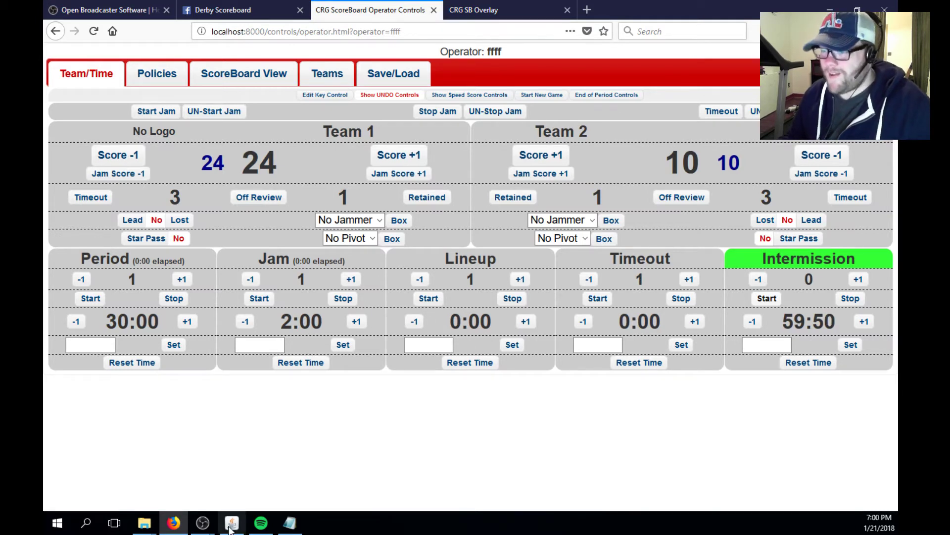
Step: Show the CRG SB Overlay page in Firefox, minimize the browser and check the overlay in the OBS preview
mouse_move(202, 522)
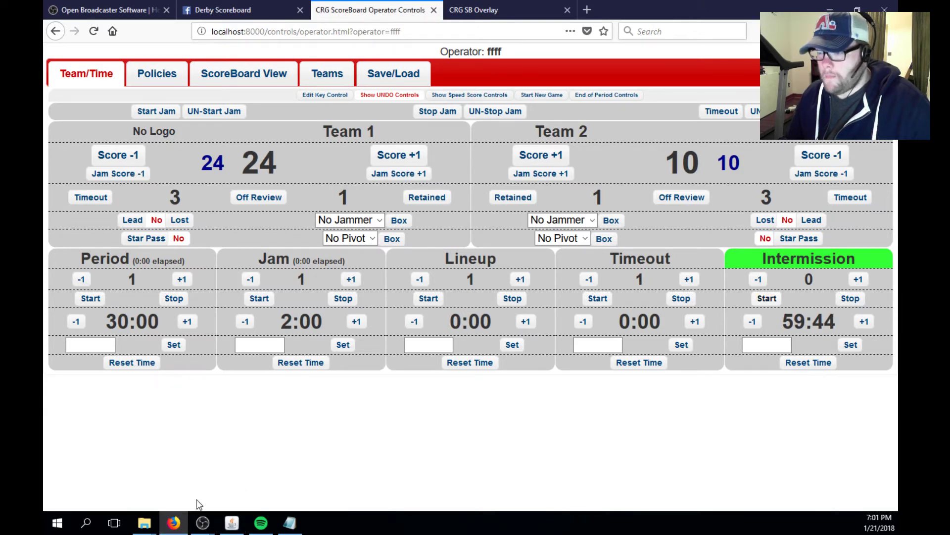
left_click(173, 524)
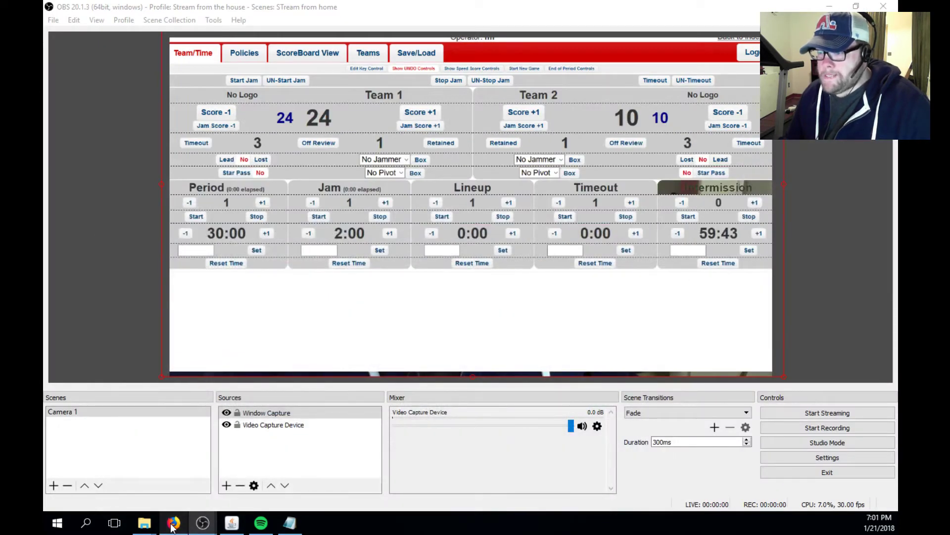
left_click(173, 524)
left_click(222, 10)
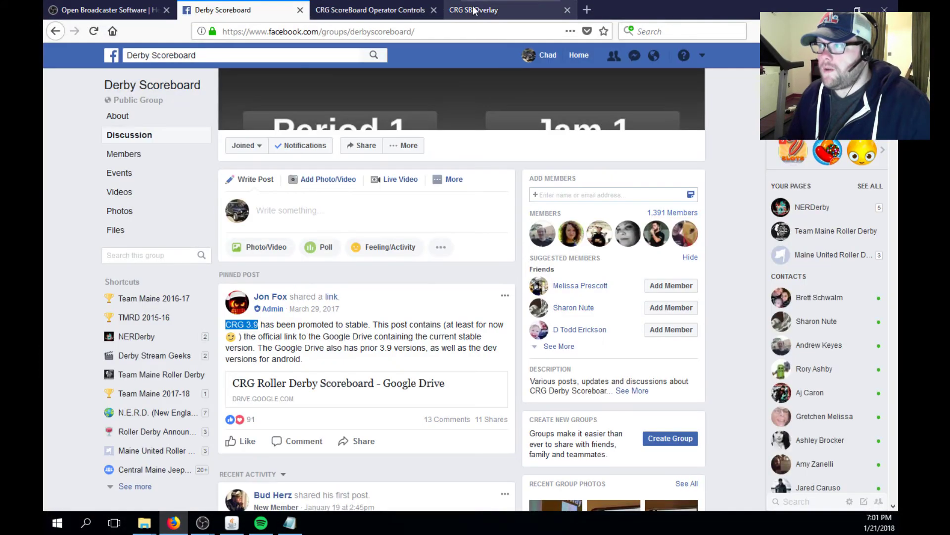
left_click(475, 10)
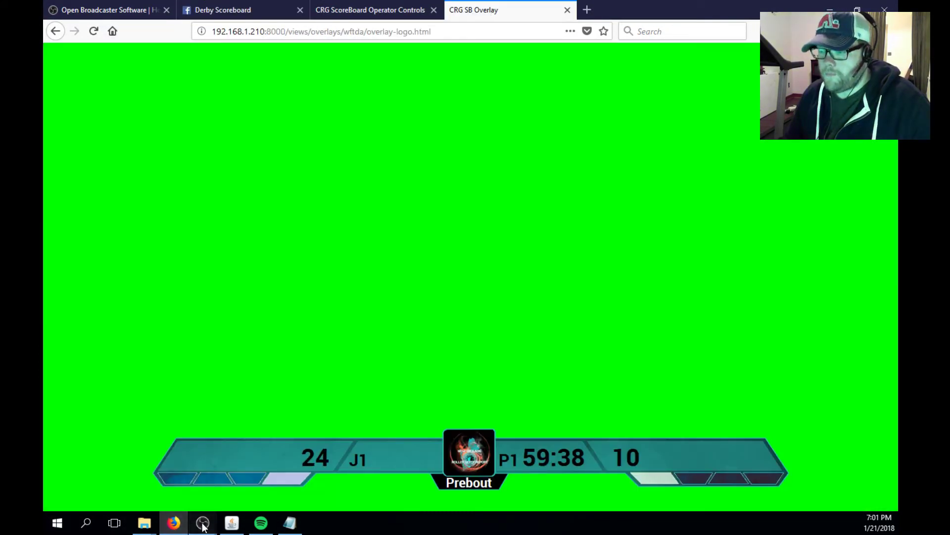
mouse_move(203, 523)
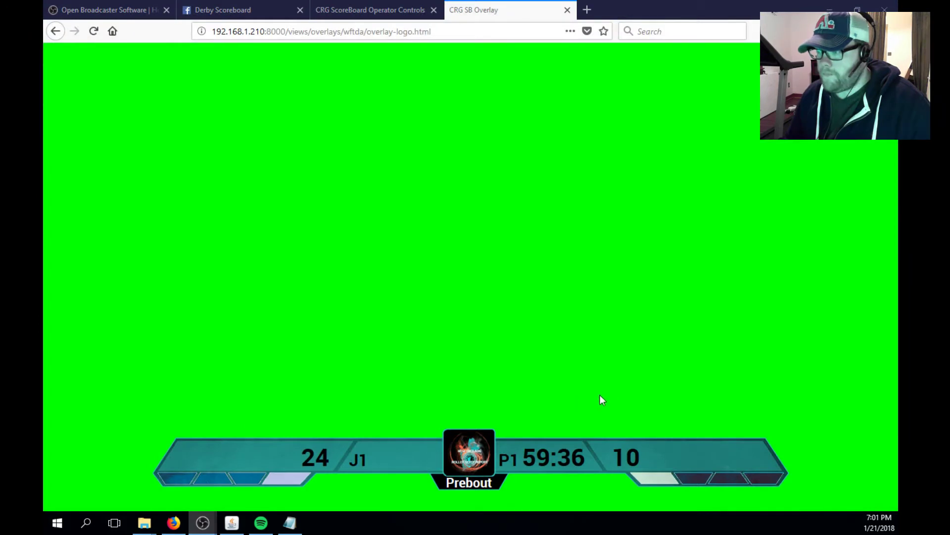
left_click(833, 7)
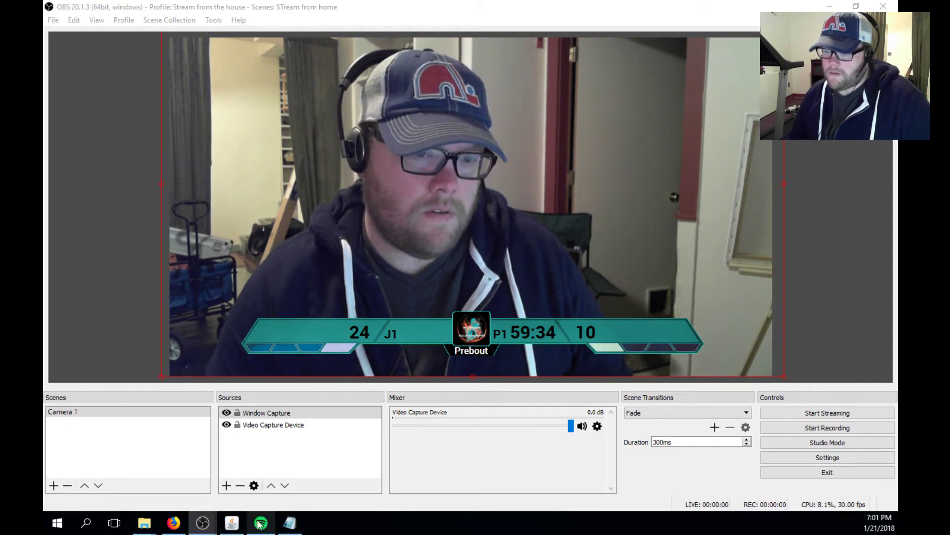
Step: Move the overlay's browser window to the other monitor, compare its capture in the OBS preview, and bring it back
left_click(177, 526)
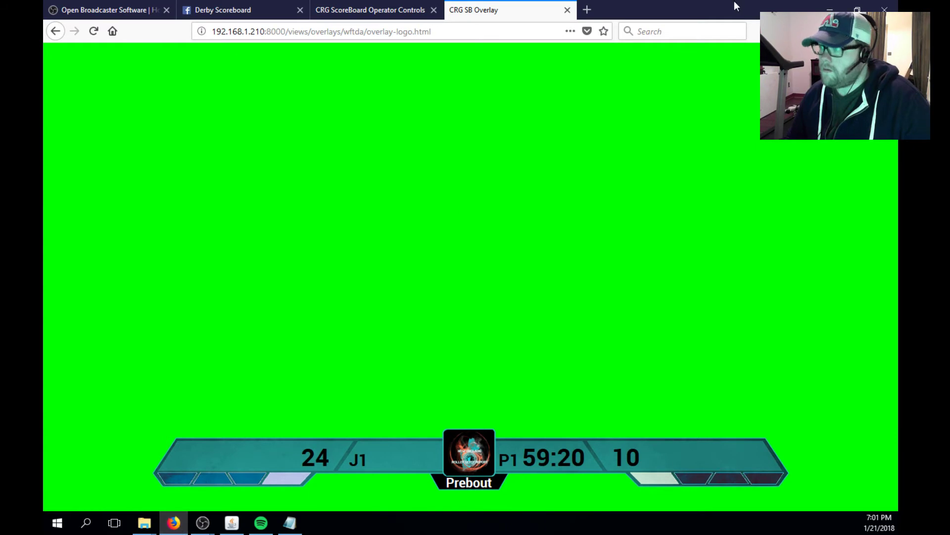
left_click_drag(735, 2, 0, 74)
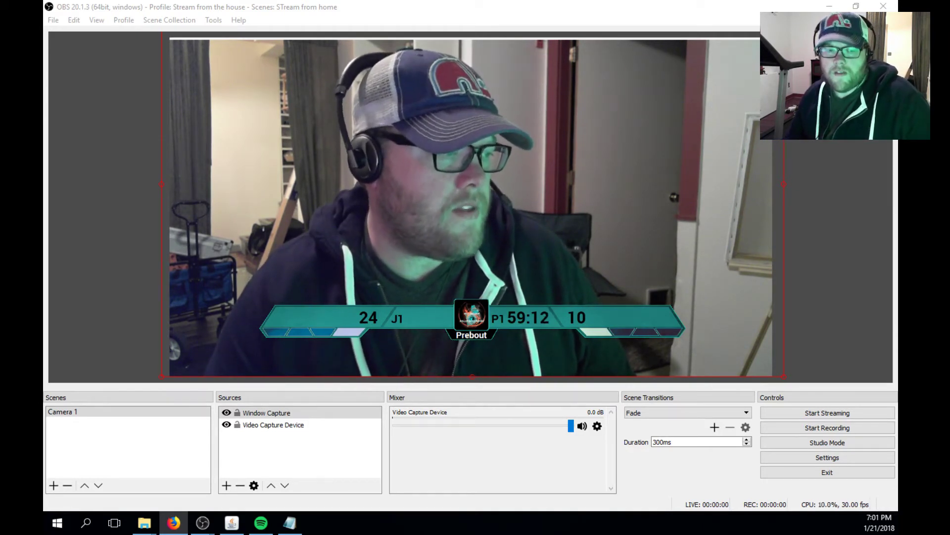
key("alt+Tab")
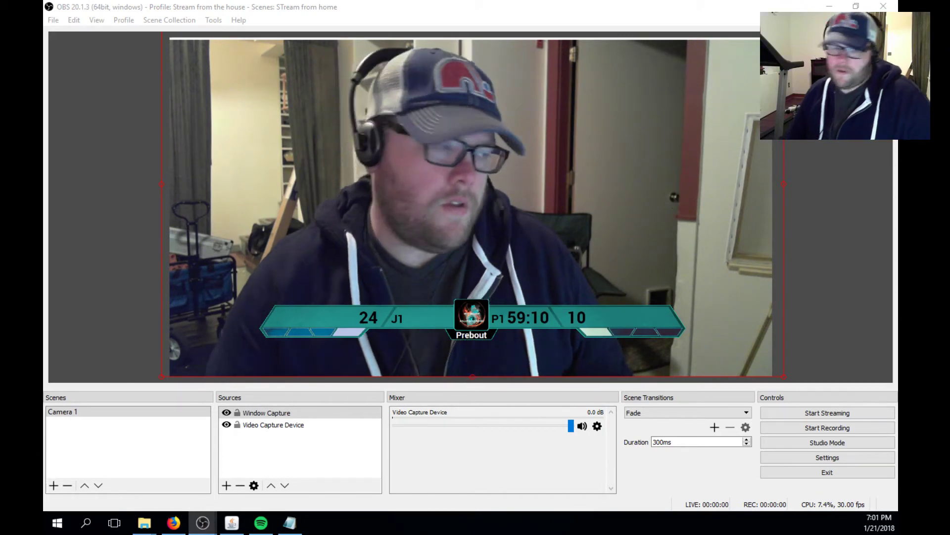
key("alt+Tab")
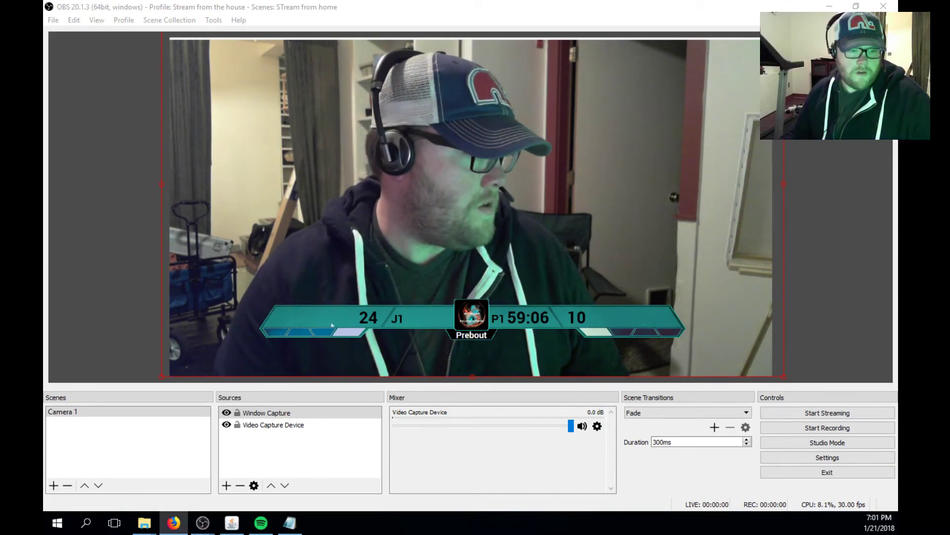
left_click_drag(0, 85, 720, 1)
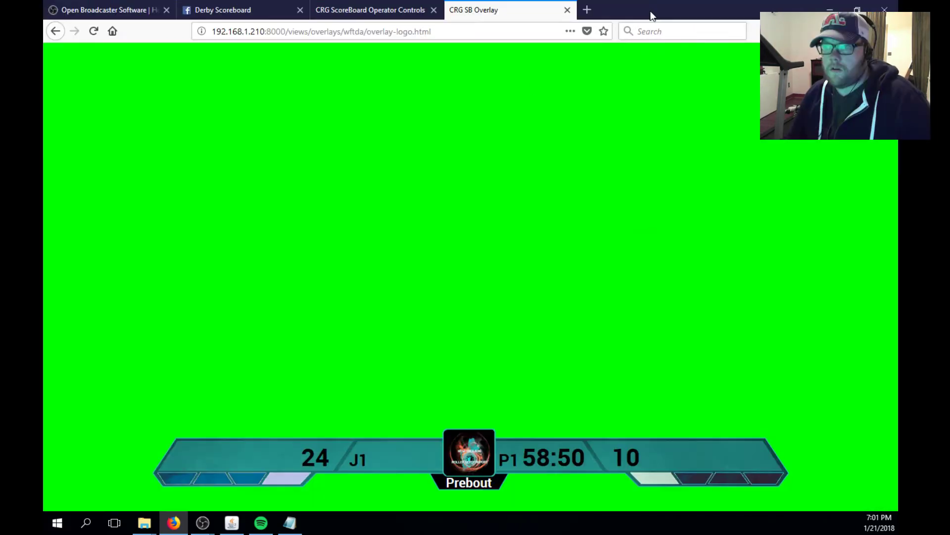
key("alt+Tab")
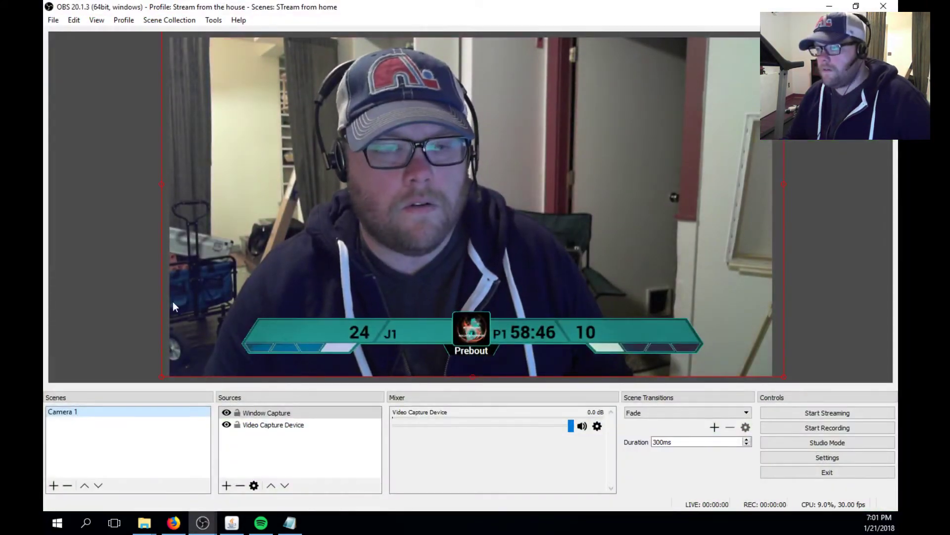
left_click(124, 20)
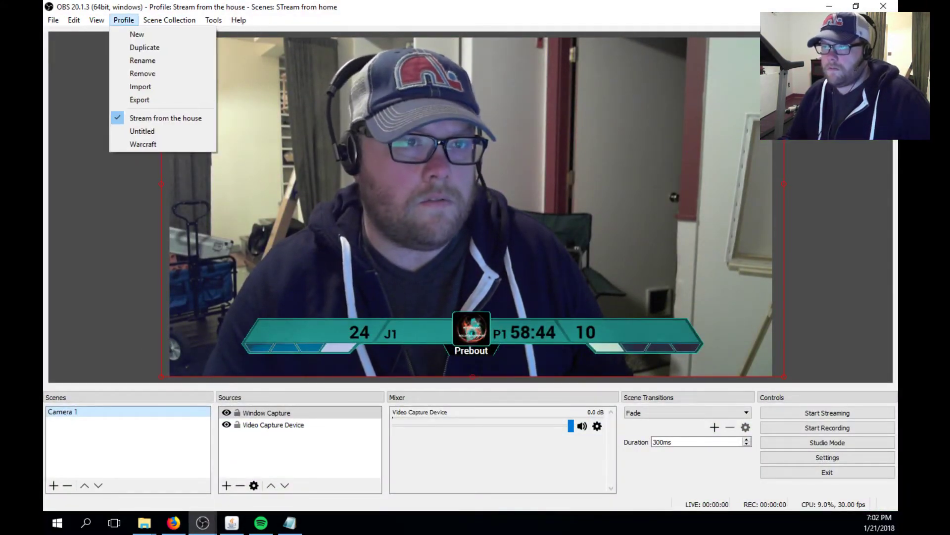
left_click(448, 15)
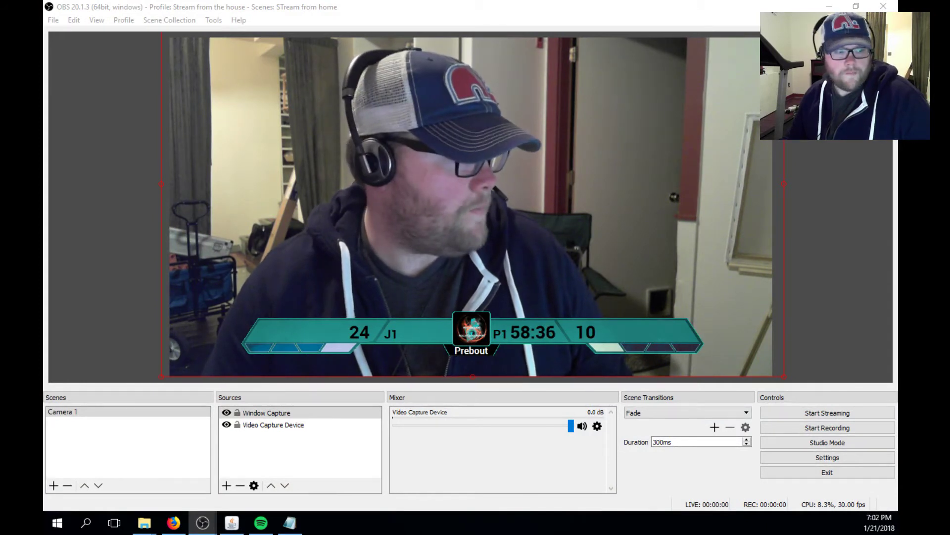
Step: Highlight the jam, period and clock text on the overlay page and check it in the OBS preview
key("alt+Tab")
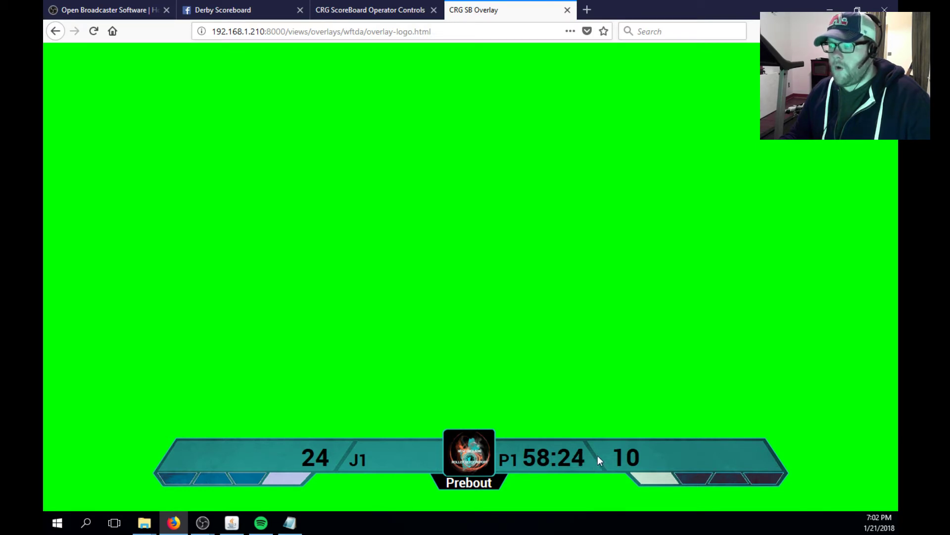
left_click_drag(598, 455, 440, 461)
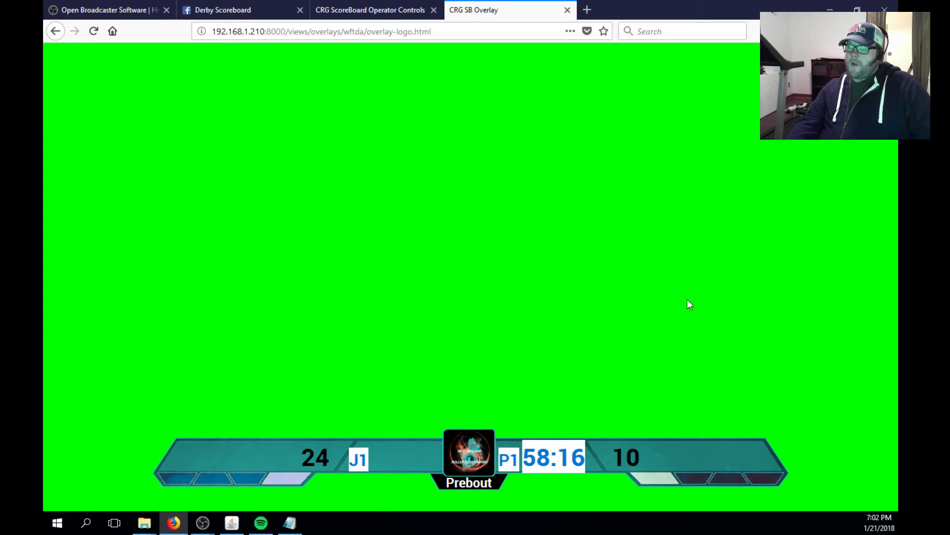
left_click(831, 10)
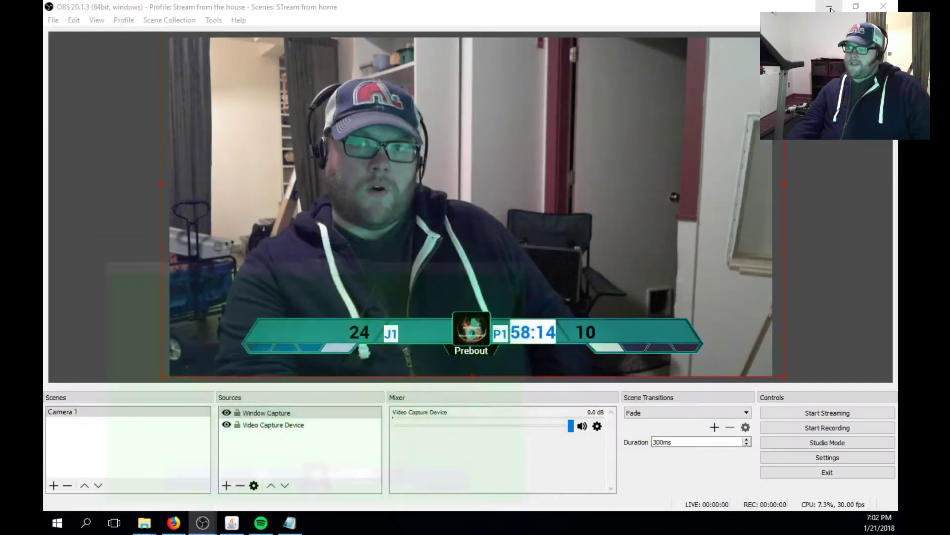
Step: Test how resizing the overlay's browser window and moving it between monitors affects the OBS preview, and maximize it again
left_click(536, 355)
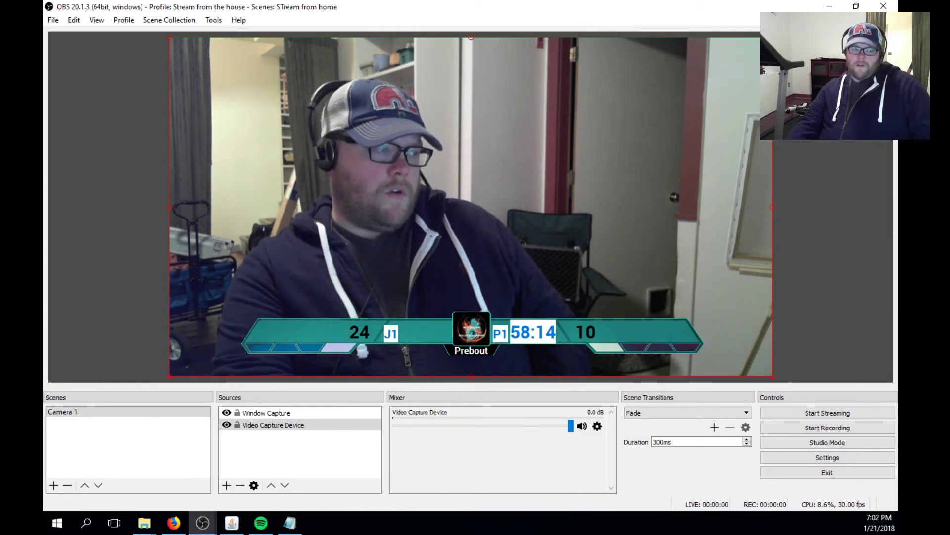
key("alt+Tab")
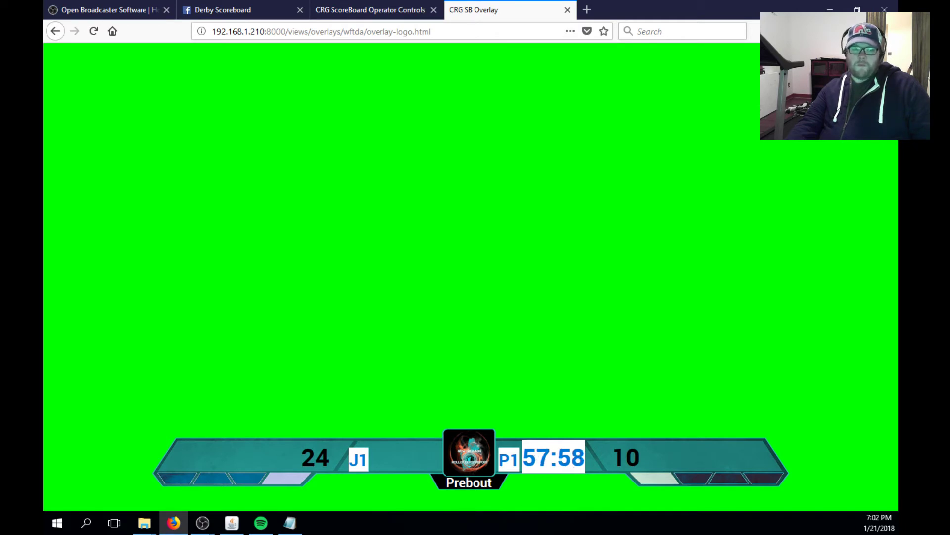
key("alt+Tab")
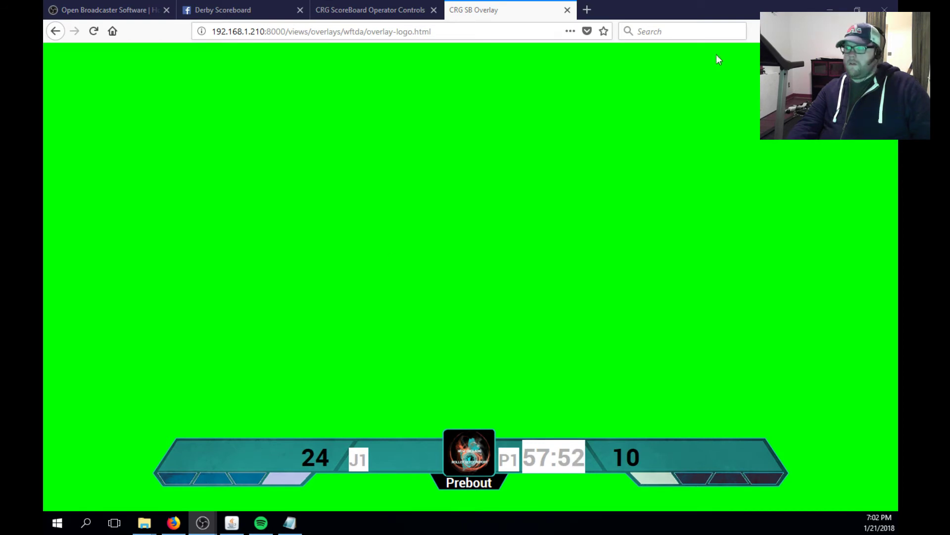
double_click(723, 7)
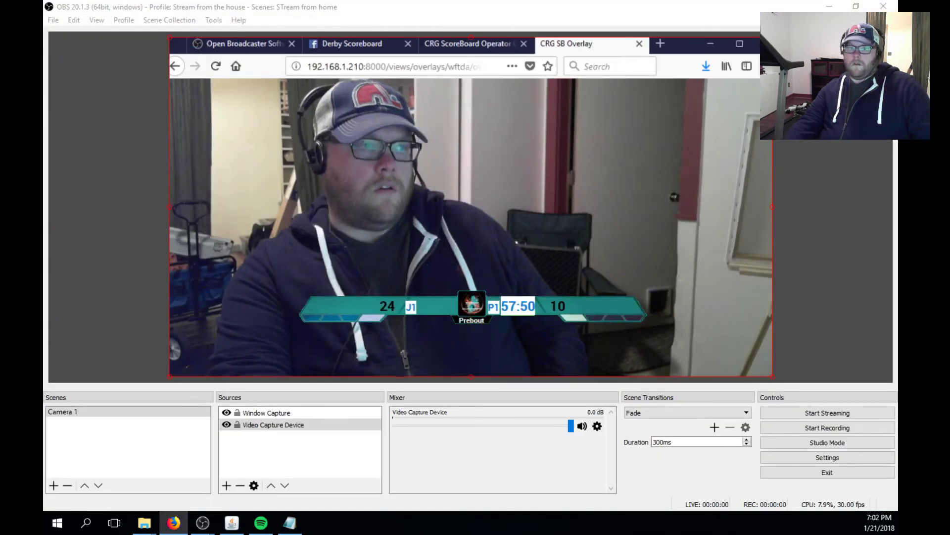
key("F11")
left_click(534, 351)
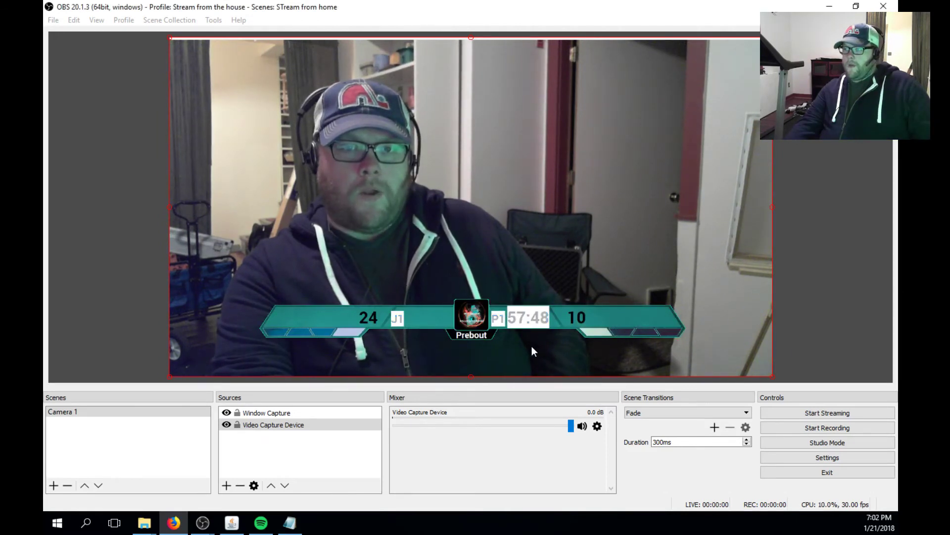
left_click(534, 351)
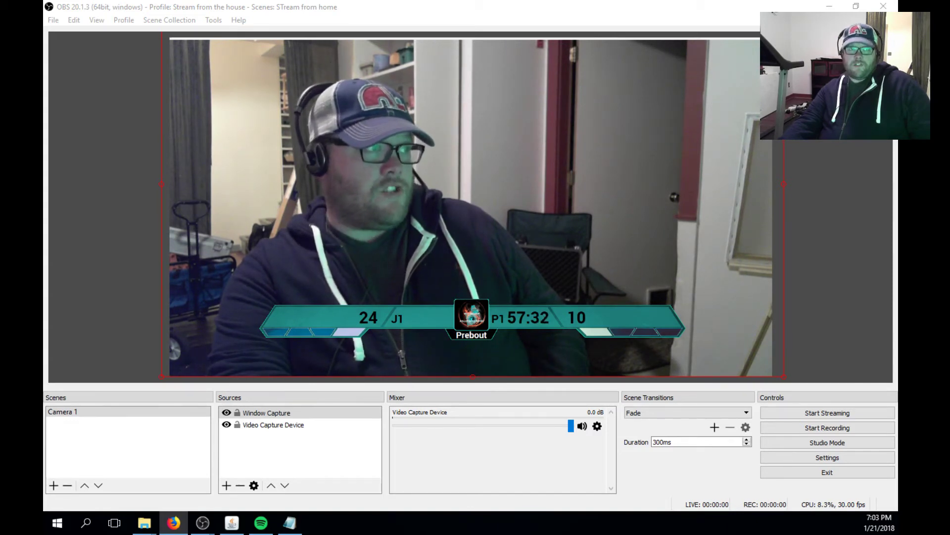
left_click_drag(45, 45, 469, 71)
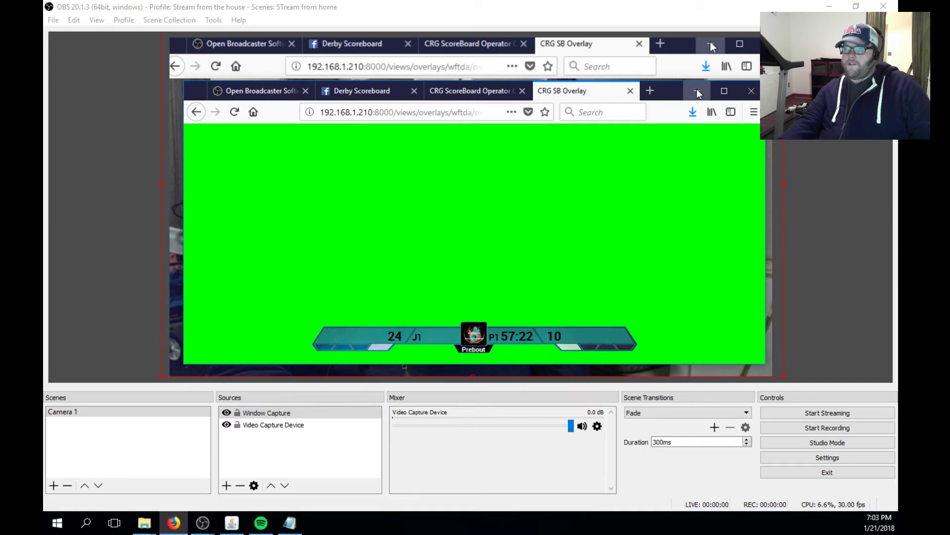
left_click(740, 44)
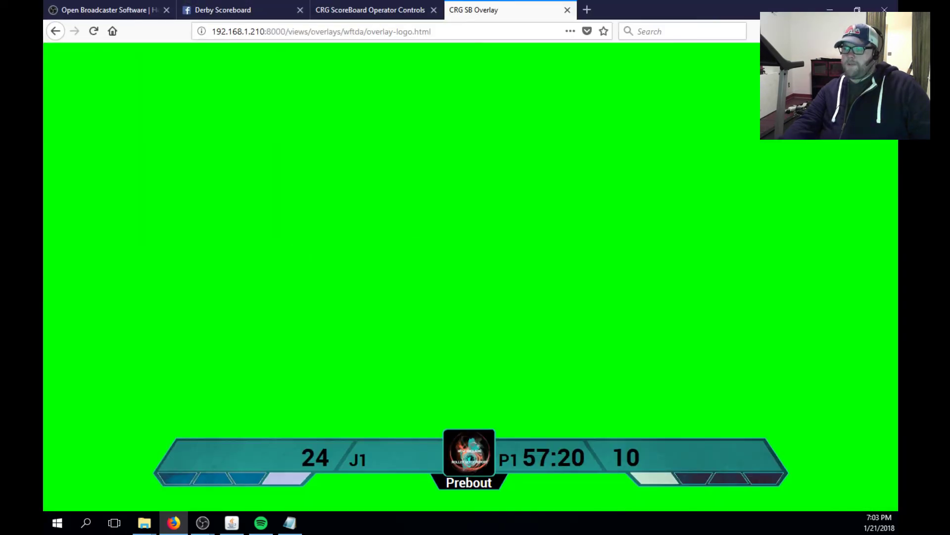
Step: Minimize the browser and remove the Window Capture source from the Camera 1 scene in OBS
mouse_move(202, 522)
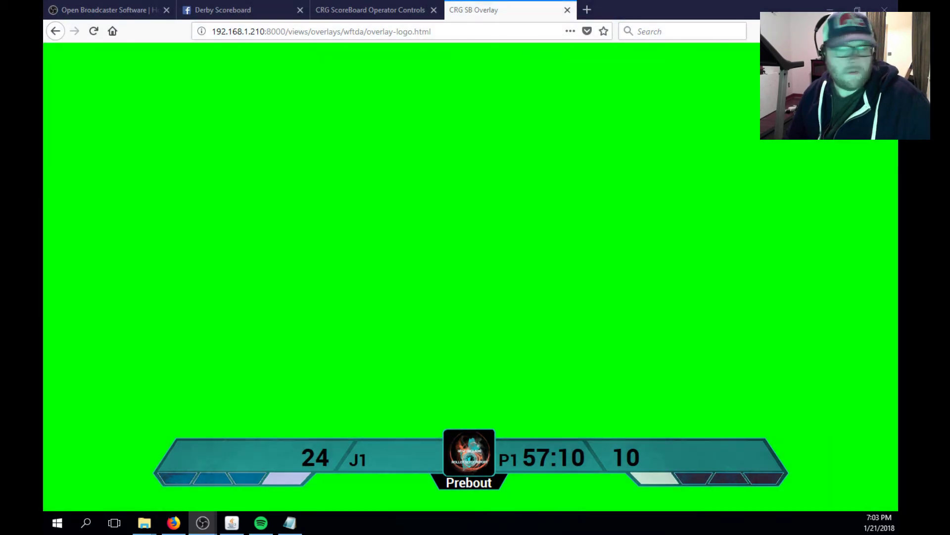
left_click(829, 10)
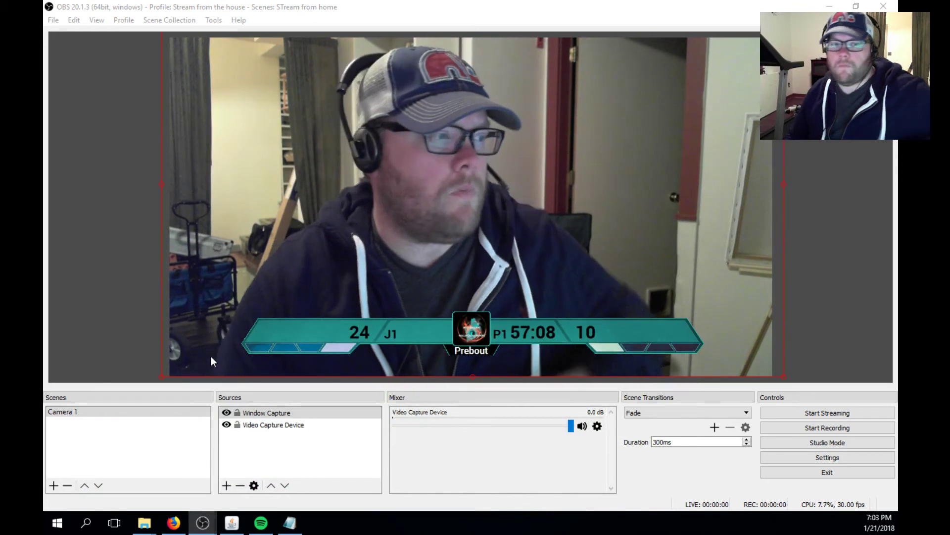
right_click(261, 414)
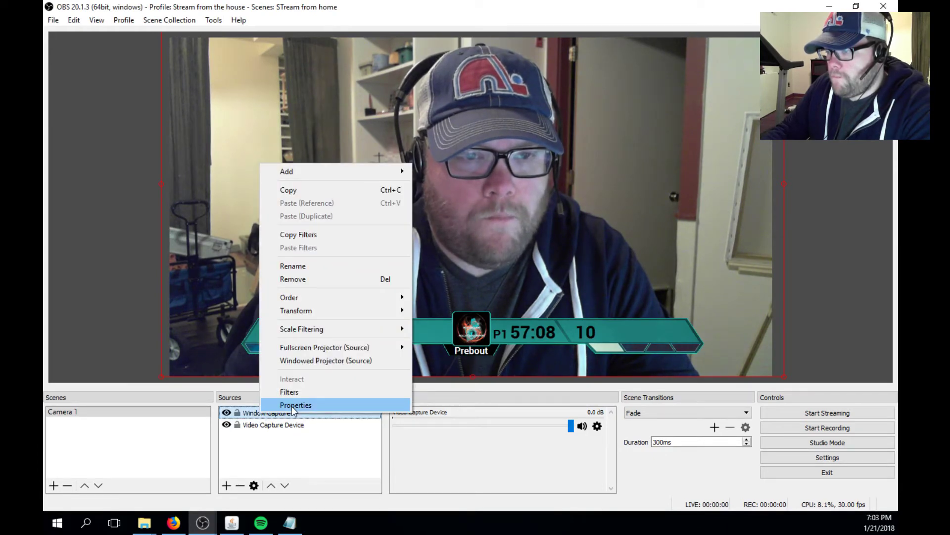
left_click(302, 279)
left_click(495, 275)
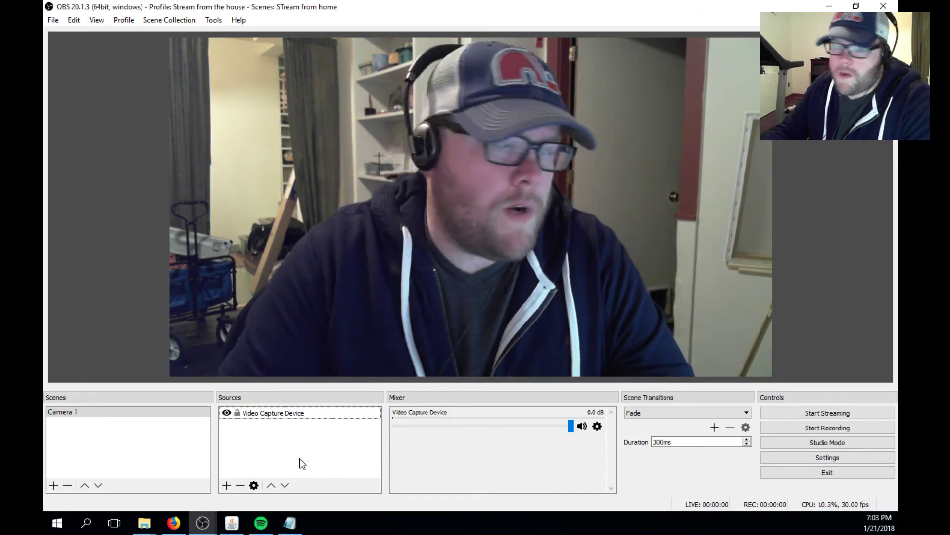
Step: Try adding a new Window Capture source to Camera 1, look through the capturable windows and discard the changes
right_click(237, 463)
mouse_move(263, 434)
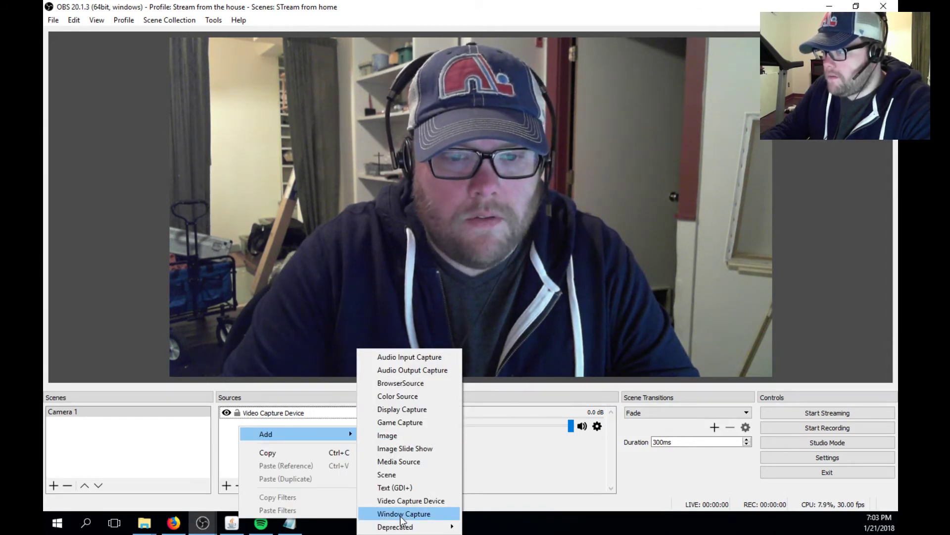
left_click(415, 518)
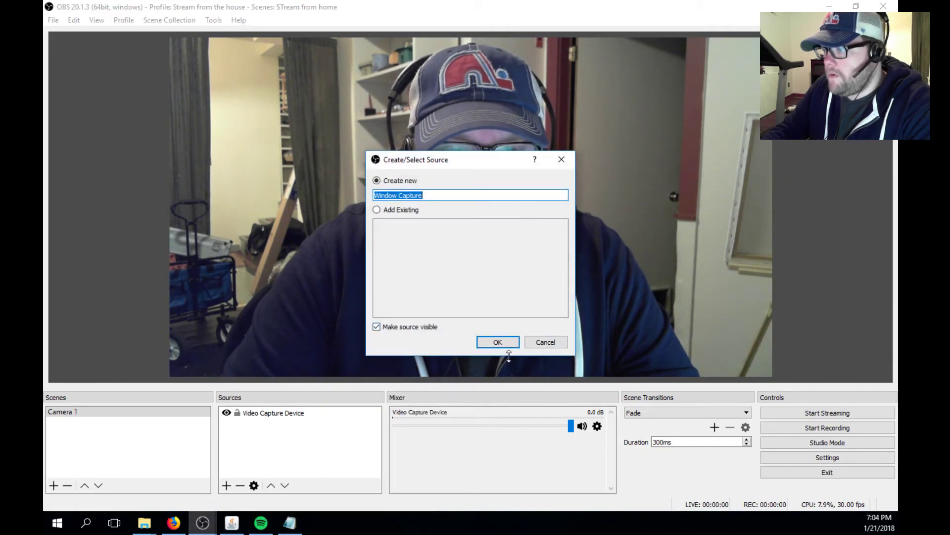
left_click(495, 341)
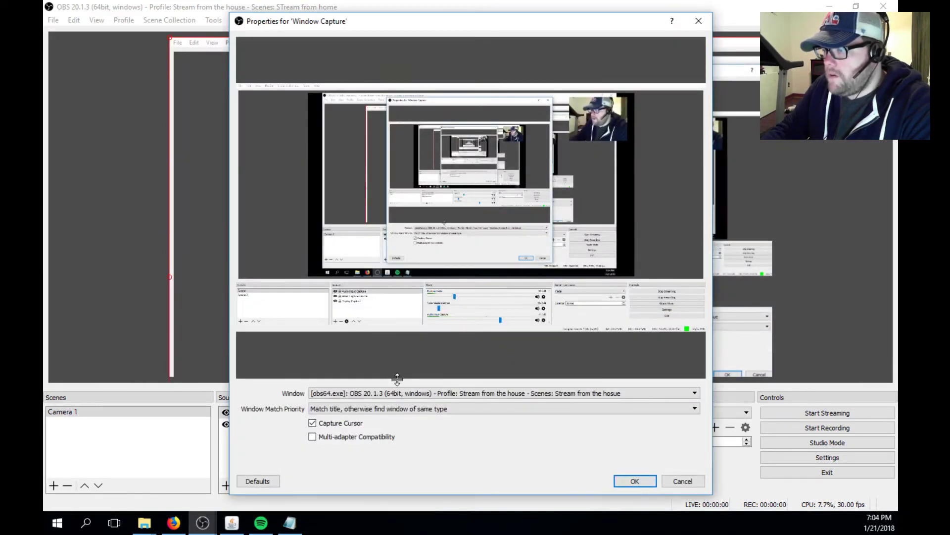
left_click(400, 395)
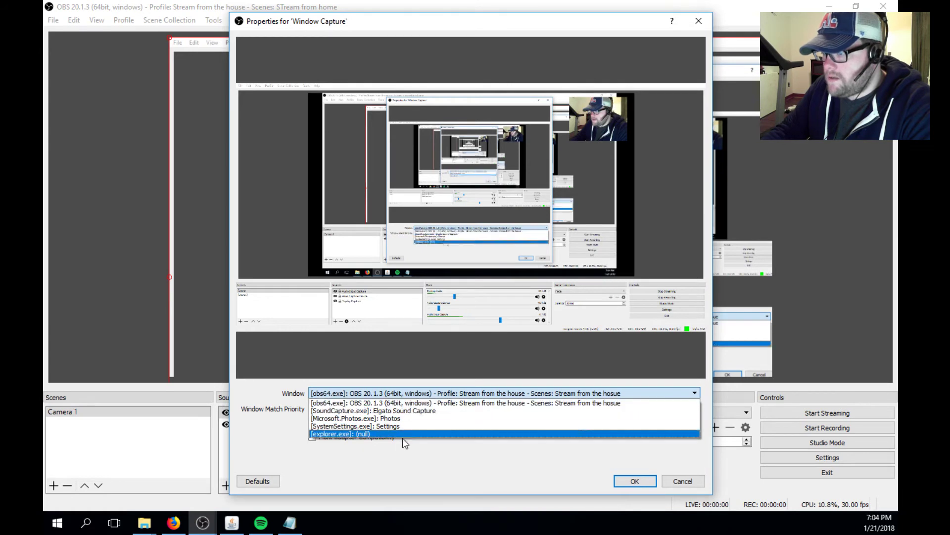
left_click(184, 392)
left_click(699, 22)
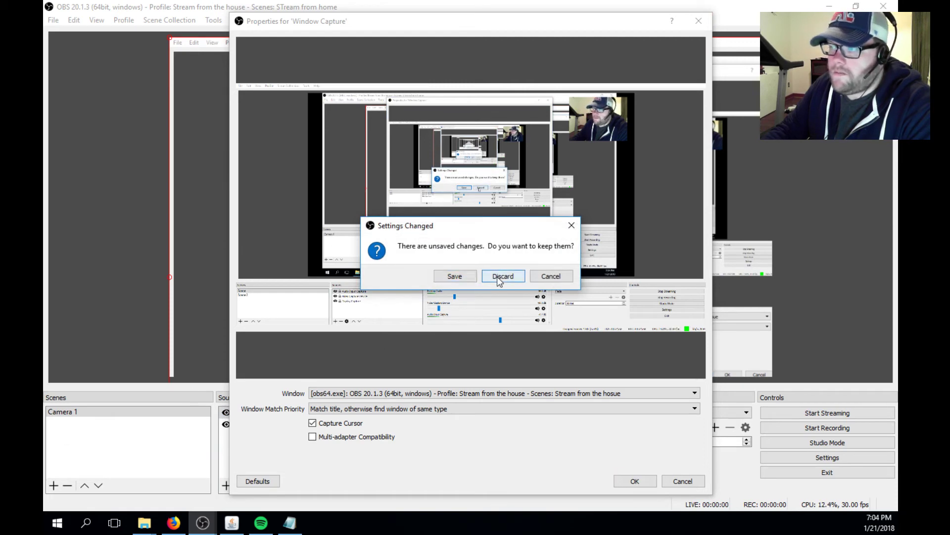
left_click(502, 277)
Step: Bring the browser showing the CRG SB Overlay page back up so it can be captured, and return to OBS
key("alt+Tab")
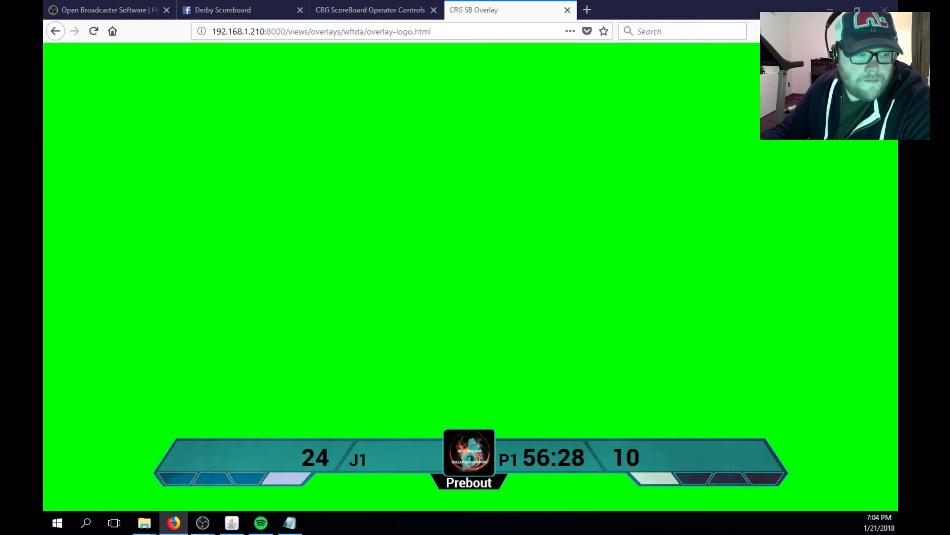
key("alt+Tab")
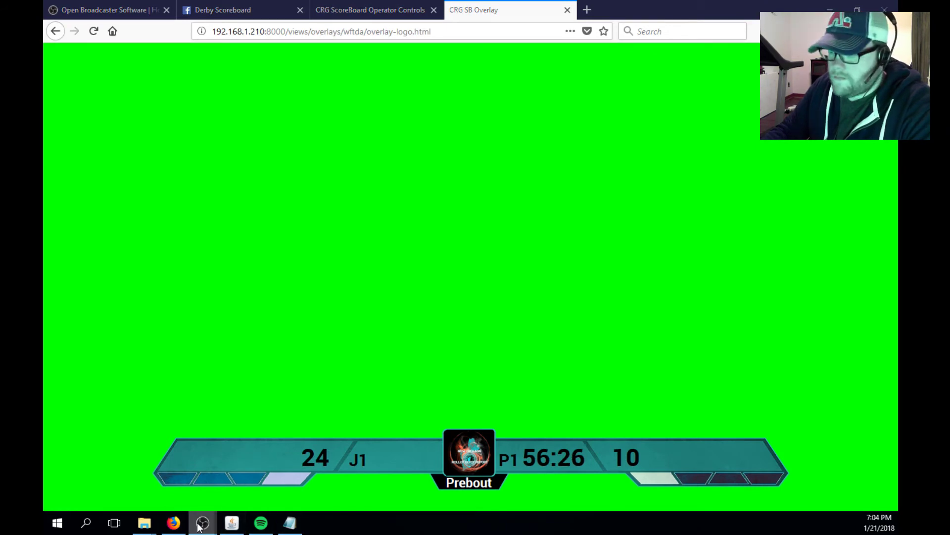
left_click(236, 476)
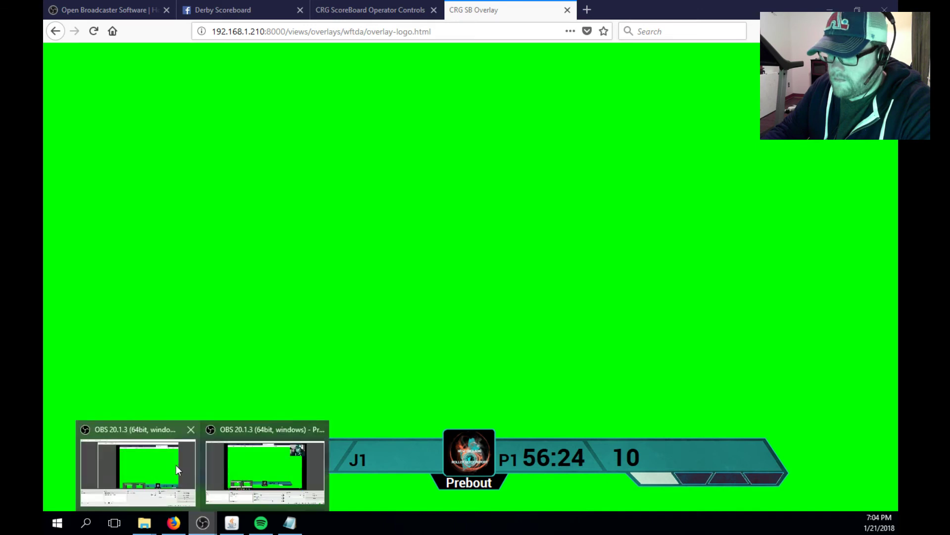
left_click(176, 465)
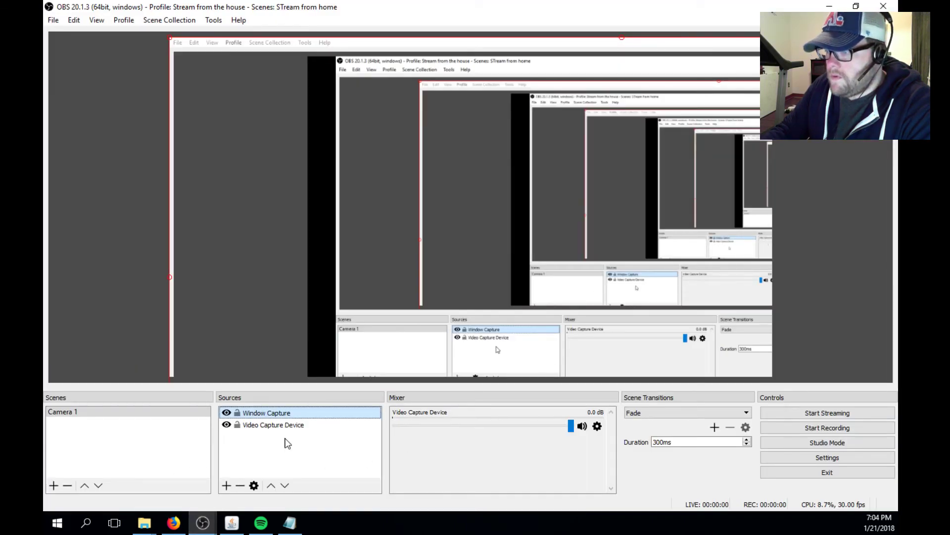
Step: Set the Window Capture source to capture the window "[firefox.exe]: CRG SB Overlay - Mozilla Firefox" and accept the properties
right_click(266, 414)
left_click(300, 404)
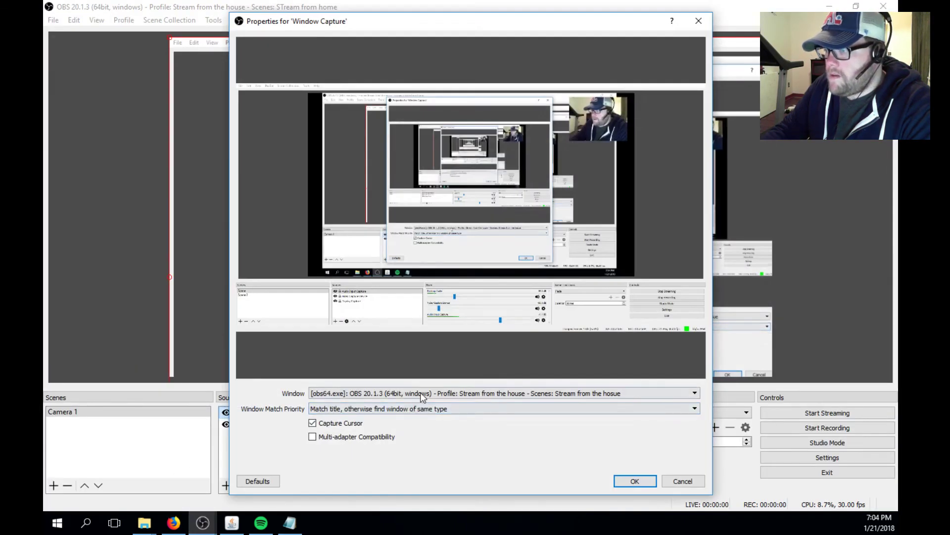
left_click(452, 393)
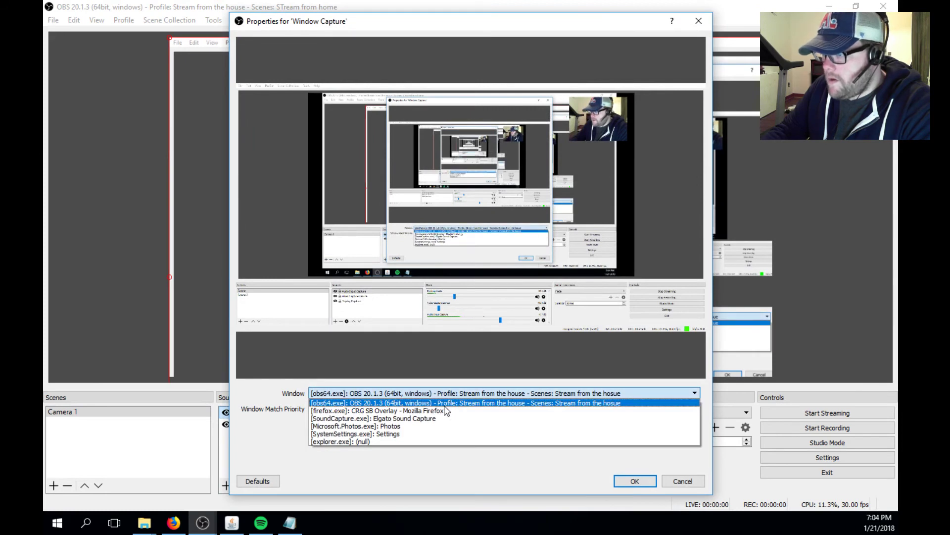
left_click(426, 410)
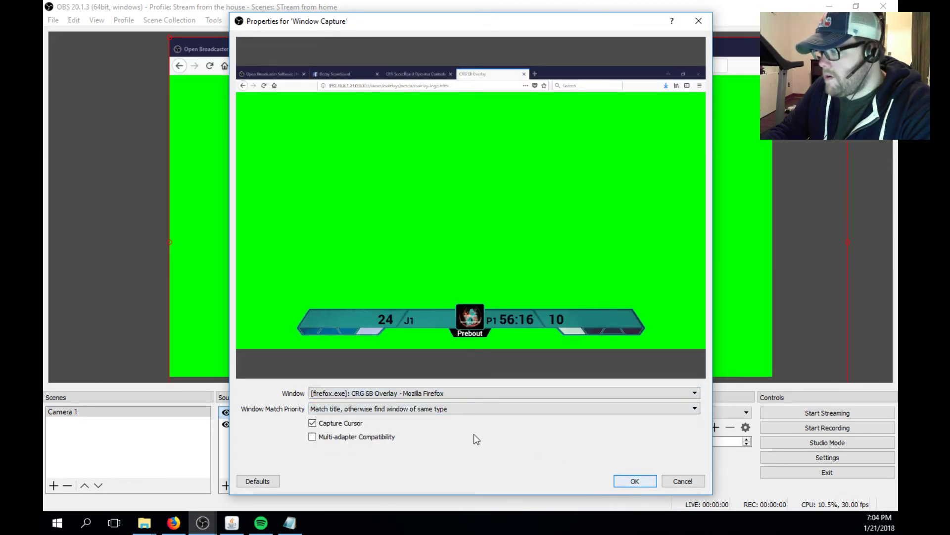
left_click(410, 393)
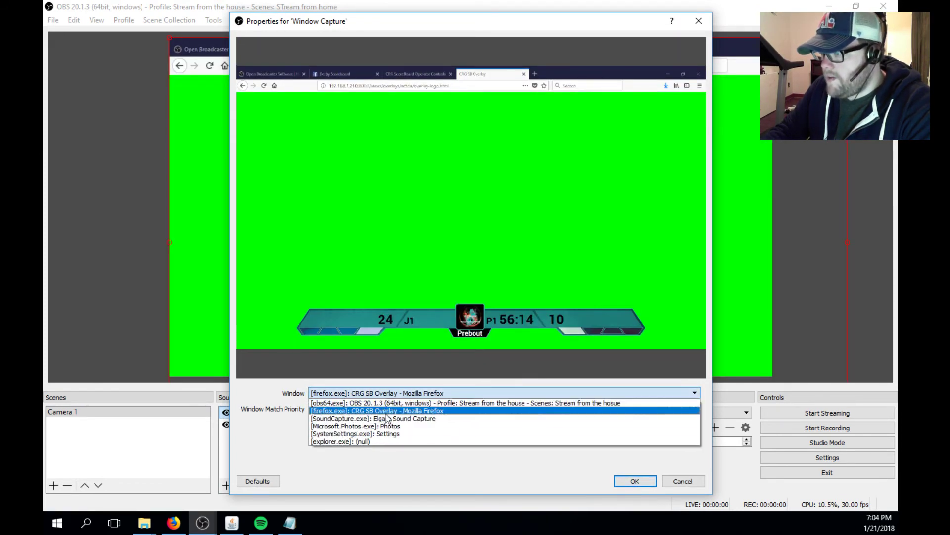
left_click(385, 410)
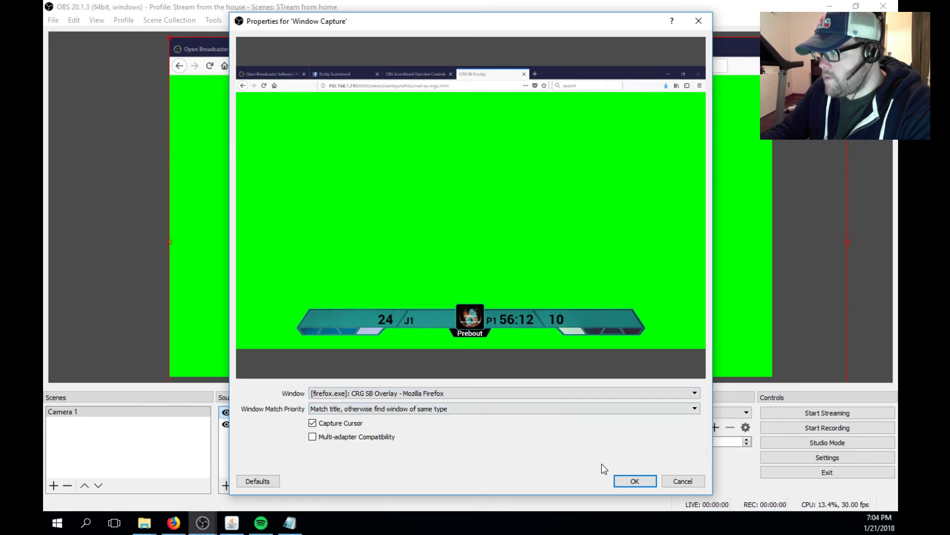
left_click(631, 481)
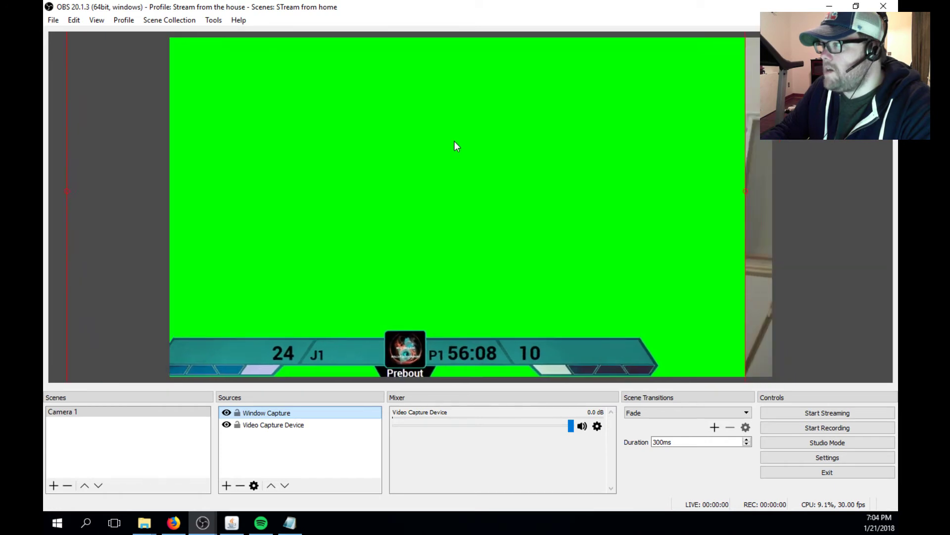
Step: Move the overlay capture over the preview canvas and apply the Center to screen transform
left_click_drag(494, 99, 519, 135)
right_click(511, 148)
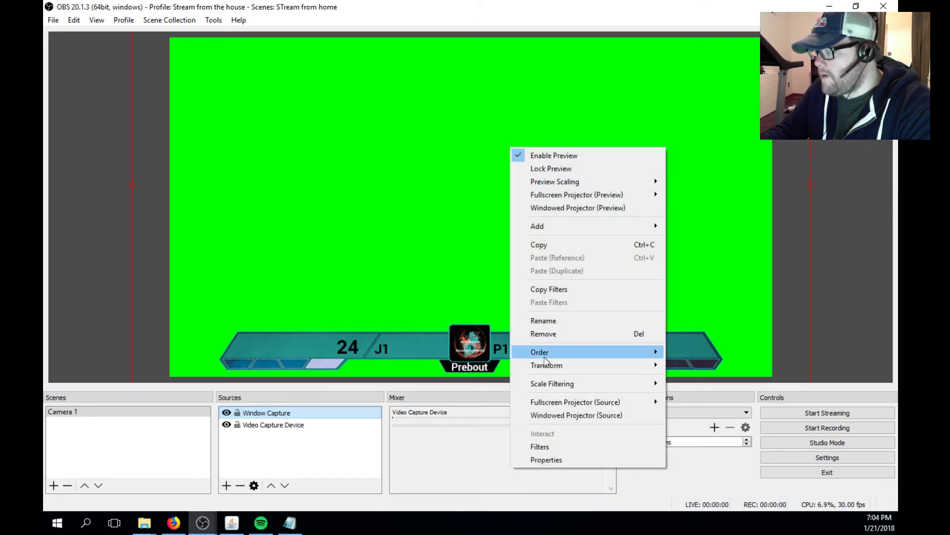
mouse_move(564, 366)
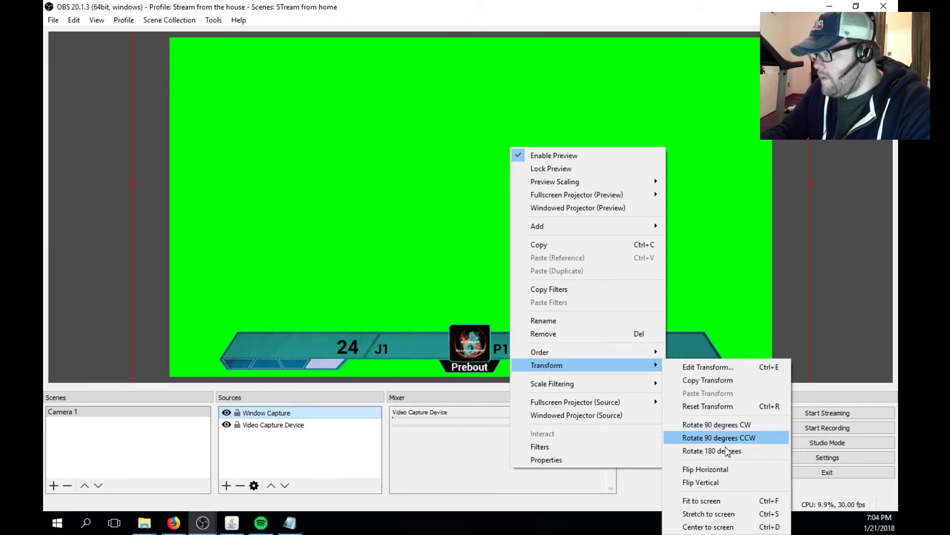
left_click(712, 528)
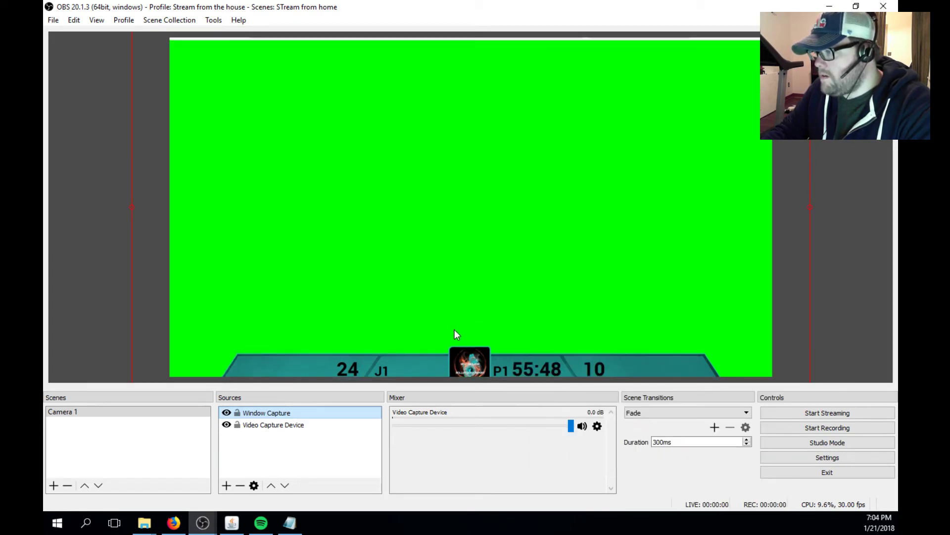
Step: Move the Window Capture up in the preview until the whole scoreboard bar fits within the canvas
left_click(462, 340)
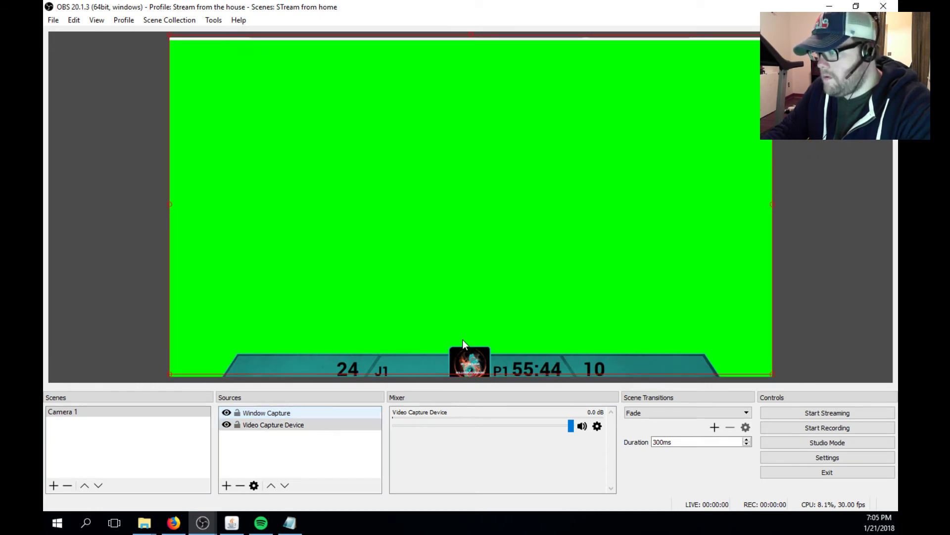
left_click(483, 360)
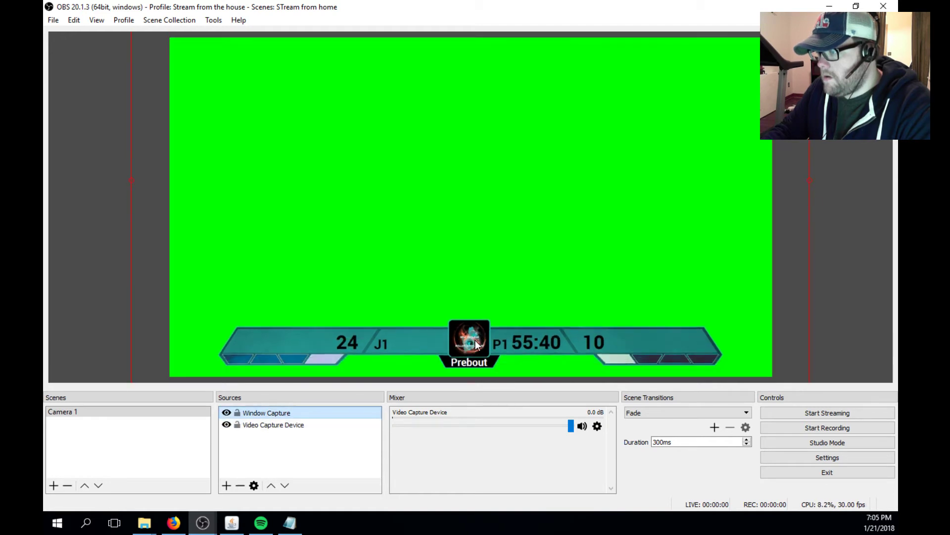
left_click_drag(475, 344, 476, 335)
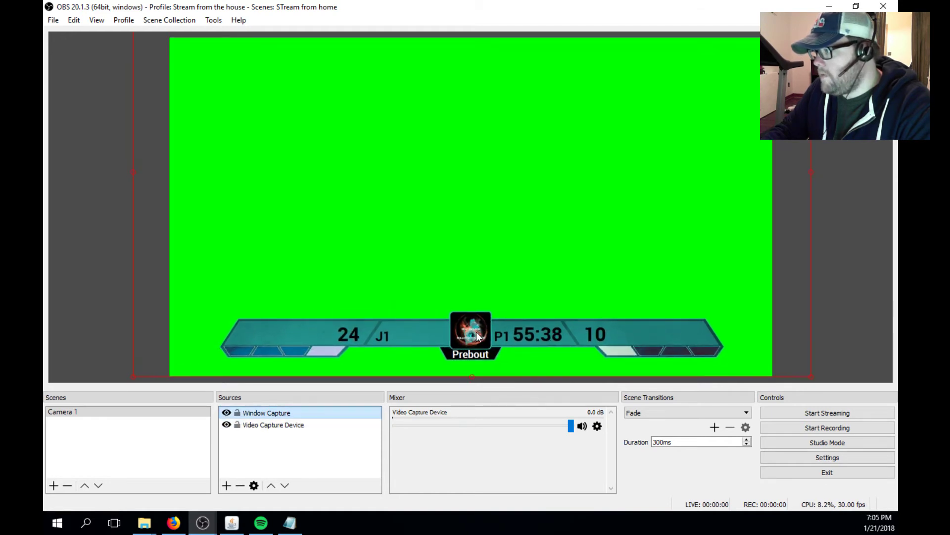
left_click(489, 379)
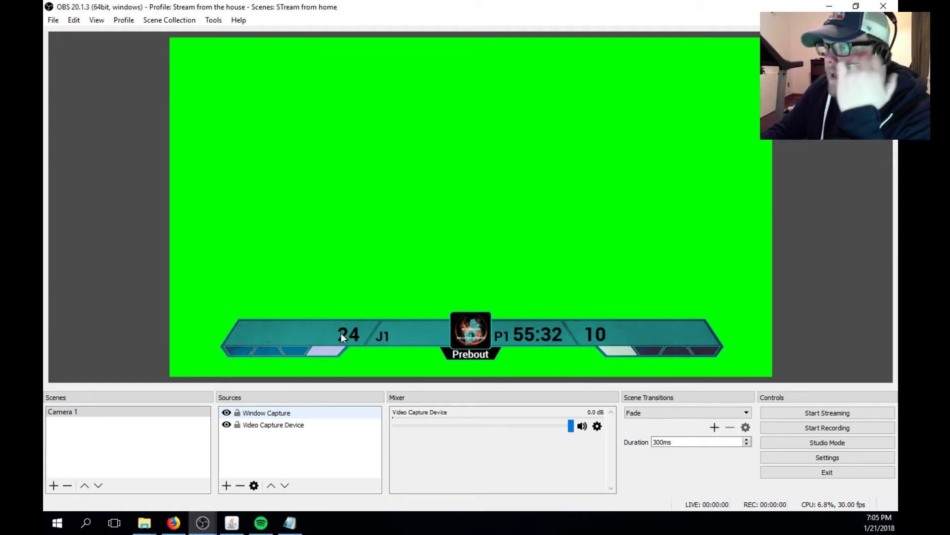
Step: Add a Color Key filter with its default name to the Window Capture source
right_click(320, 243)
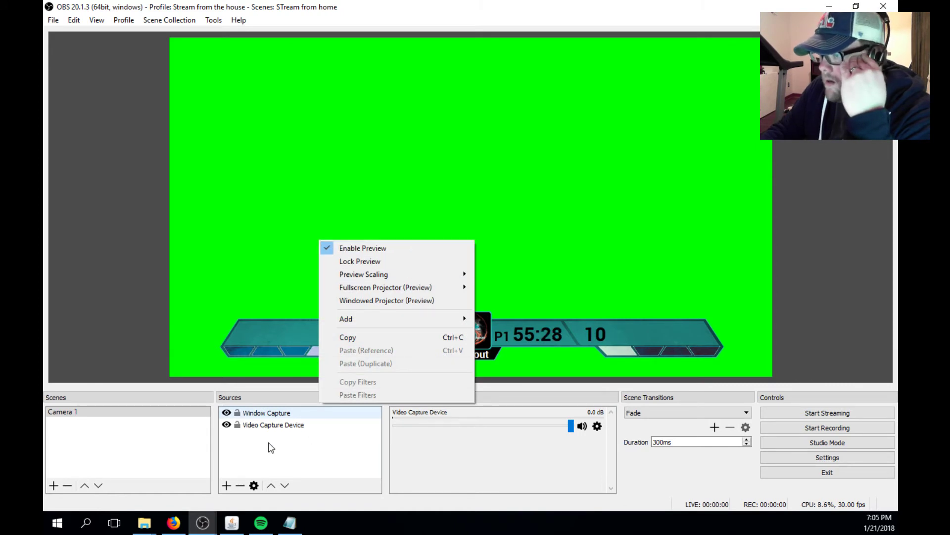
right_click(264, 425)
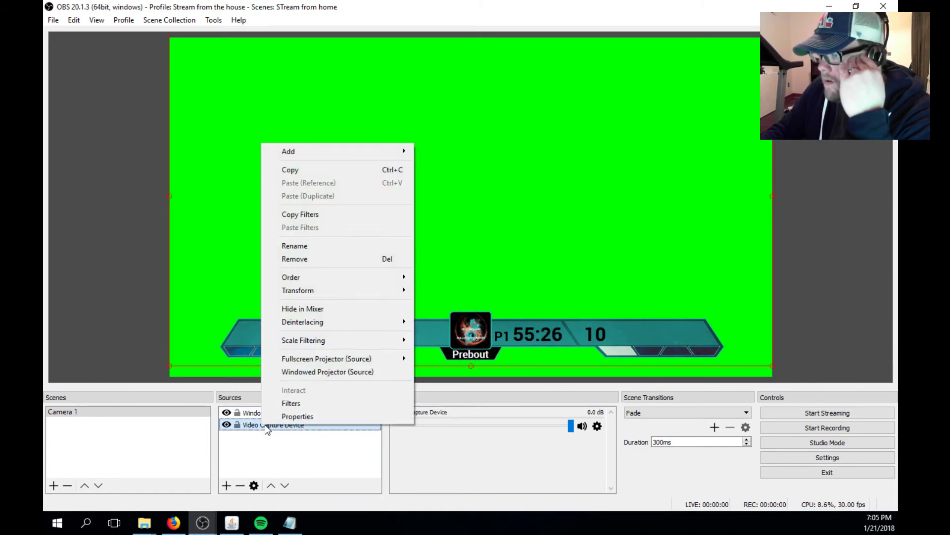
left_click(248, 413)
right_click(247, 413)
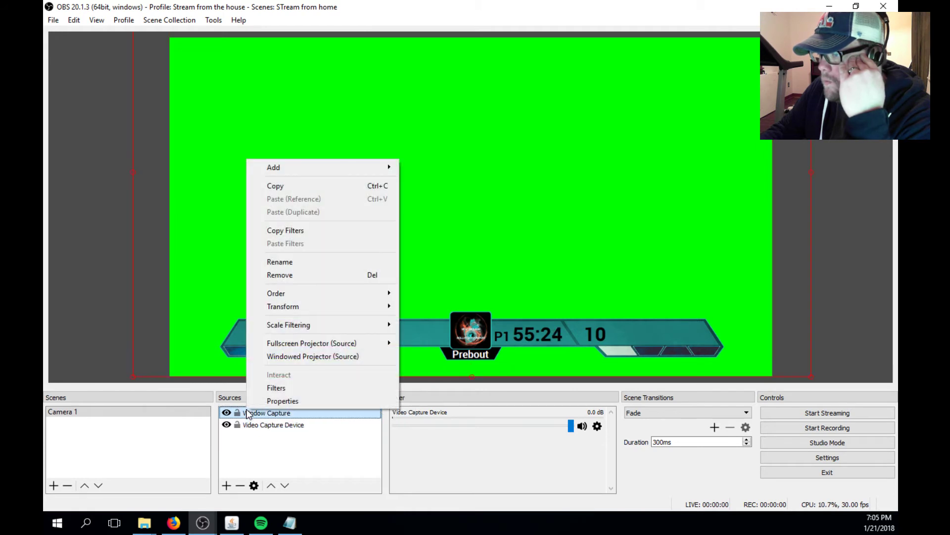
left_click(293, 390)
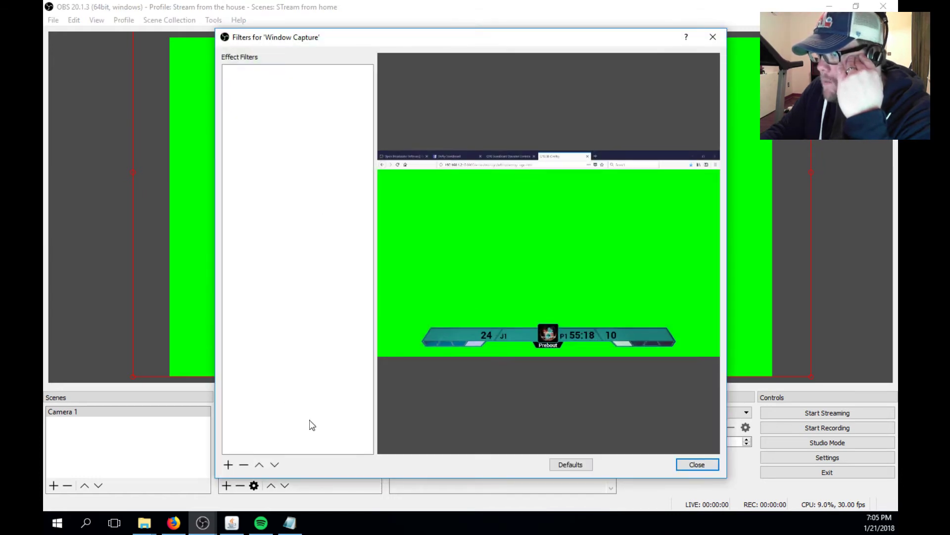
left_click(228, 466)
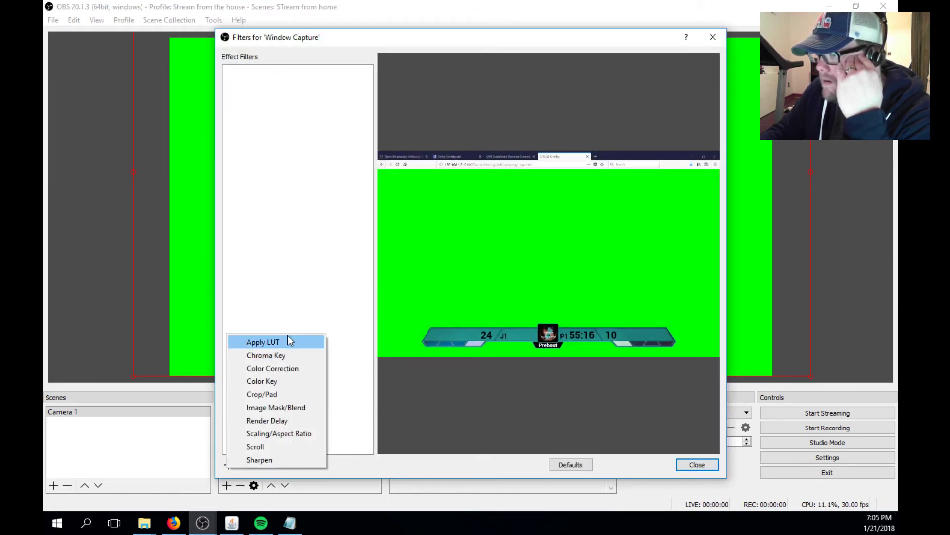
left_click(280, 380)
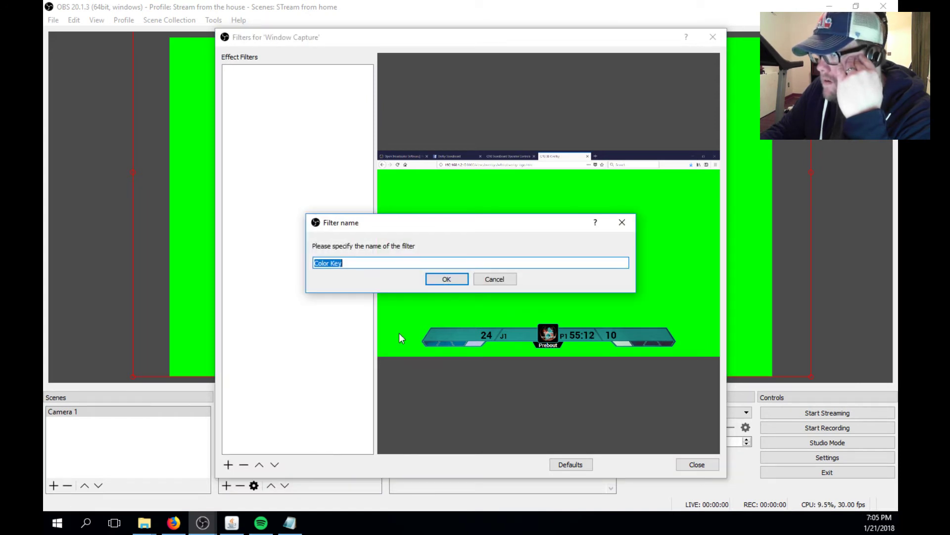
left_click(447, 279)
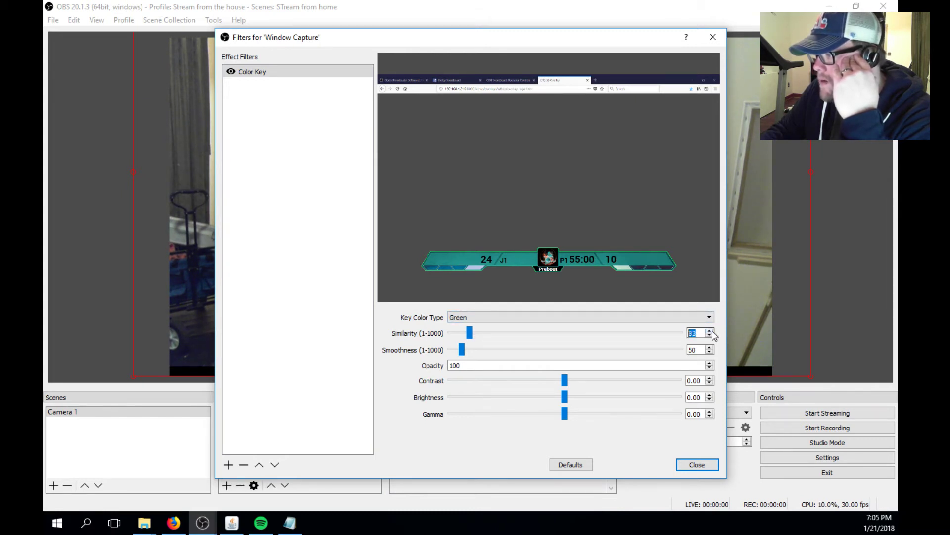
Step: Raise the Color Key similarity to 586, close the filters and lower the scoreboard overlay slightly in the preview
scroll(713, 332, "up", 3)
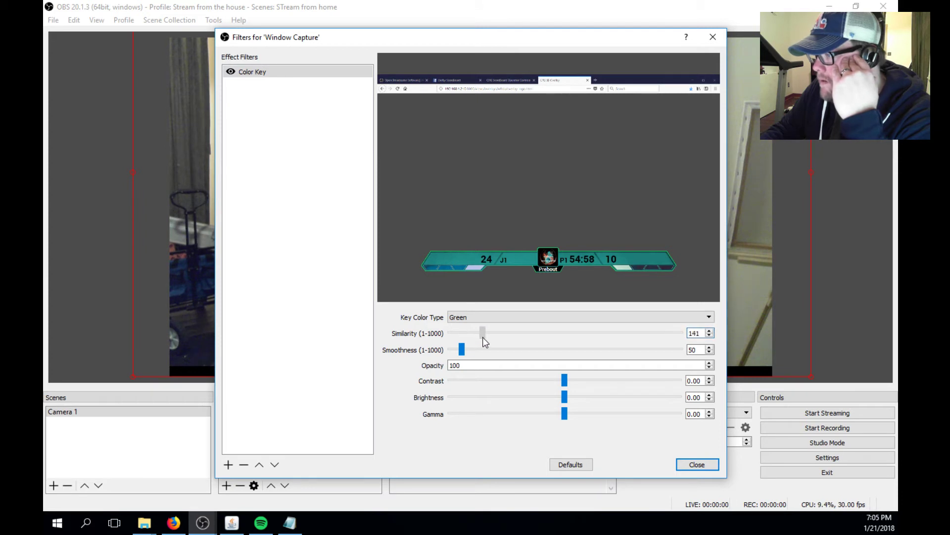
left_click_drag(484, 338, 584, 337)
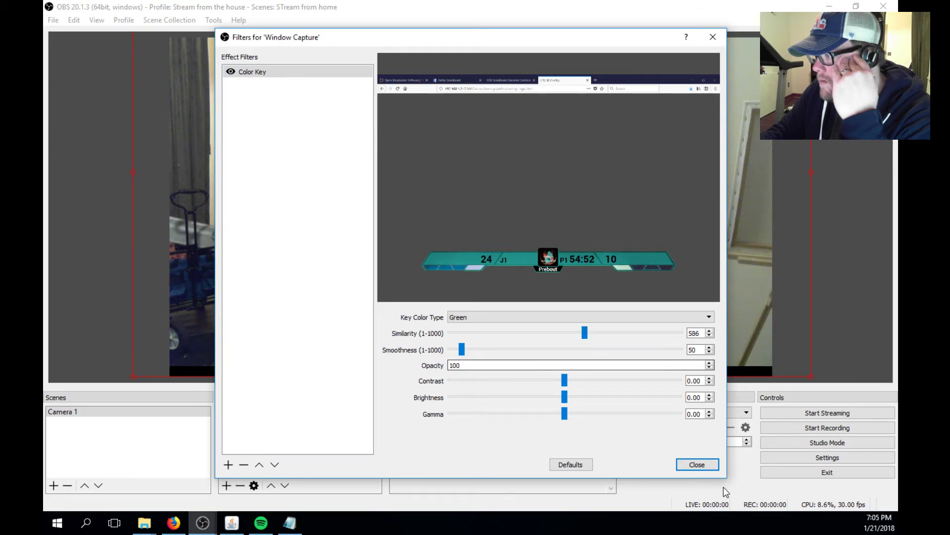
left_click(697, 464)
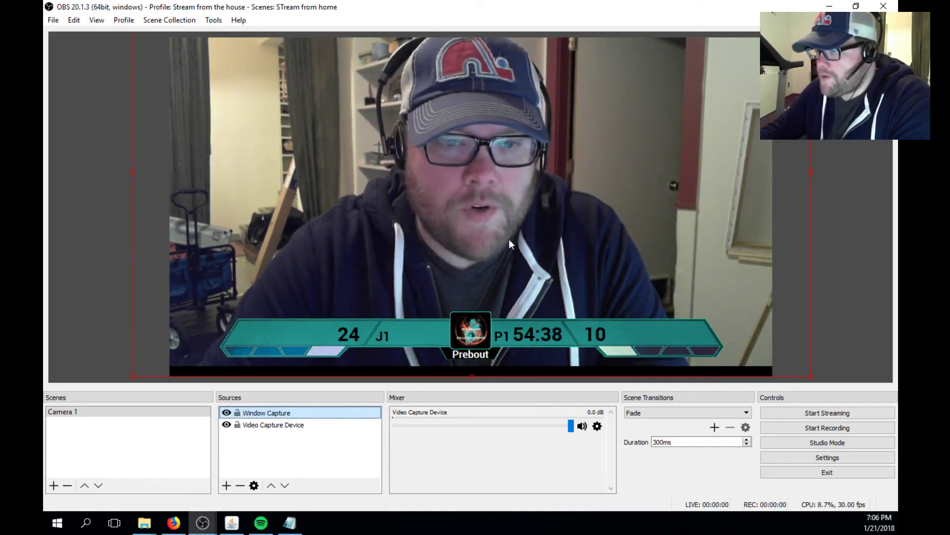
left_click_drag(497, 303, 495, 327)
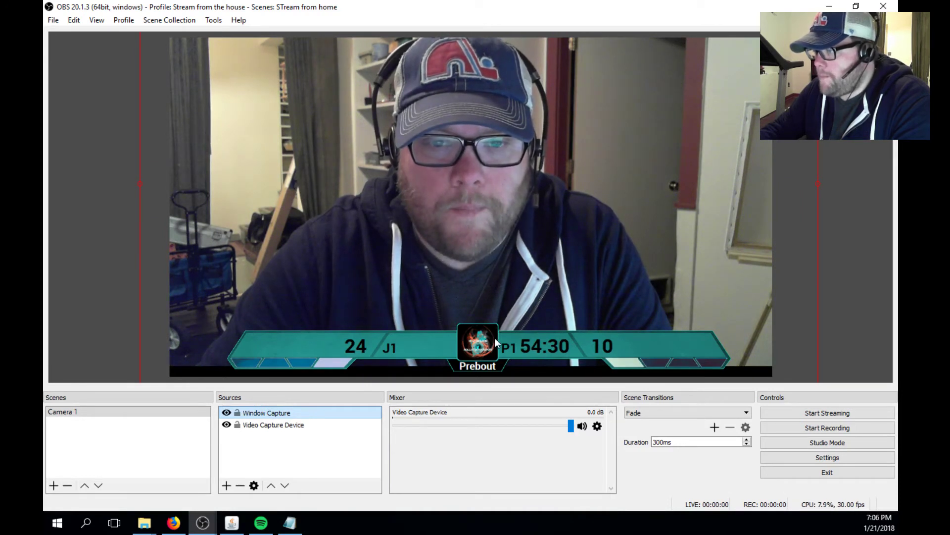
Step: Add a new Text (GDI+) source with its default name to the Camera 1 scene
left_click(241, 443)
right_click(242, 443)
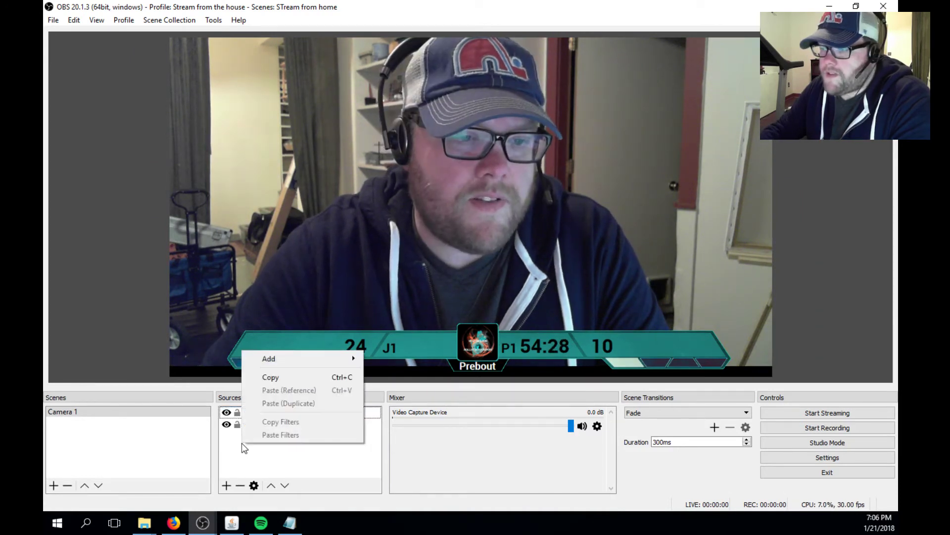
mouse_move(320, 359)
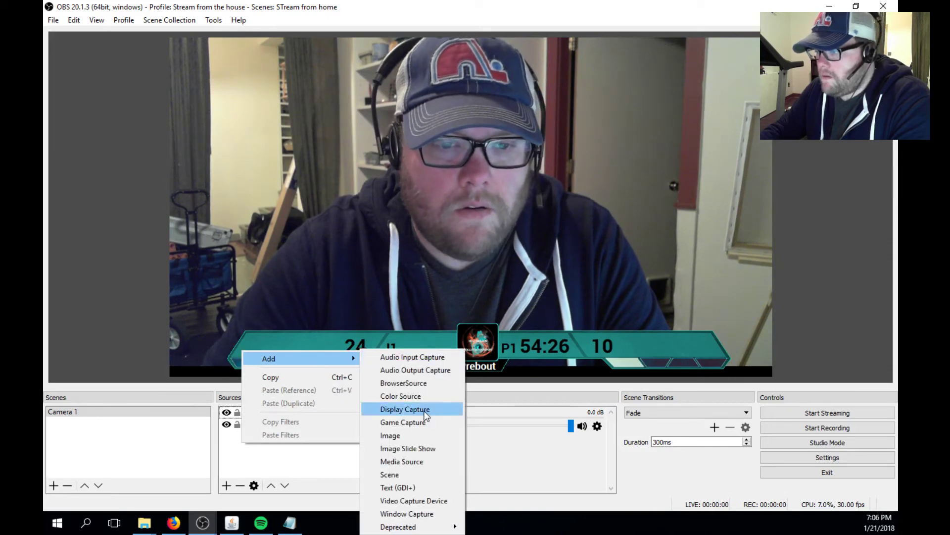
left_click(399, 486)
left_click(498, 342)
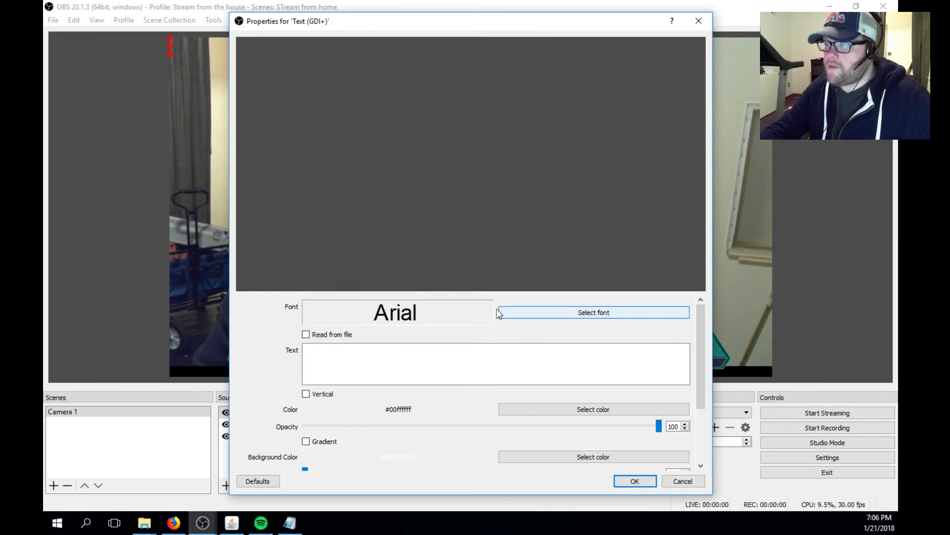
Step: Set the text source's font to Impact at size 48
left_click(566, 313)
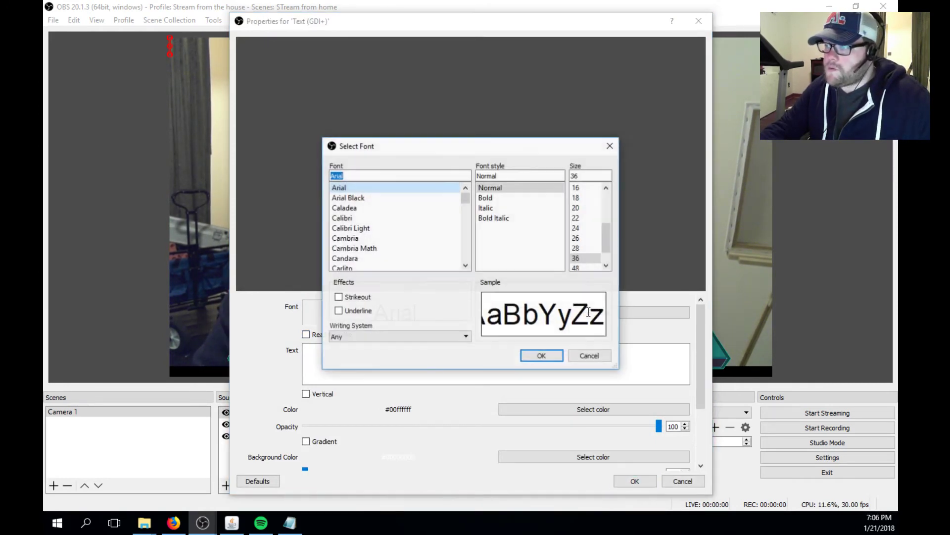
key("i")
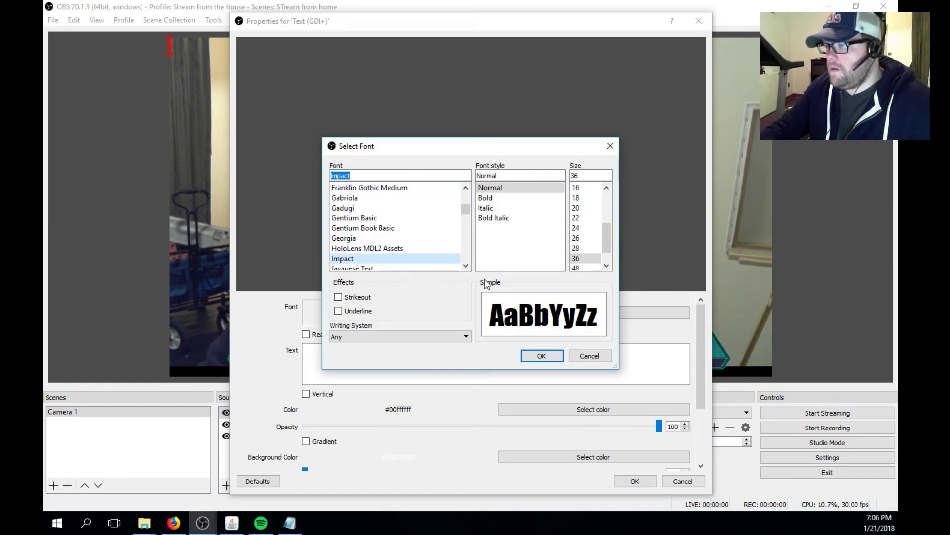
left_click_drag(610, 244, 610, 250)
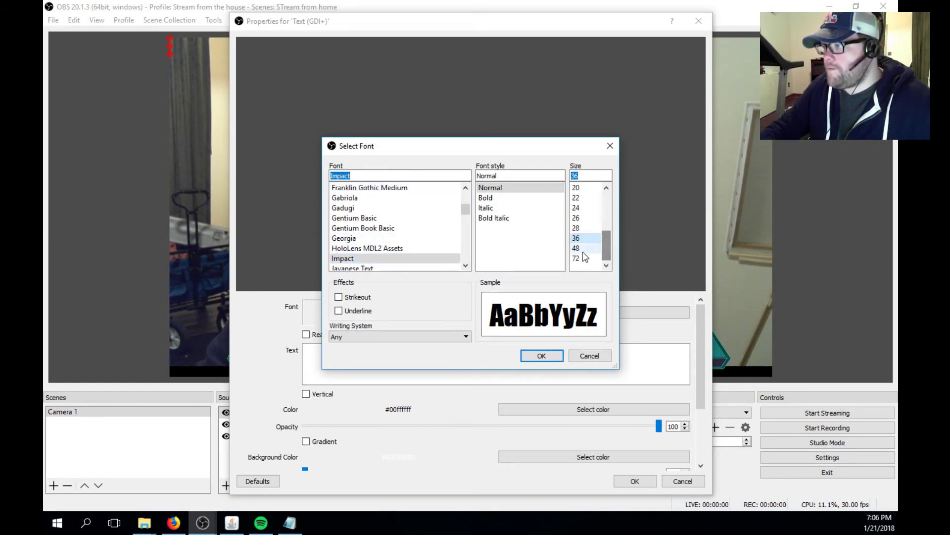
left_click(577, 248)
left_click(554, 358)
Step: Set the text source's content to "TEAM 1" and "TEAM2" separated by a wide run of spaces, and accept the properties
left_click(356, 369)
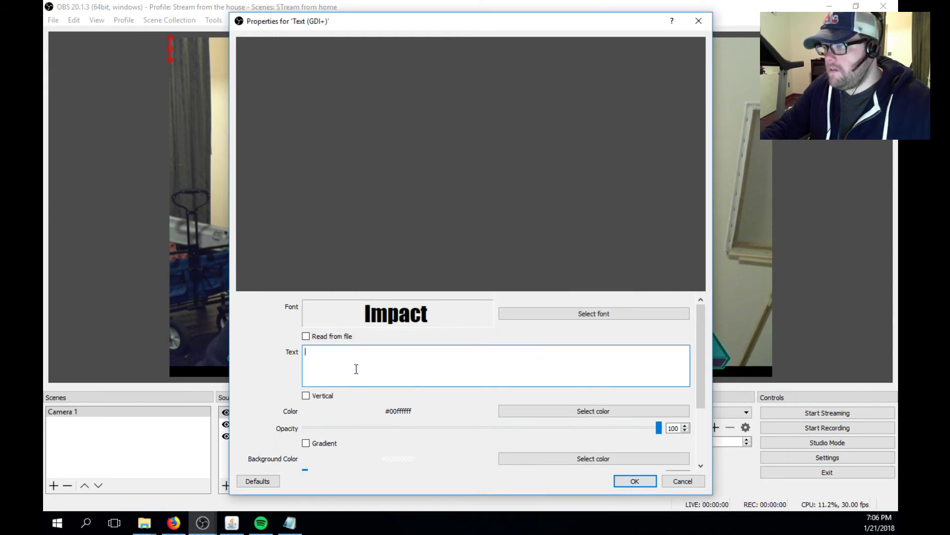
type("TEAM ")
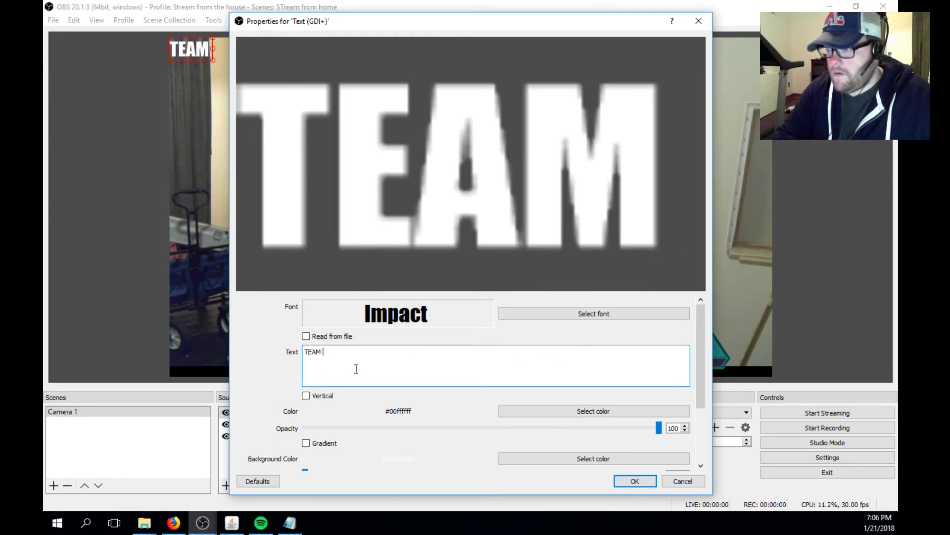
type("1                    ")
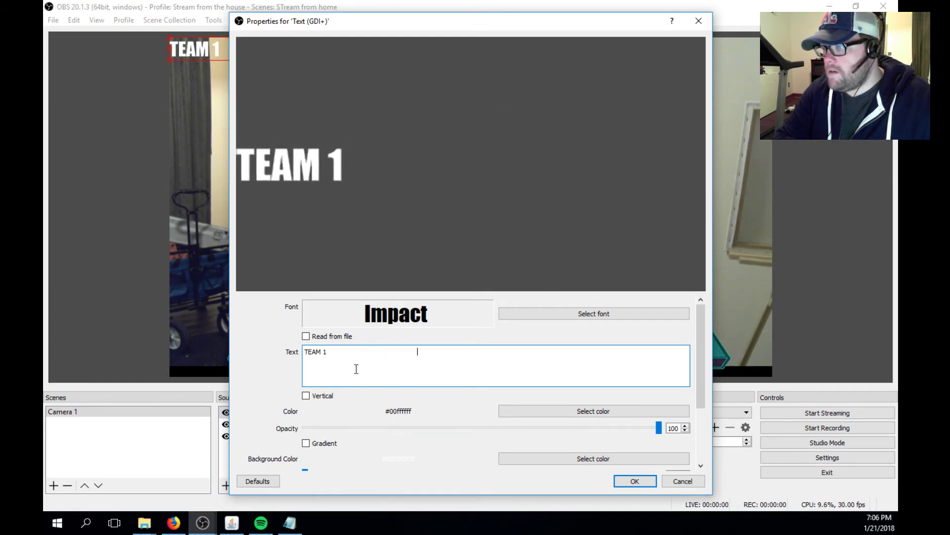
type("                                                      TEAM")
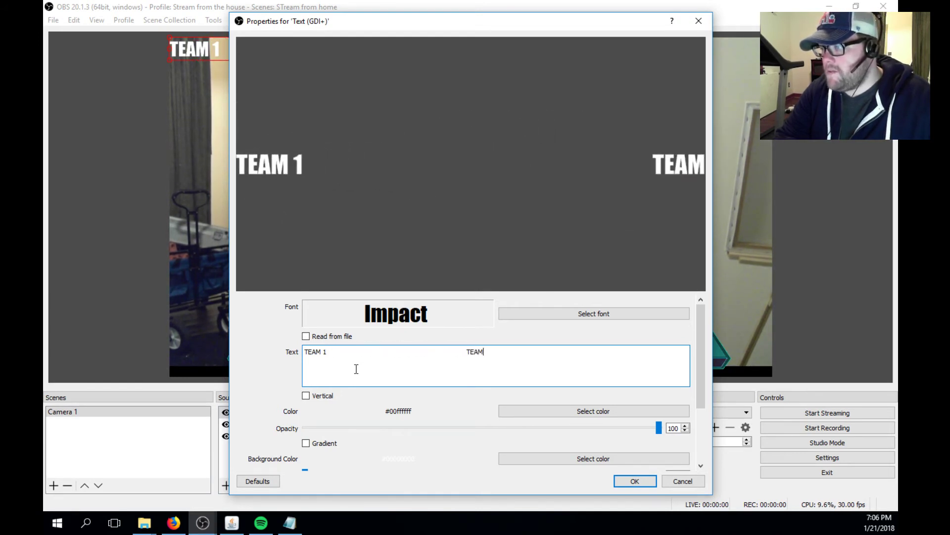
type("@")
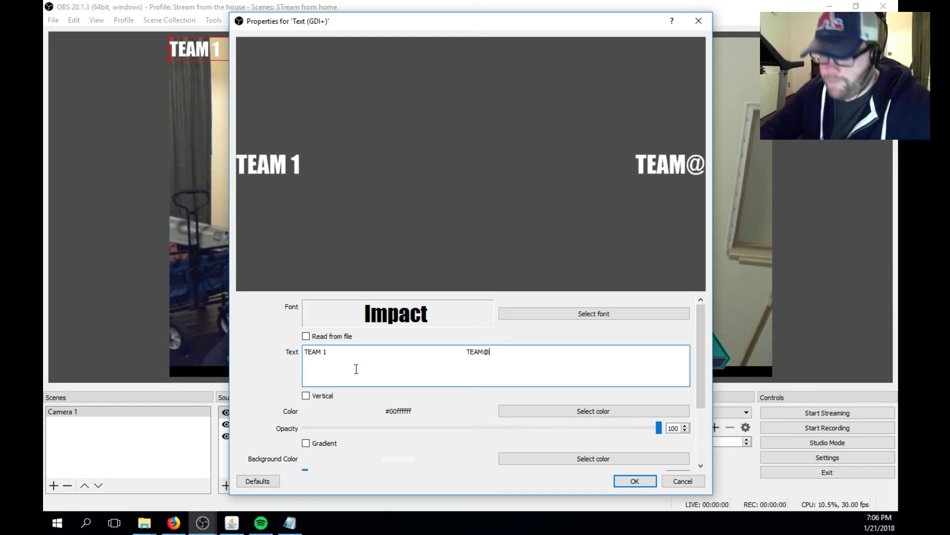
key("BackSpace")
type("2")
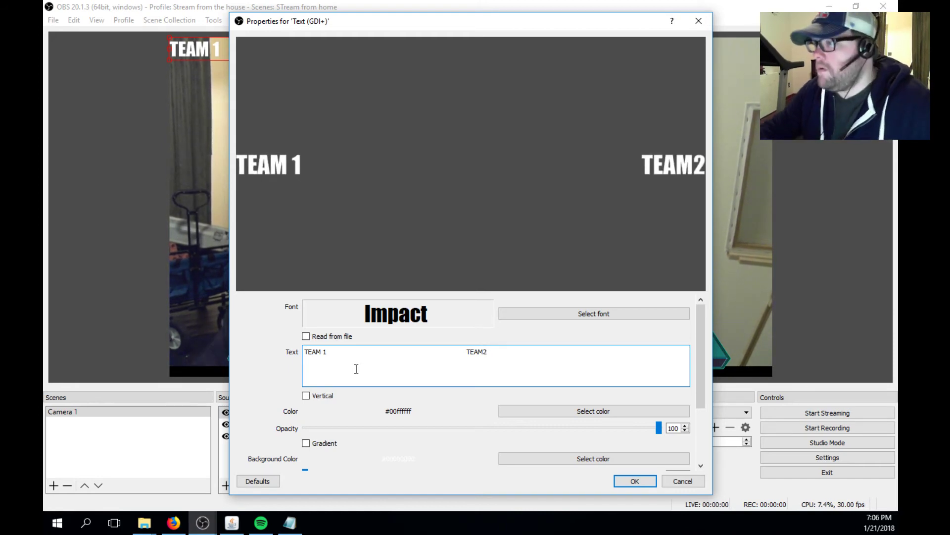
left_click(635, 480)
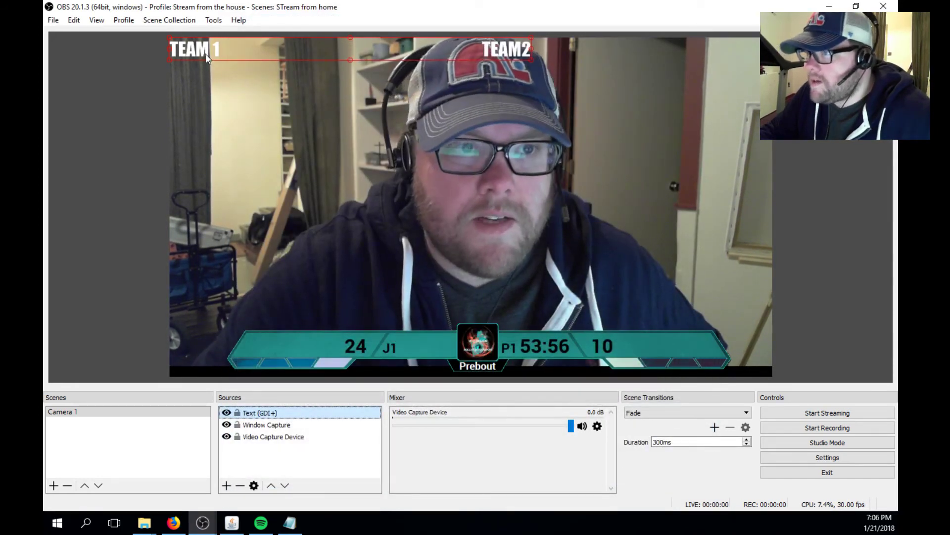
Step: Place the team-name text over the scoreboard bar and widen the gap between TEAM 1 and TEAM2 in its properties
left_click_drag(297, 197, 337, 349)
right_click(336, 350)
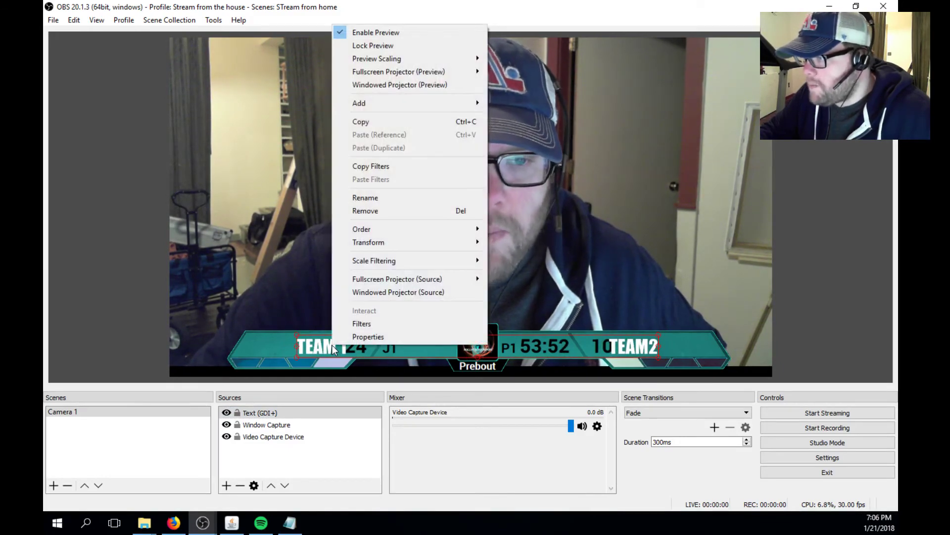
left_click(361, 337)
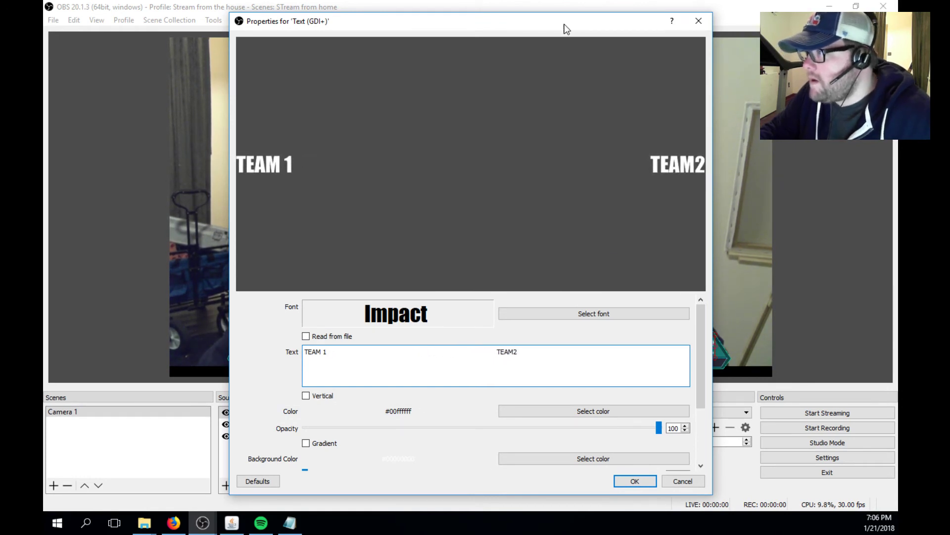
left_click_drag(567, 29, 527, 21)
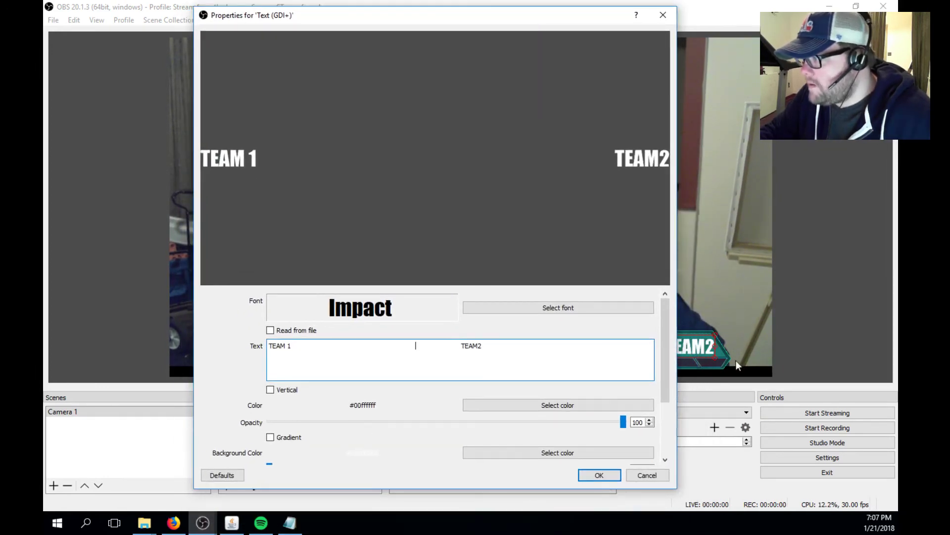
Step: Enable an outline on the team-name text, set the outline color to black and accept the properties
left_click_drag(662, 320, 672, 386)
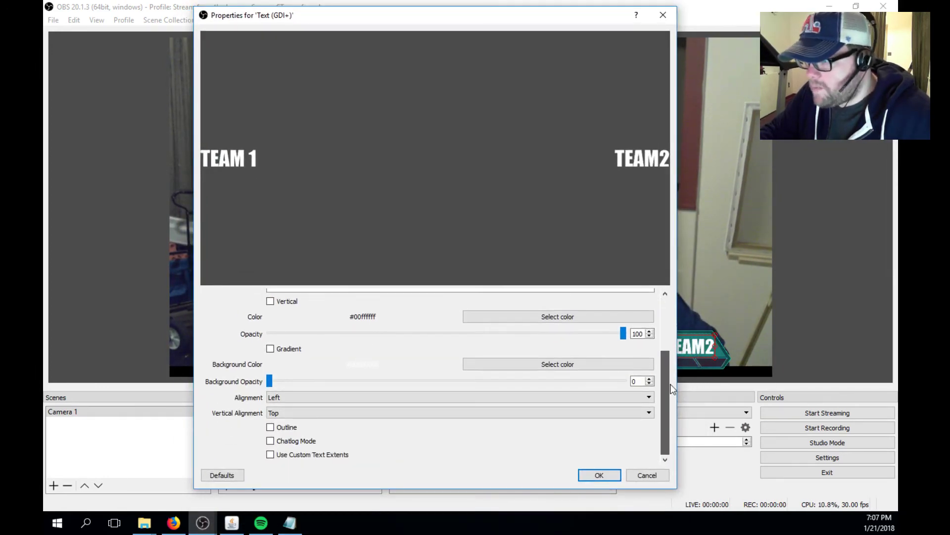
left_click(270, 428)
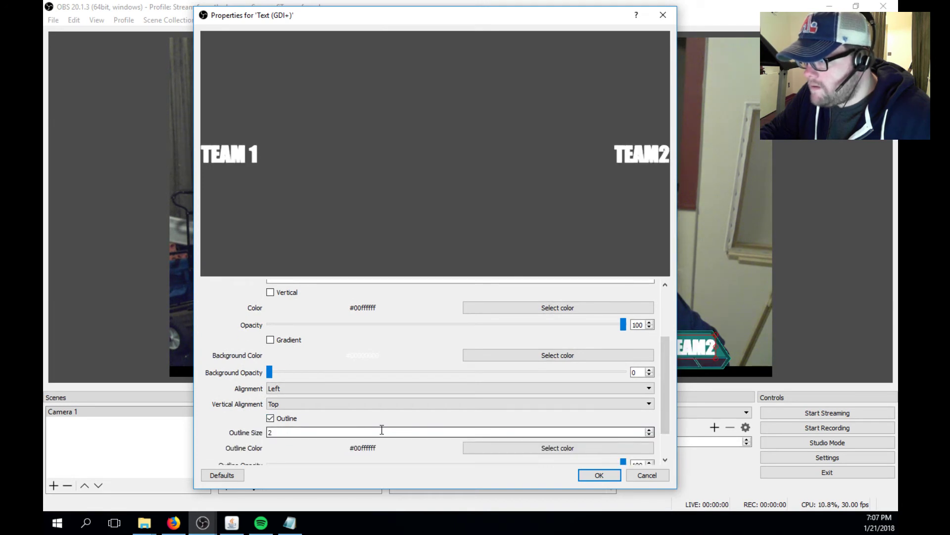
scroll(661, 412, "down", 3)
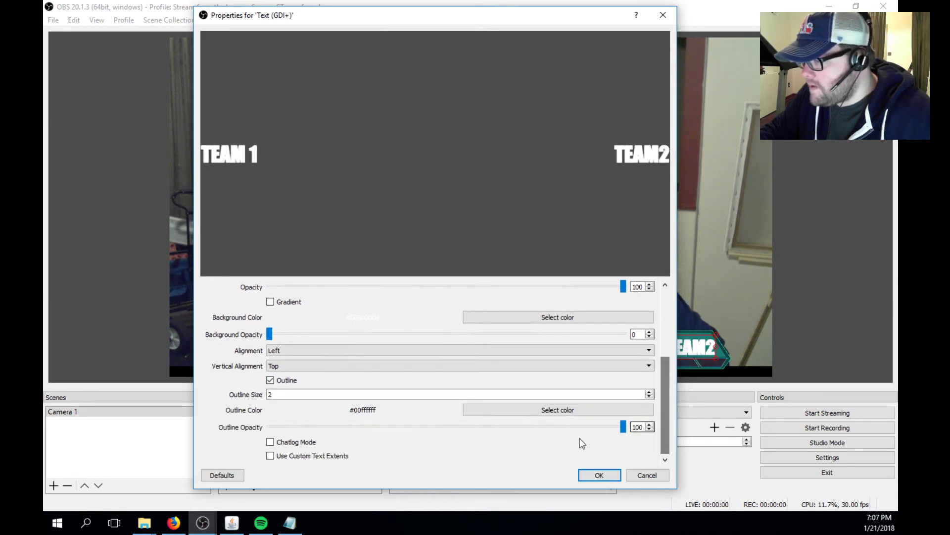
left_click(553, 412)
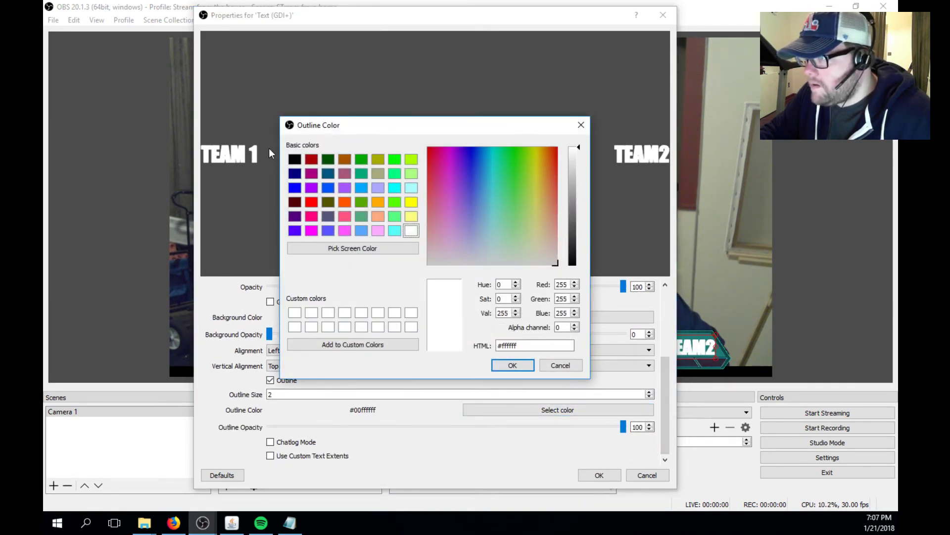
left_click(297, 160)
left_click(525, 368)
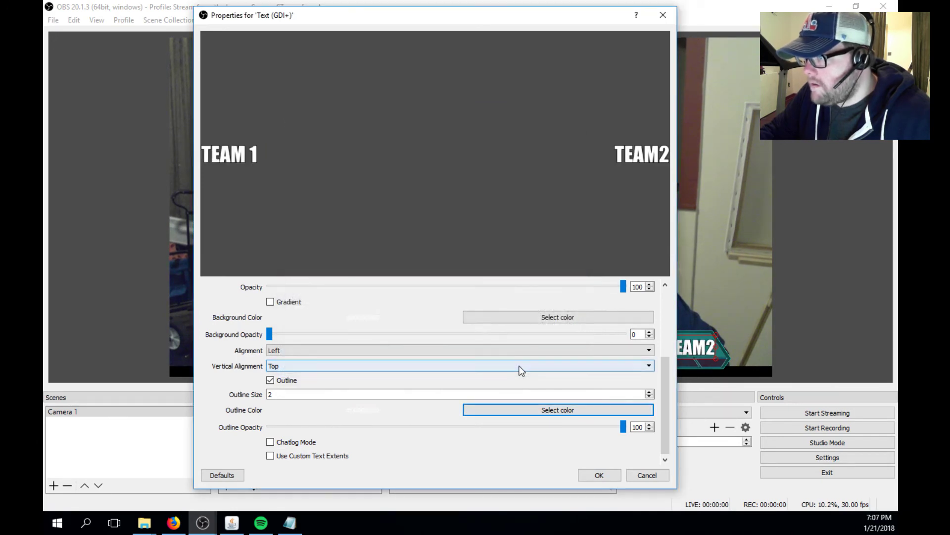
left_click(599, 476)
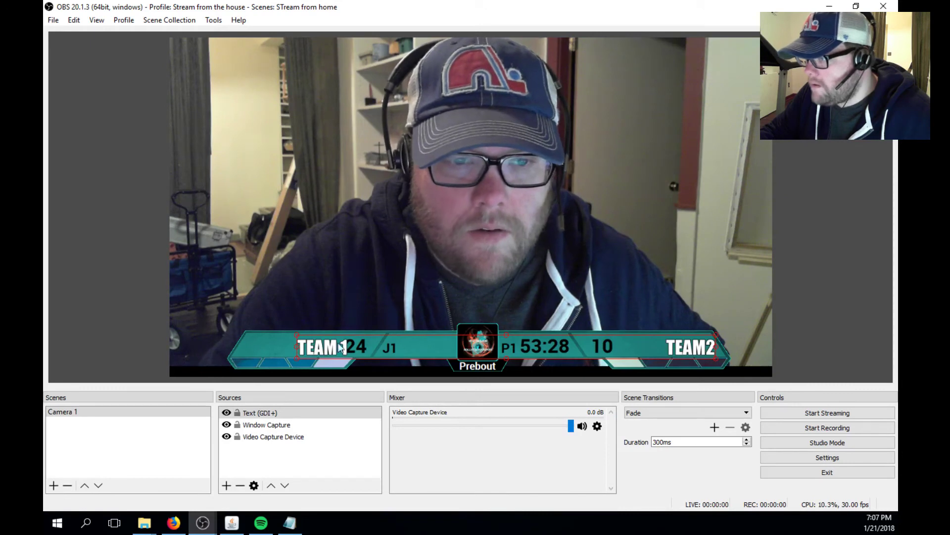
Step: Shift the team-name text slightly left on the scoreboard bar so TEAM 1 and TEAM2 sit outside the scores
left_click_drag(488, 345, 466, 343)
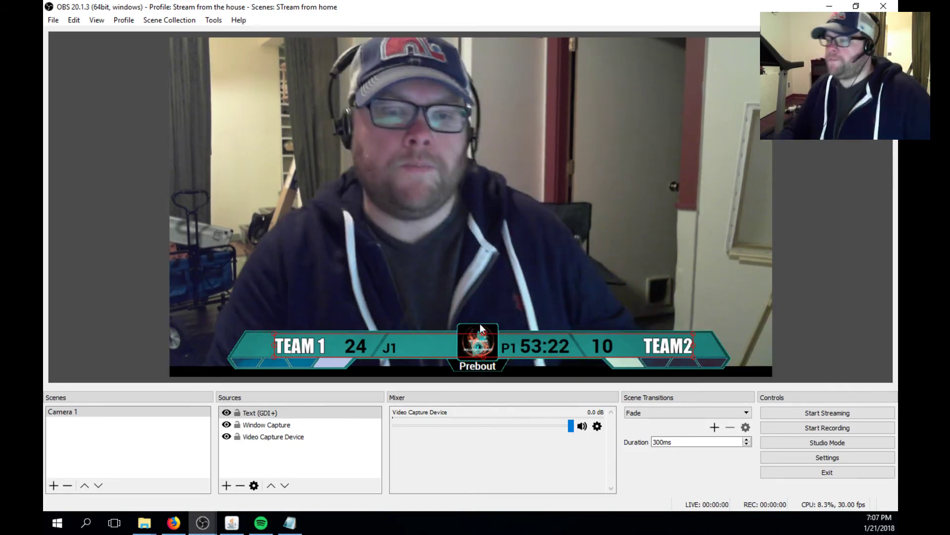
left_click(365, 436)
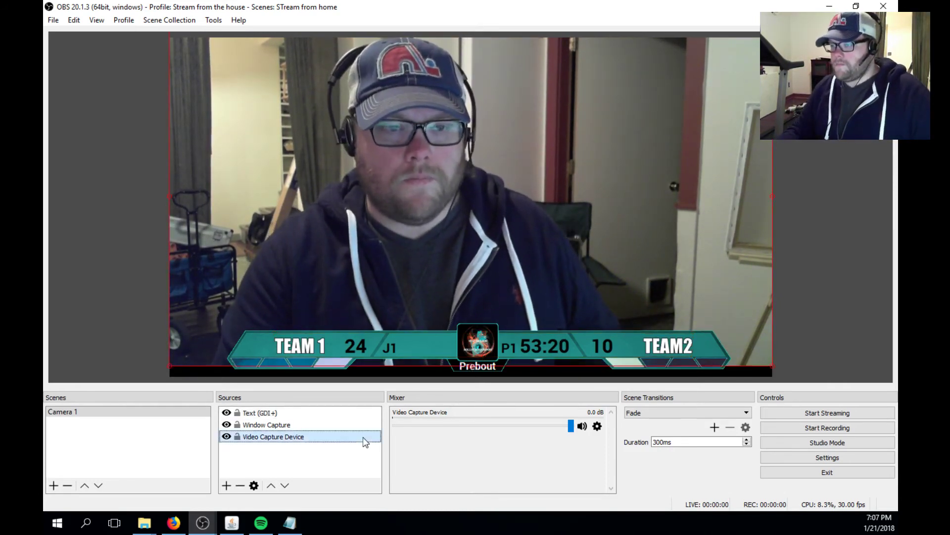
left_click(569, 347)
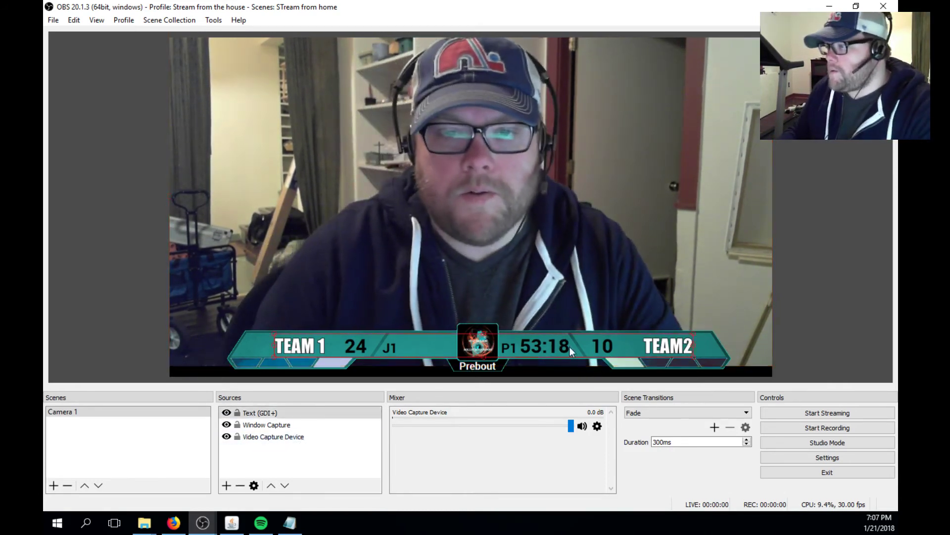
left_click_drag(443, 349, 440, 348)
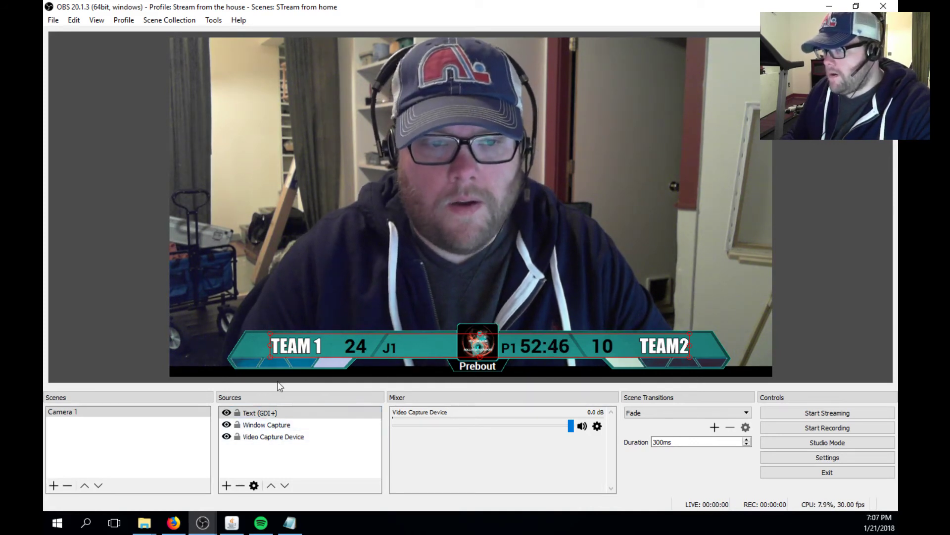
right_click(319, 169)
left_click(366, 191)
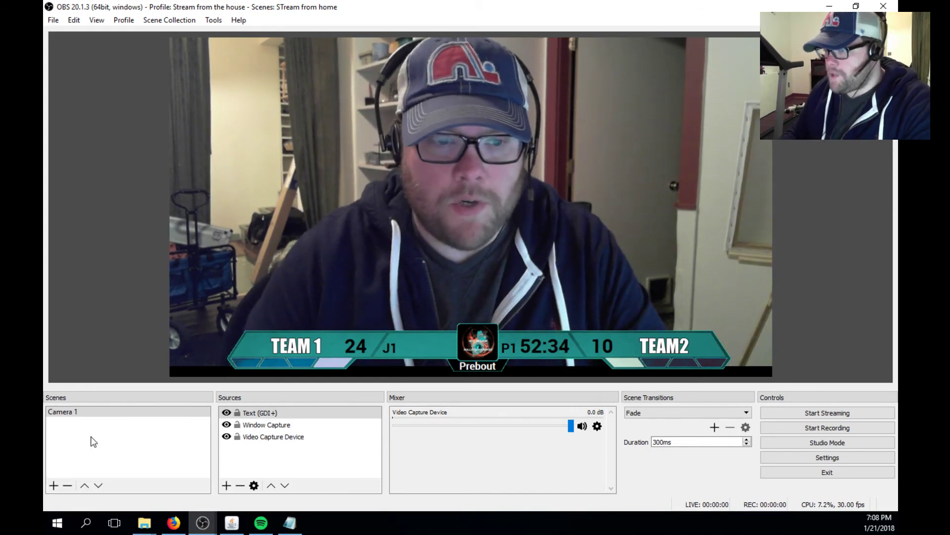
Step: Add a new scene with its default name below Camera 1
left_click(59, 427)
right_click(75, 430)
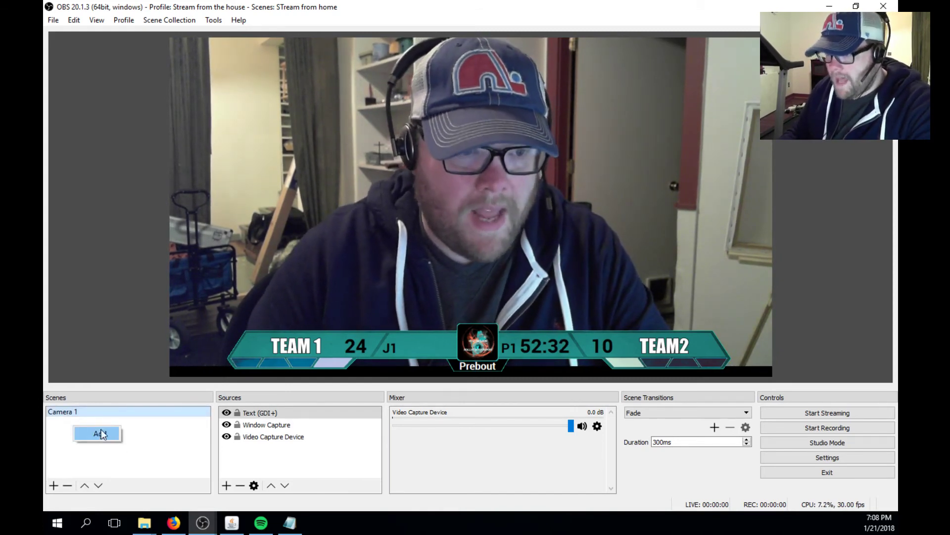
left_click(97, 433)
left_click(446, 279)
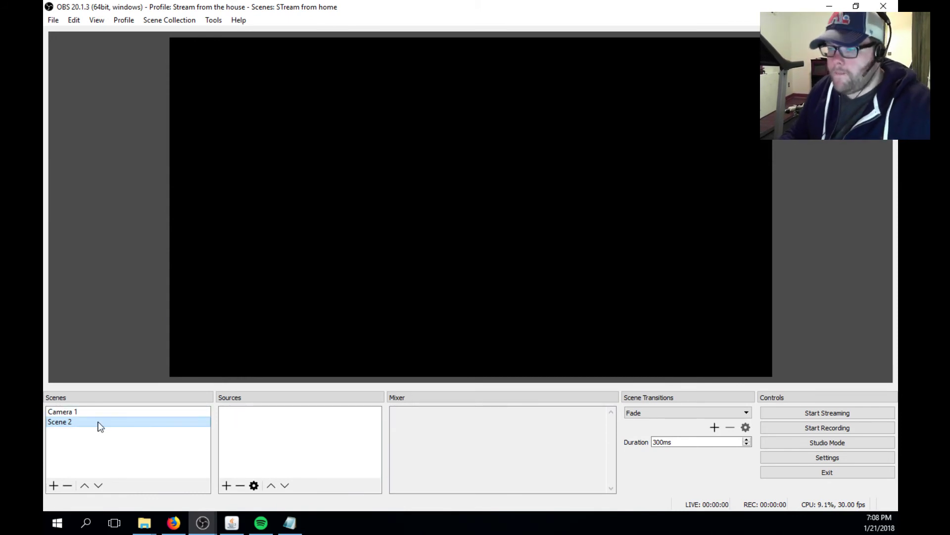
Step: Rename the new scene as Camera 2
right_click(98, 421)
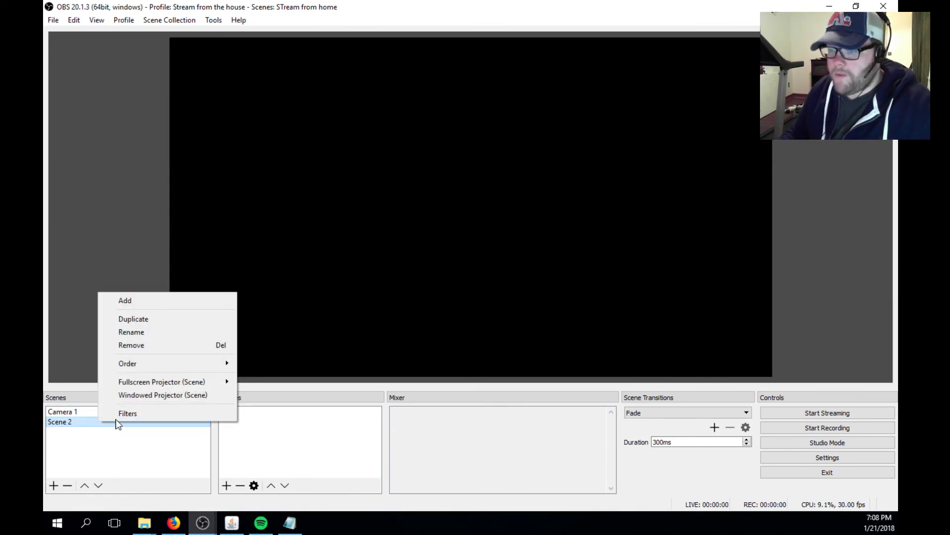
left_click(168, 333)
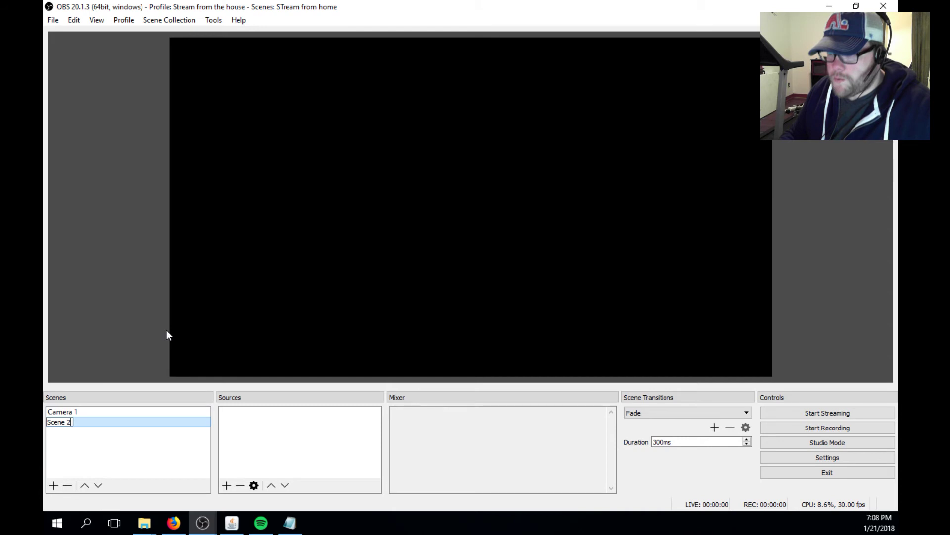
key("BackSpace")
key("BackSpace")
key("BackSpace")
key("BackSpace")
key("BackSpace")
key("BackSpace")
key("BackSpace")
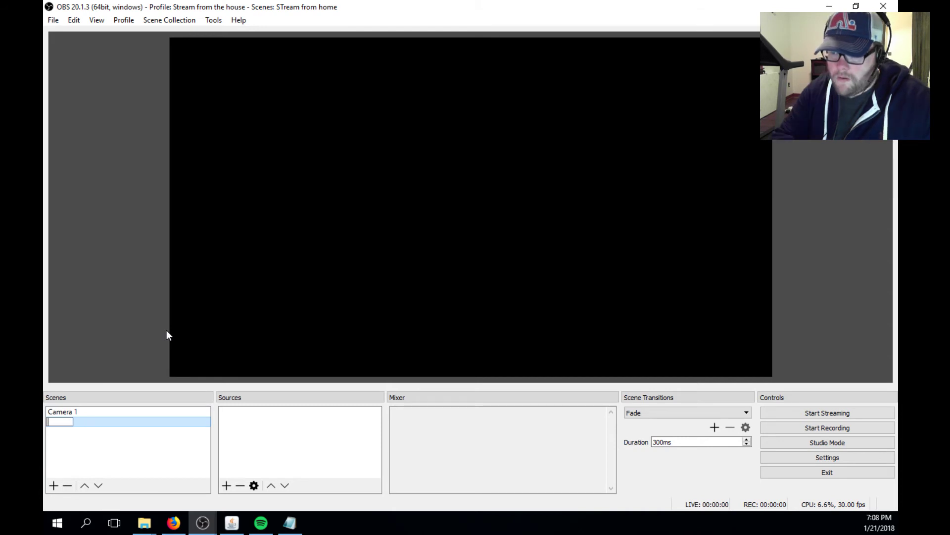
type("Camera 2")
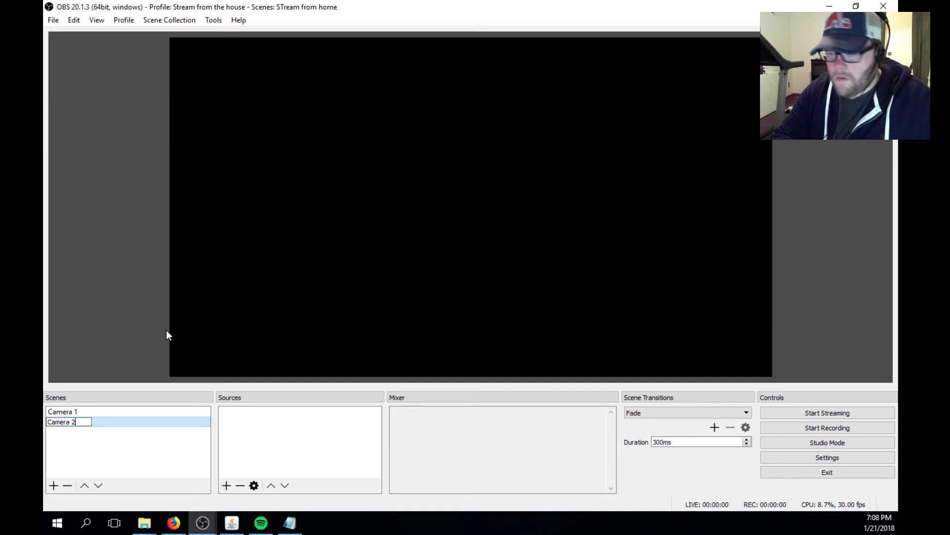
key("Return")
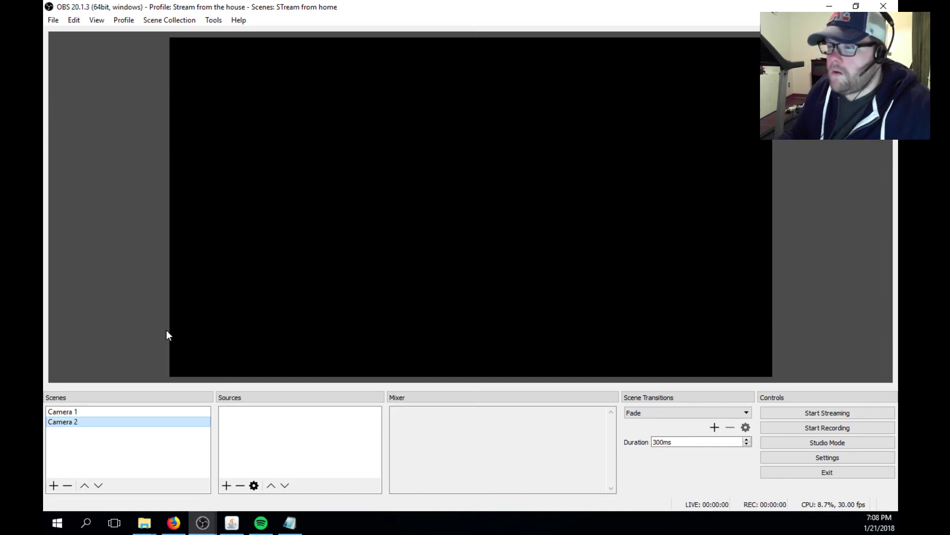
Step: Create a new Video Capture Device source with its default name in the Camera 2 scene
right_click(257, 429)
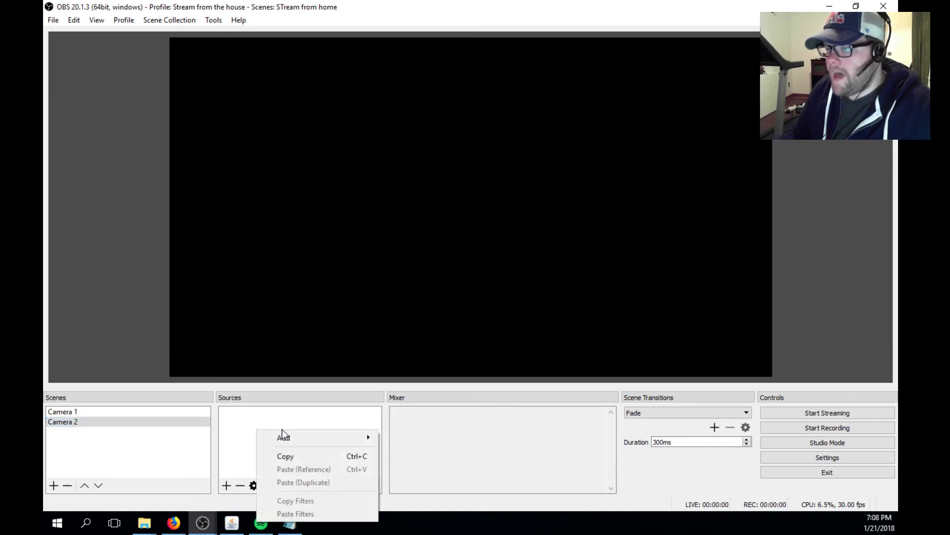
mouse_move(293, 439)
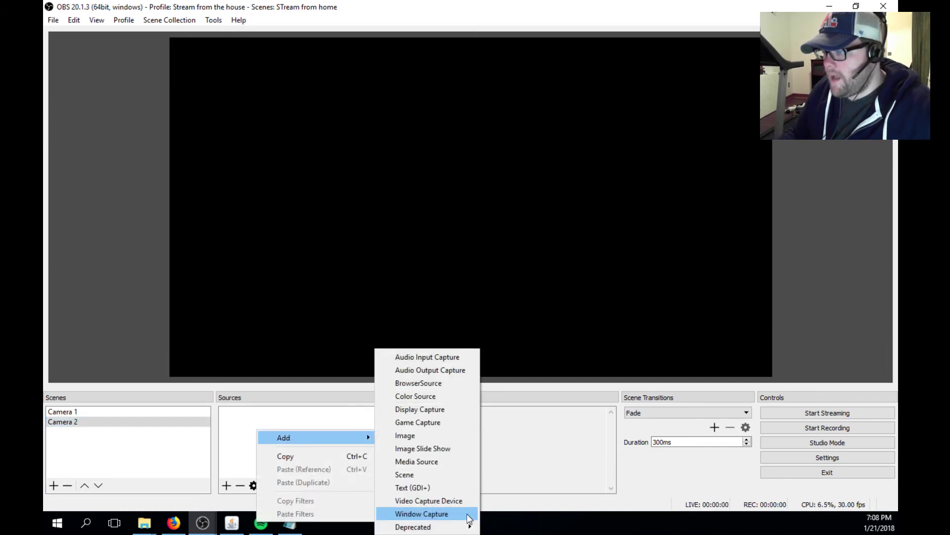
left_click(429, 501)
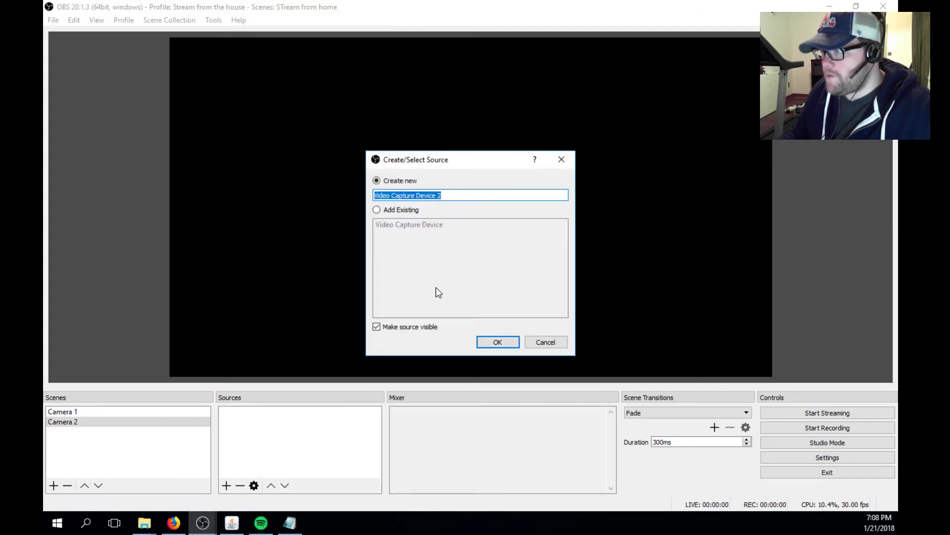
left_click(496, 343)
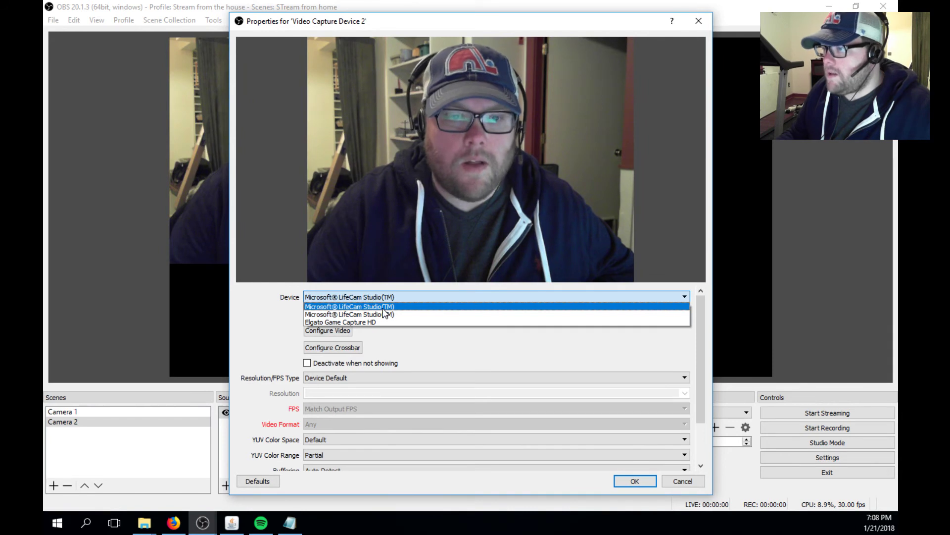
Step: Choose a Microsoft LifeCam Studio(TM) as the new source's capture device and accept its properties
left_click(382, 317)
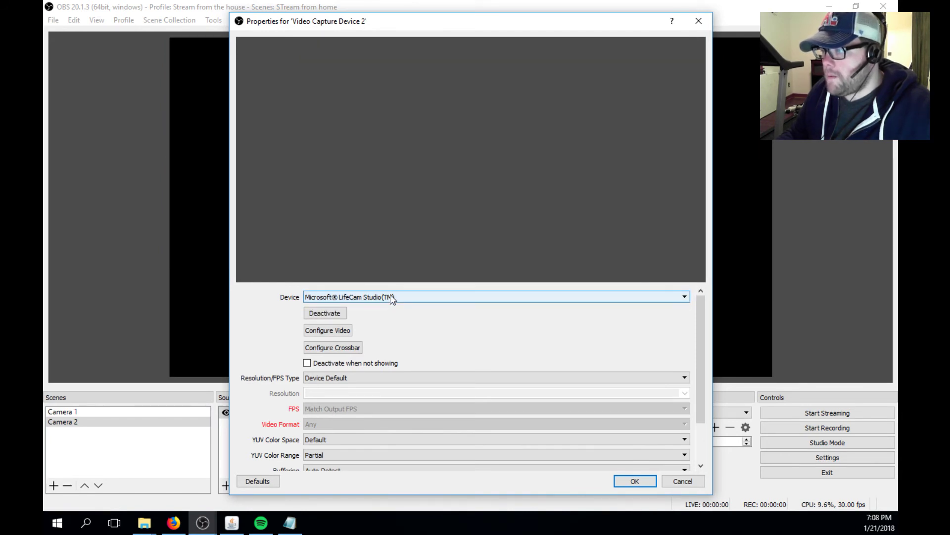
left_click(390, 295)
left_click(393, 315)
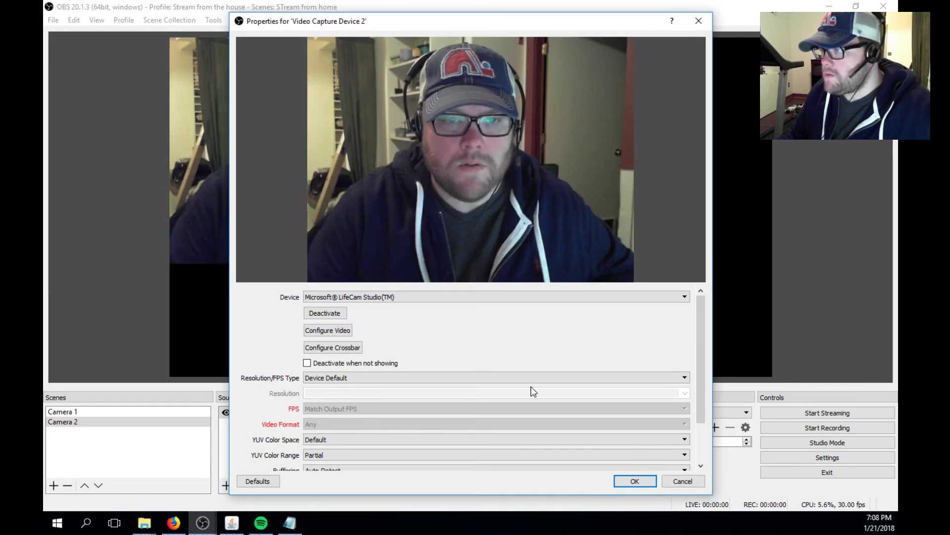
left_click(632, 482)
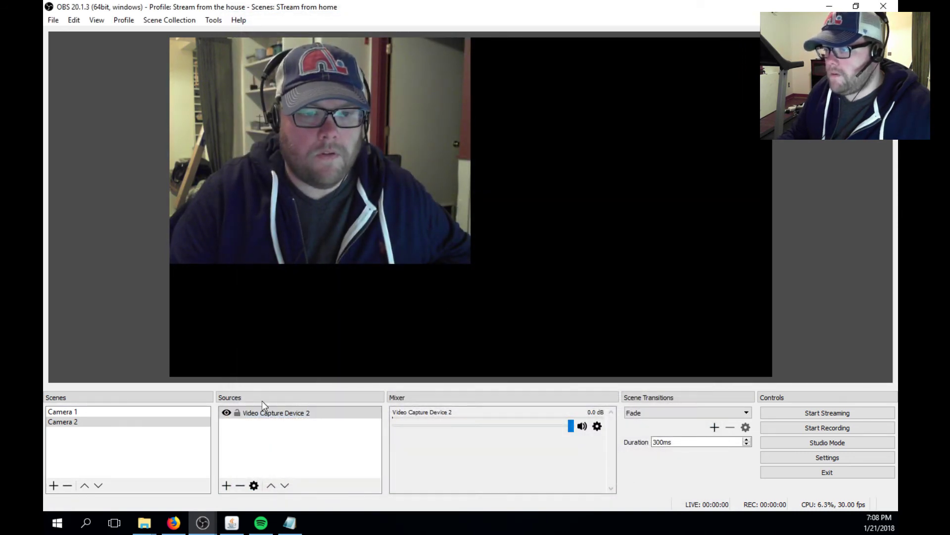
Step: Set the Camera 2 video capture source's resolution type to Custom with a resolution of 1920x1080
right_click(270, 416)
left_click(310, 404)
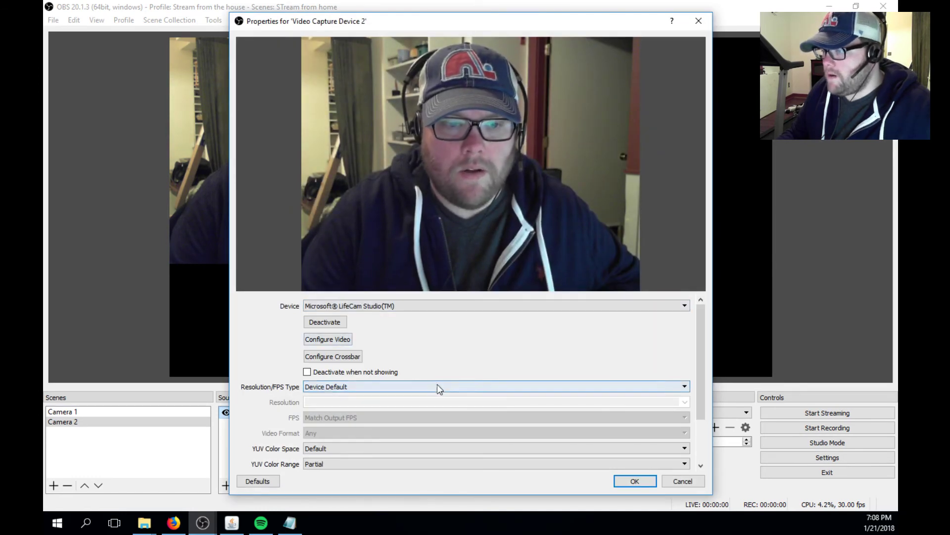
left_click_drag(702, 334, 702, 370)
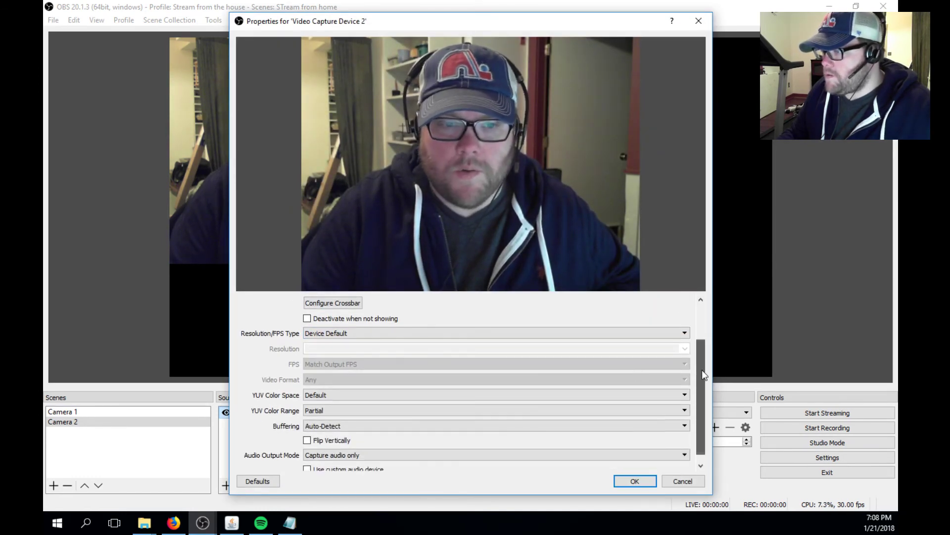
left_click(348, 334)
left_click(327, 350)
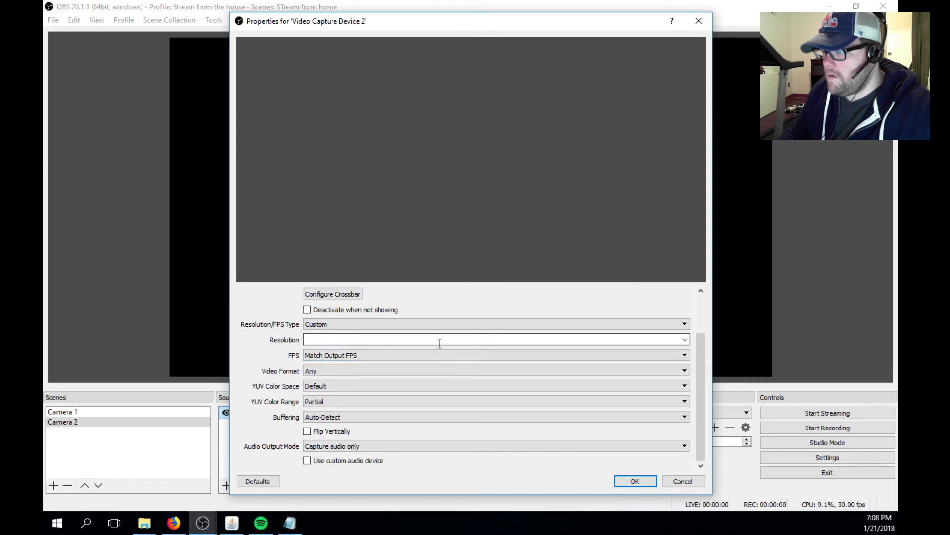
left_click(685, 340)
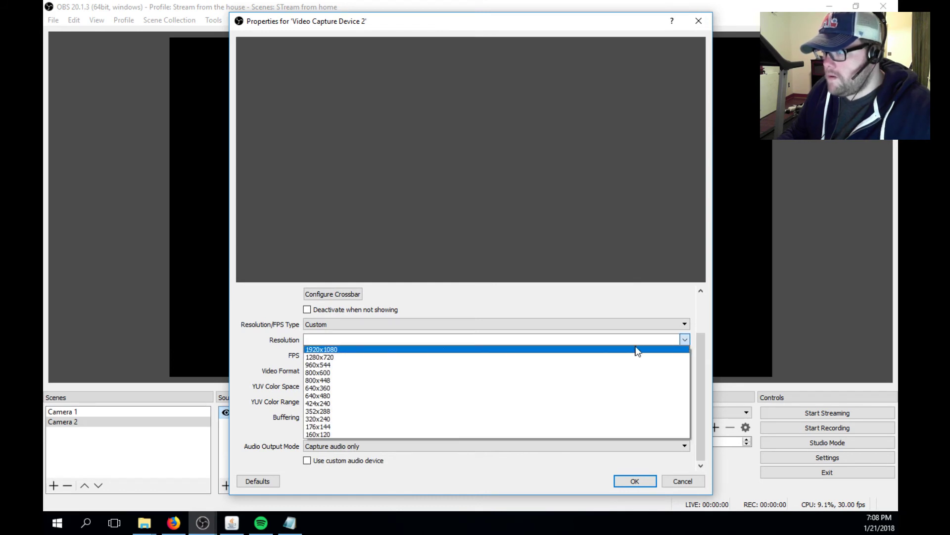
left_click(349, 350)
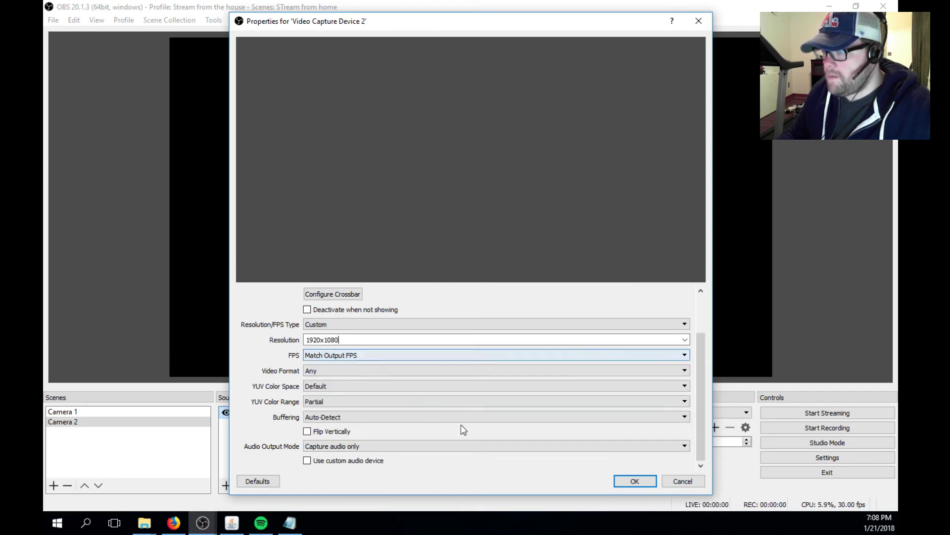
left_click(635, 481)
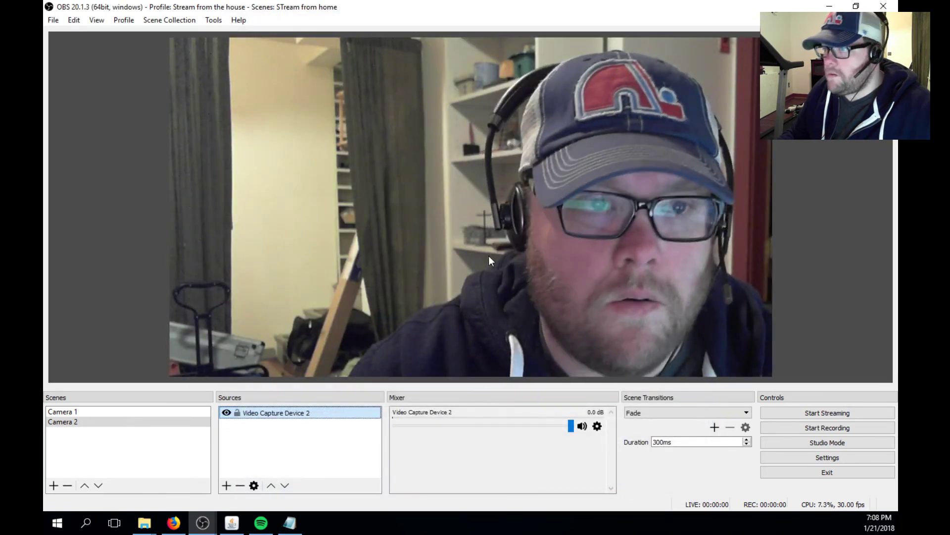
Step: Change the Video Capture Device 2 source's custom resolution to 1280x720
right_click(322, 195)
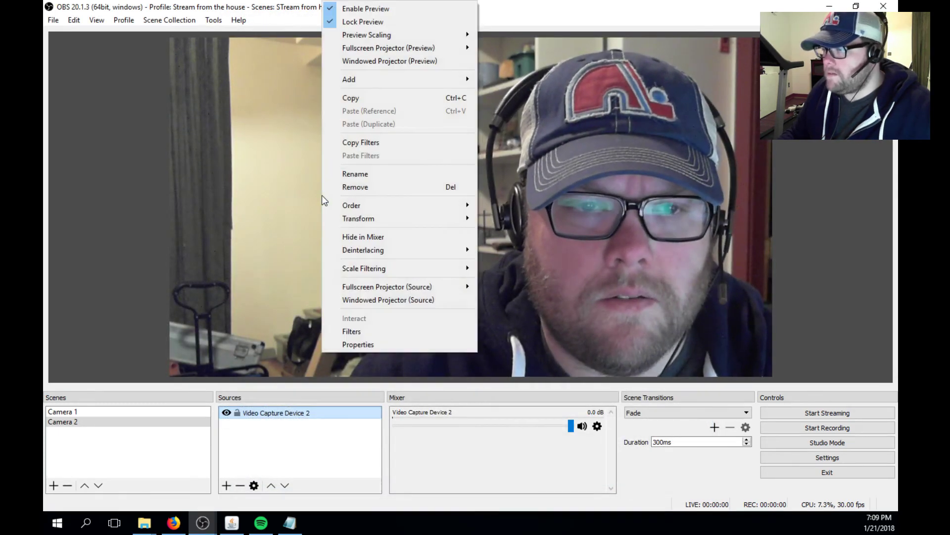
left_click(372, 344)
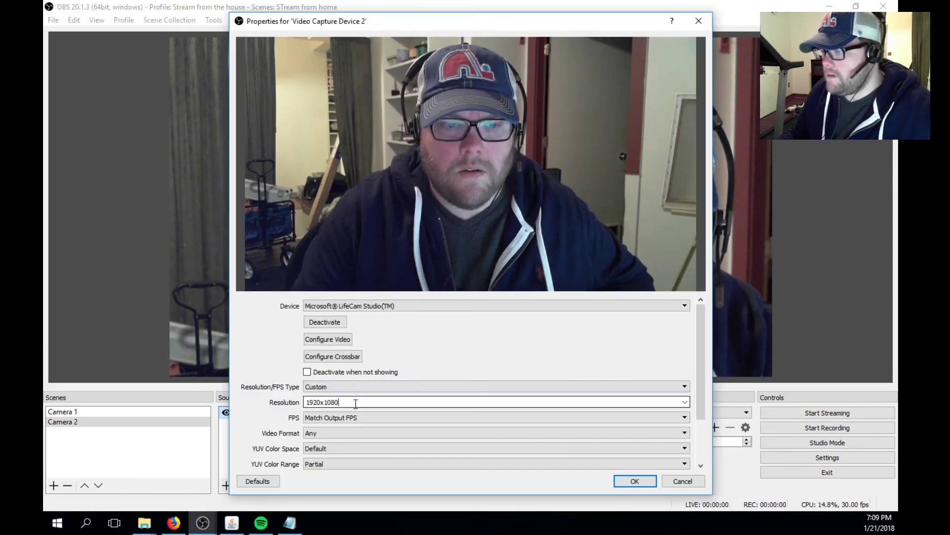
left_click(685, 403)
left_click(327, 419)
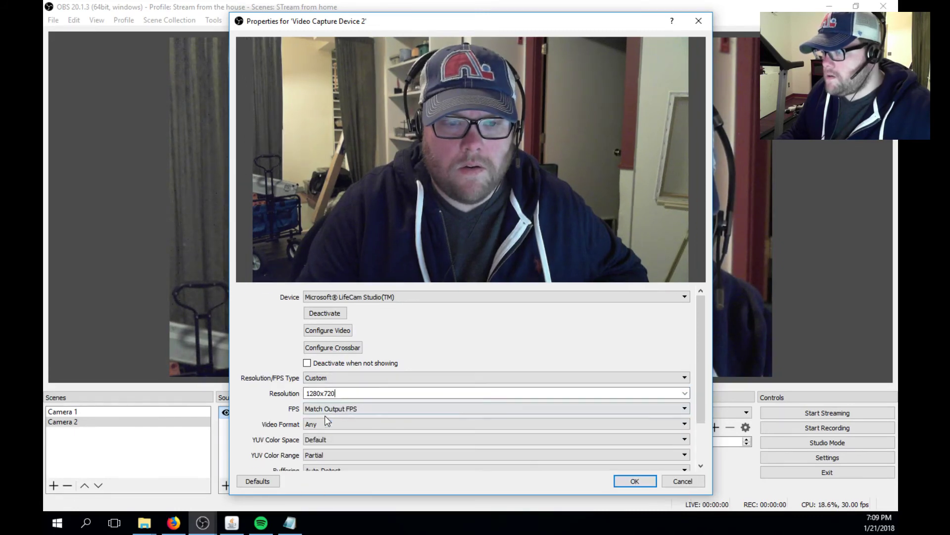
left_click(632, 481)
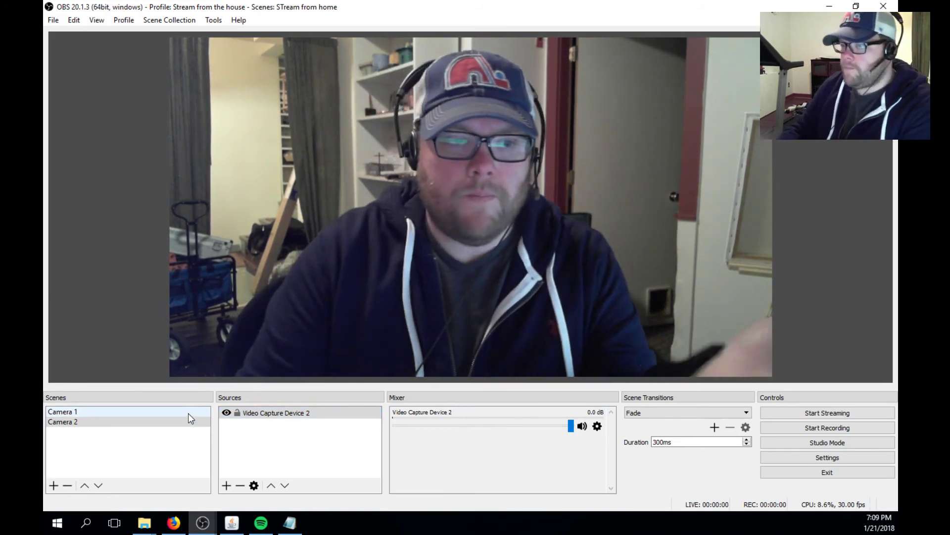
Step: Switch between the Camera 1 and Camera 2 scenes to compare their output, ending on Camera 1
left_click(188, 412)
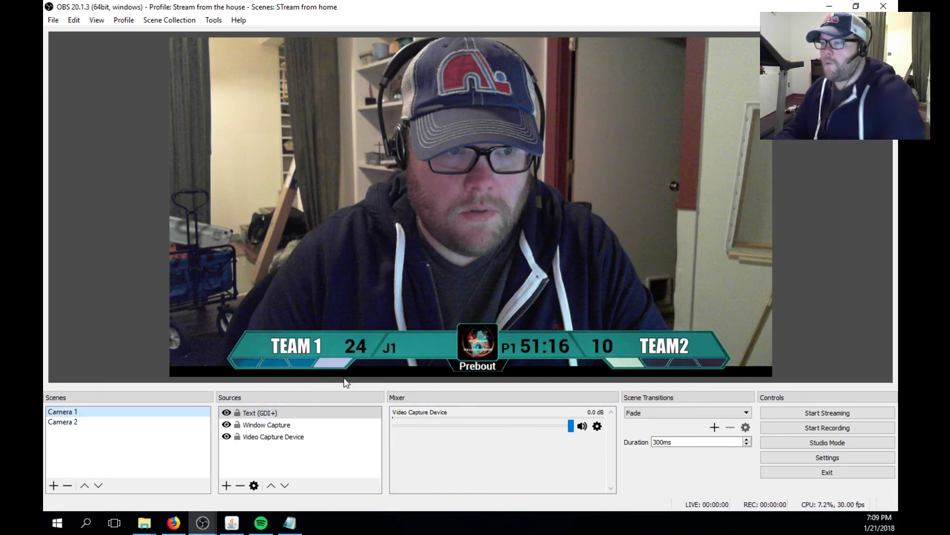
left_click(132, 423)
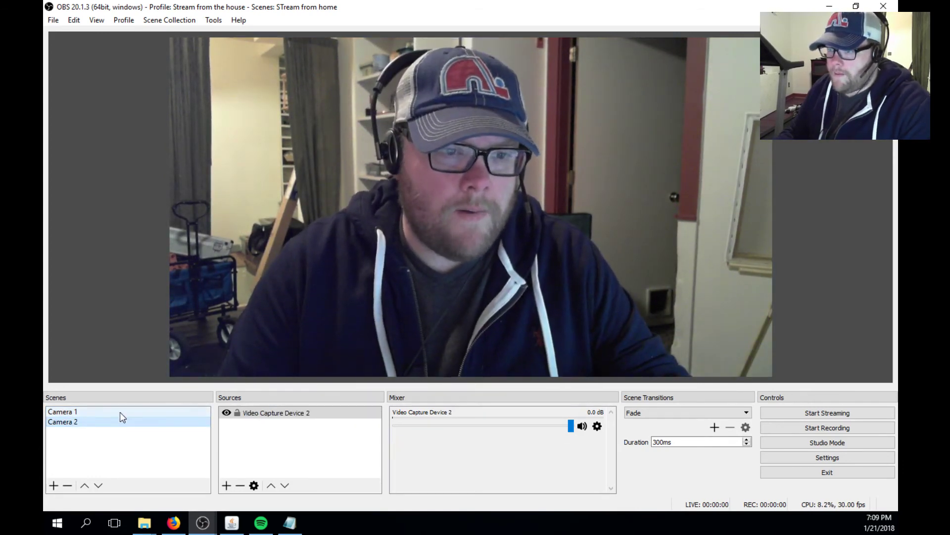
left_click(120, 413)
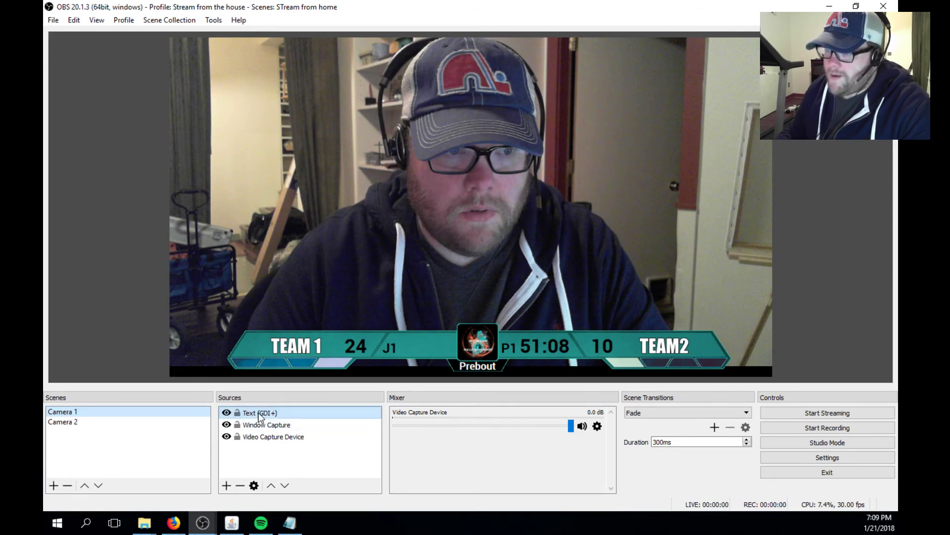
right_click(260, 414)
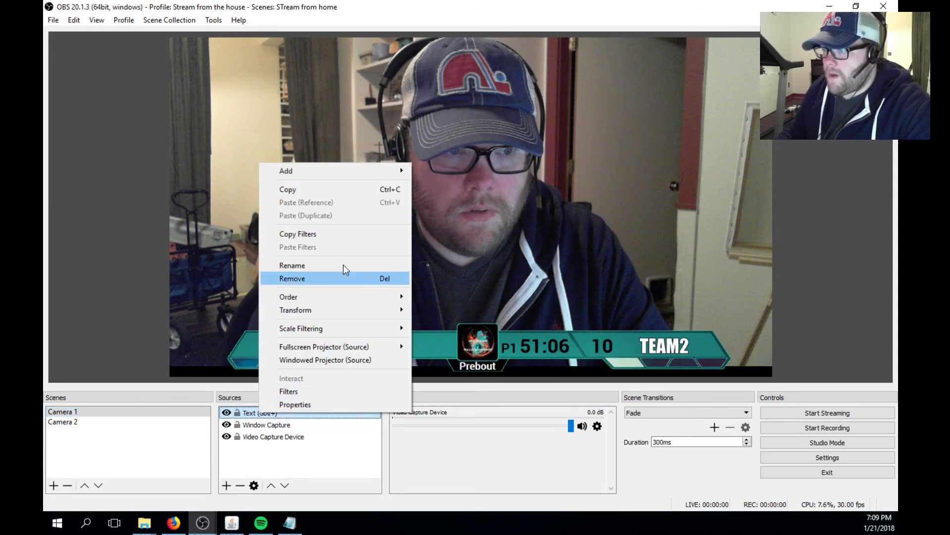
left_click(321, 236)
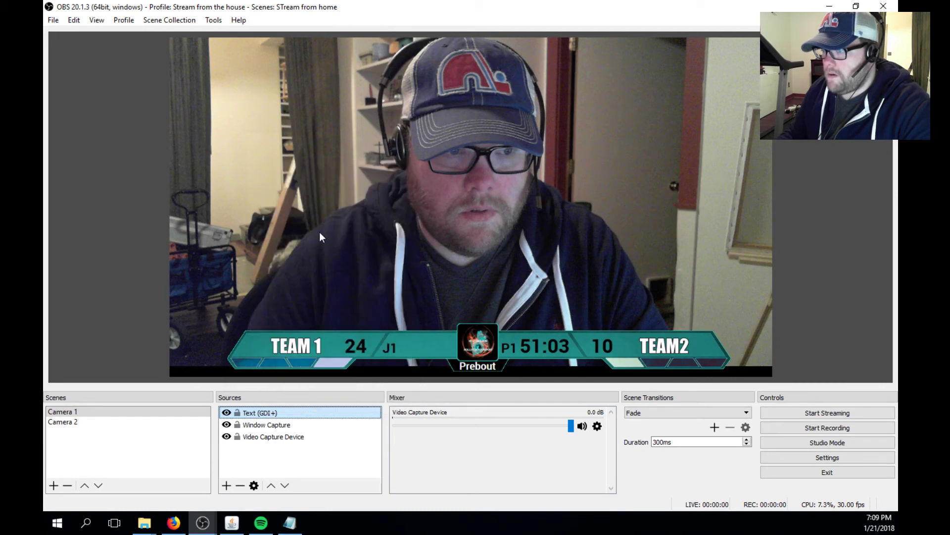
left_click(89, 422)
right_click(250, 441)
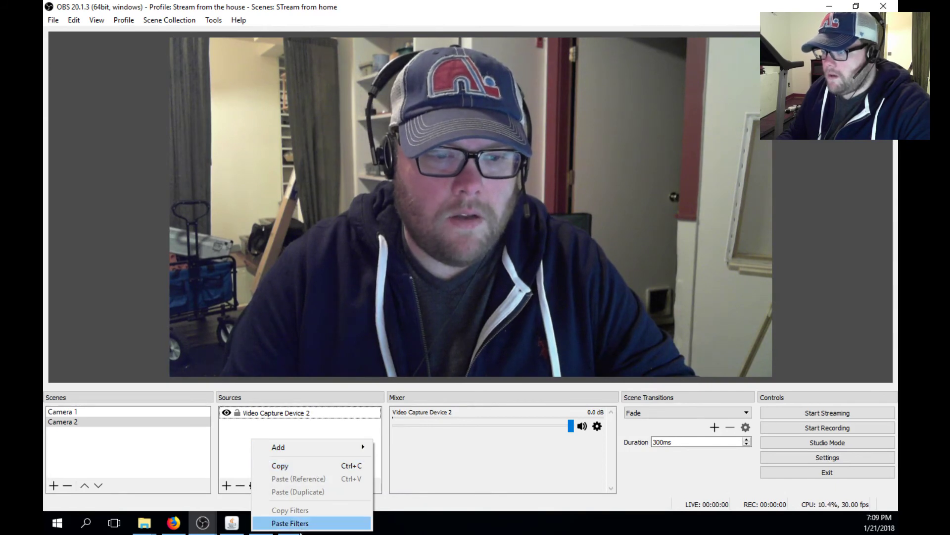
left_click(250, 430)
Step: Copy the Text (GDI+) source from the Camera 1 scene and paste it as a reference into Camera 2
left_click(102, 411)
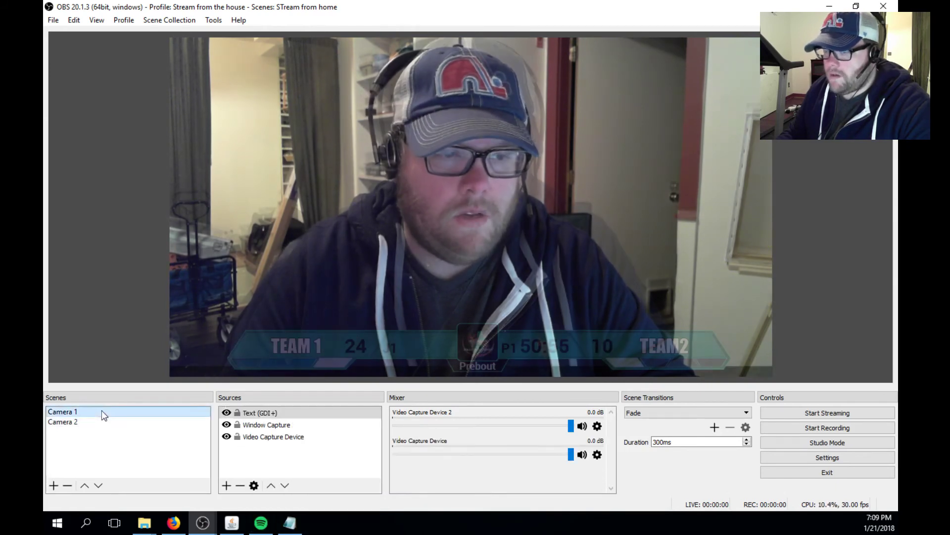
right_click(266, 415)
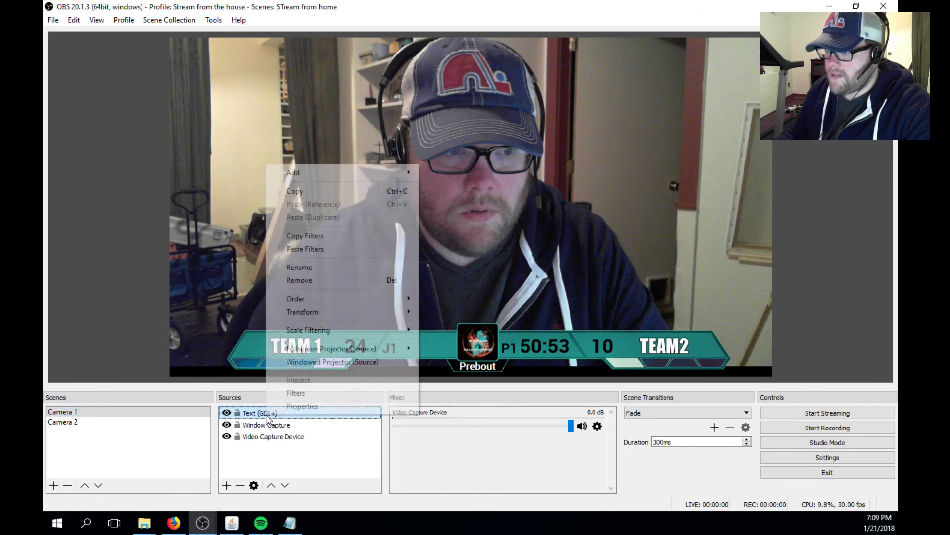
left_click(316, 193)
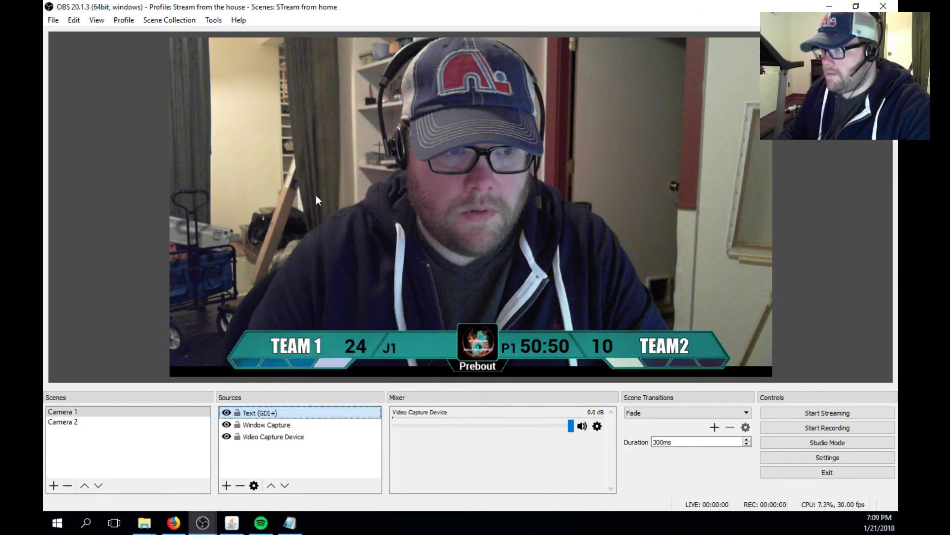
left_click(125, 422)
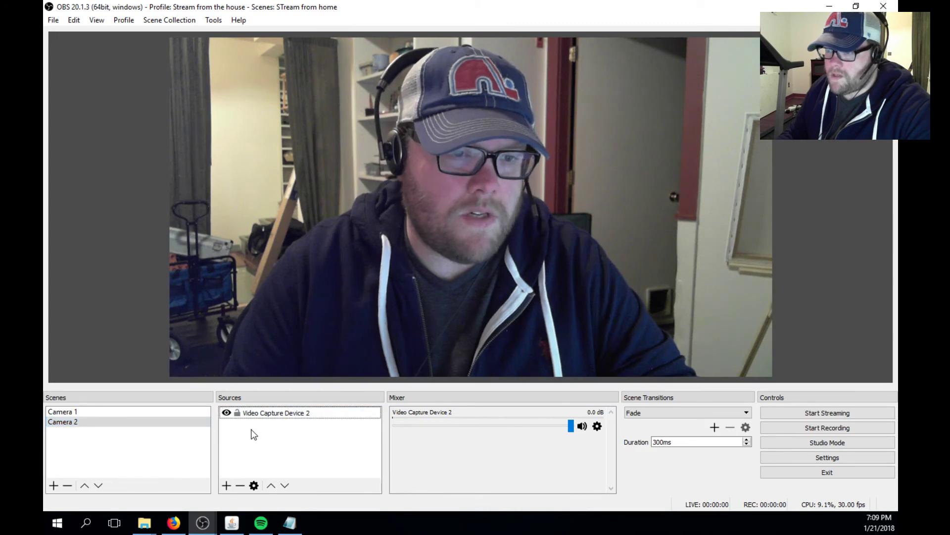
right_click(252, 432)
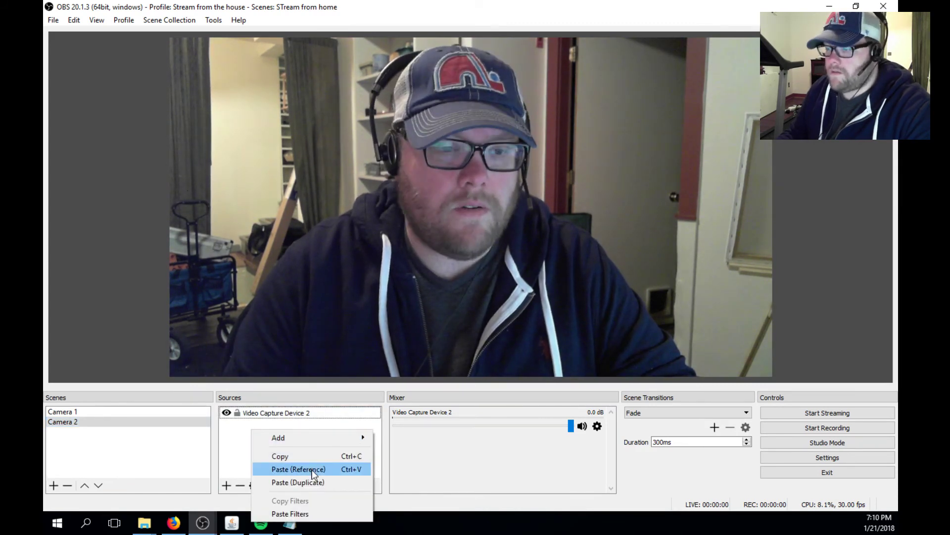
left_click(312, 470)
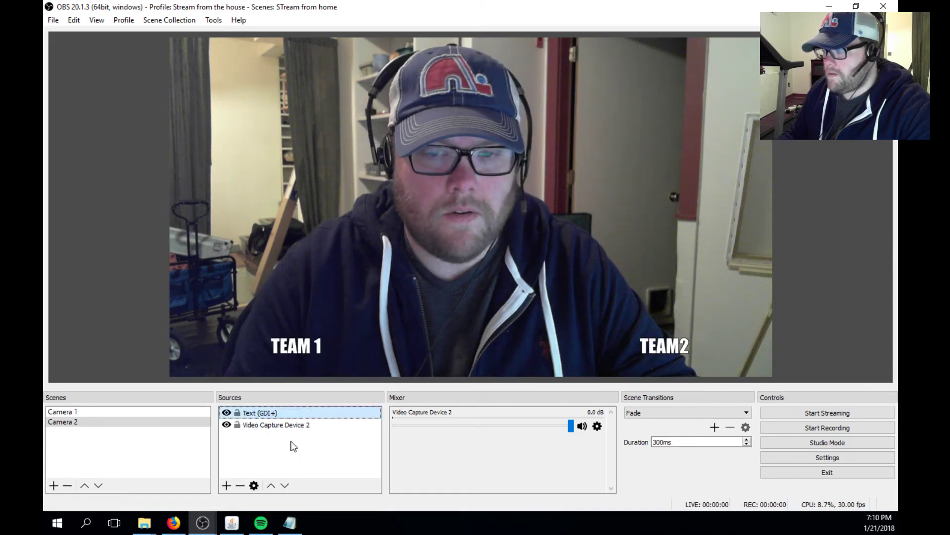
Step: Copy Camera 1's Window Capture source into Camera 2 as a reference, and move the Text (GDI+) source above it
left_click(78, 412)
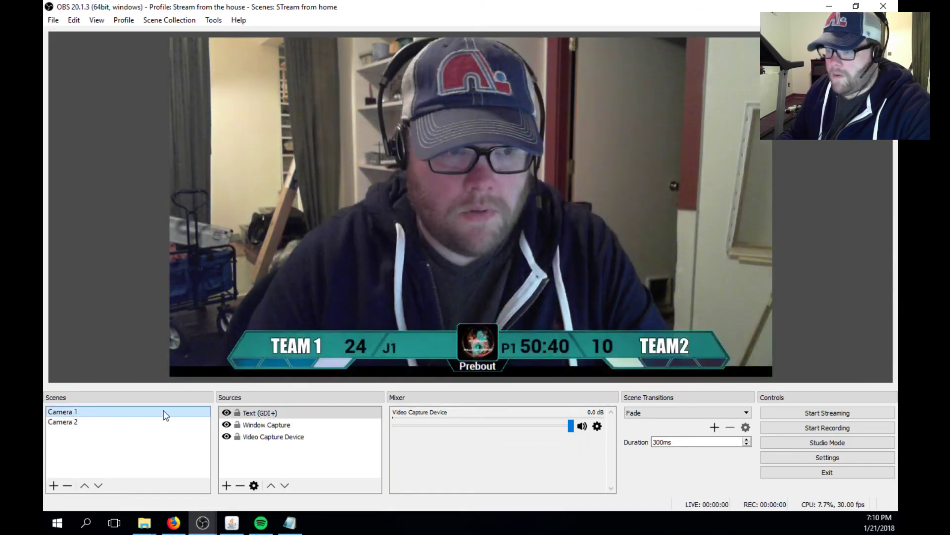
left_click(265, 425)
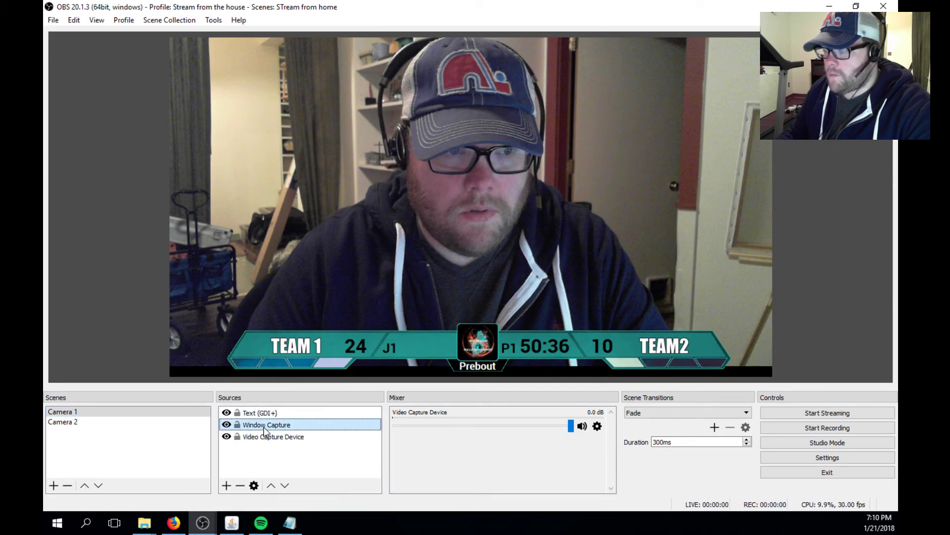
right_click(265, 429)
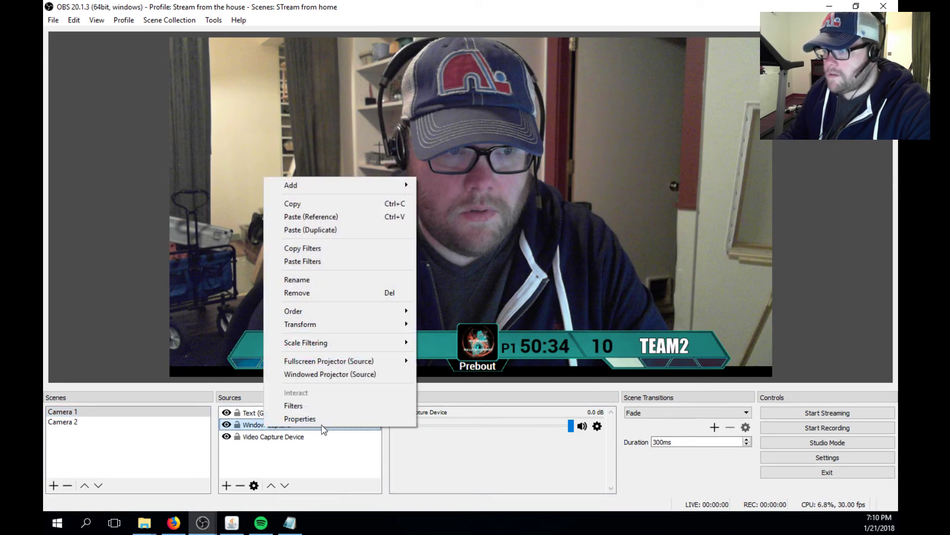
key("Escape")
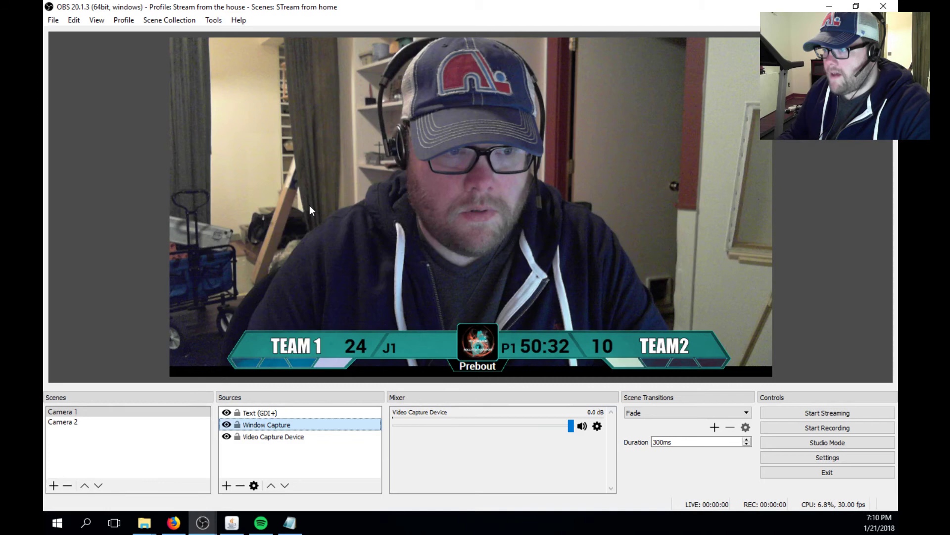
left_click(101, 425)
right_click(251, 446)
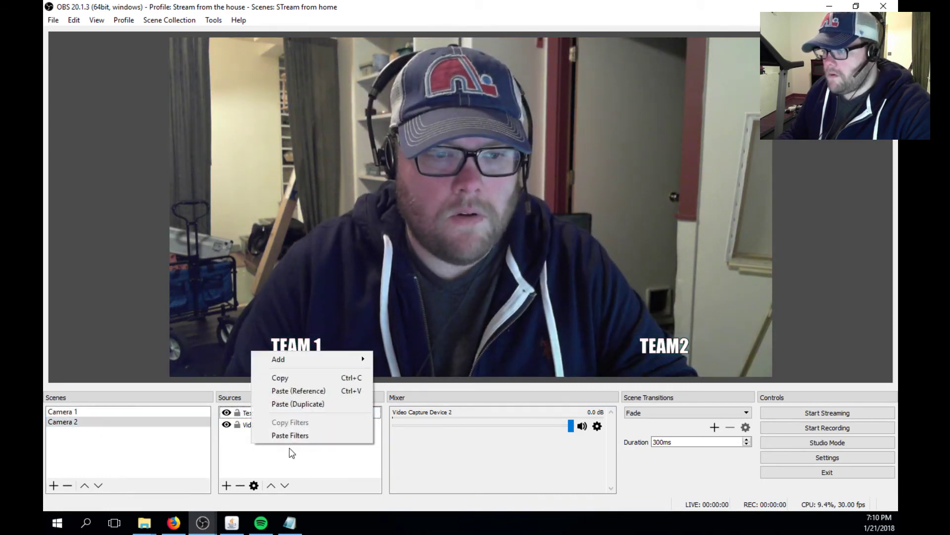
left_click(334, 390)
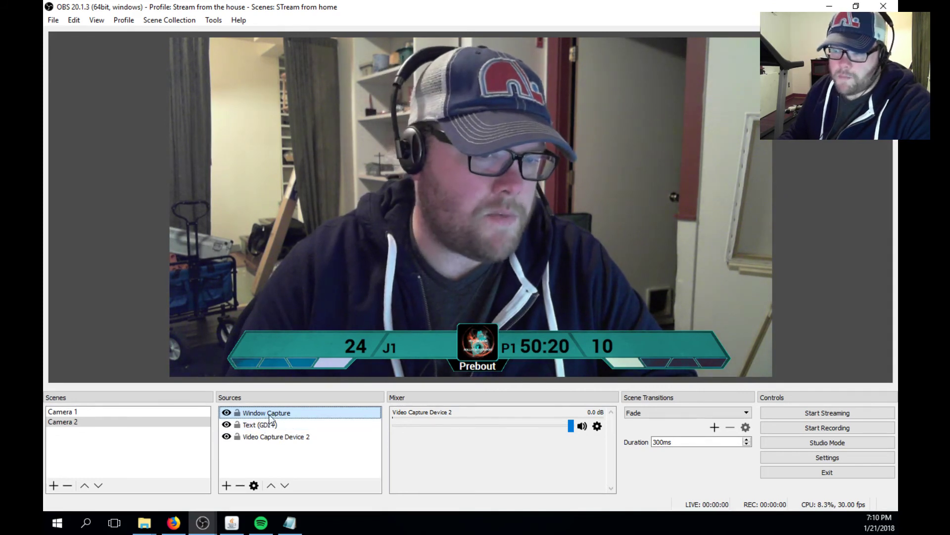
left_click_drag(270, 429, 268, 411)
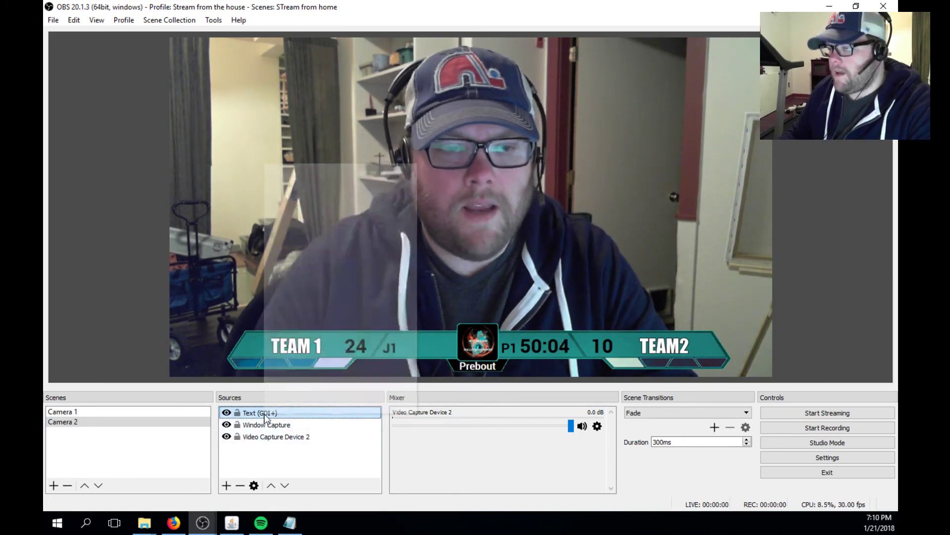
right_click(266, 413)
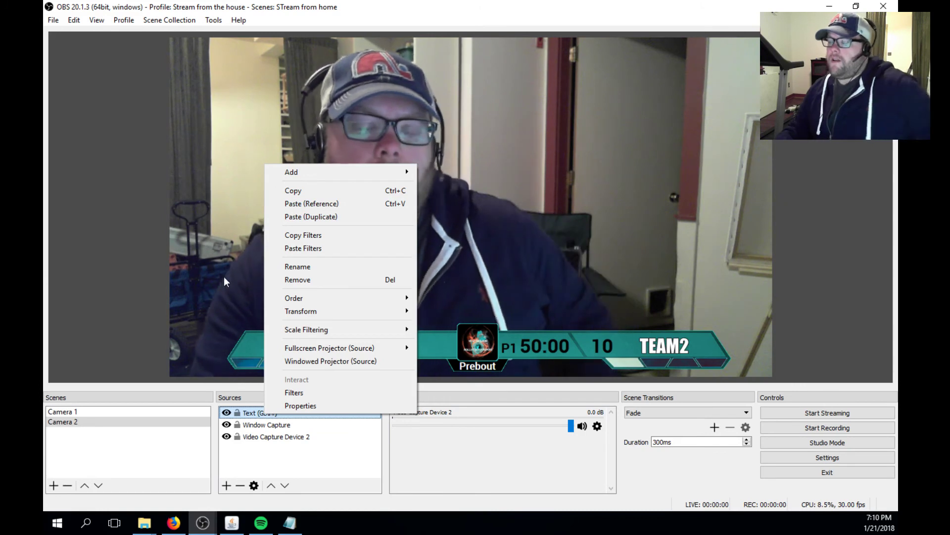
Step: Change the first team name in Camera 1's Text (GDI+) source to TEAM 4
left_click(78, 411)
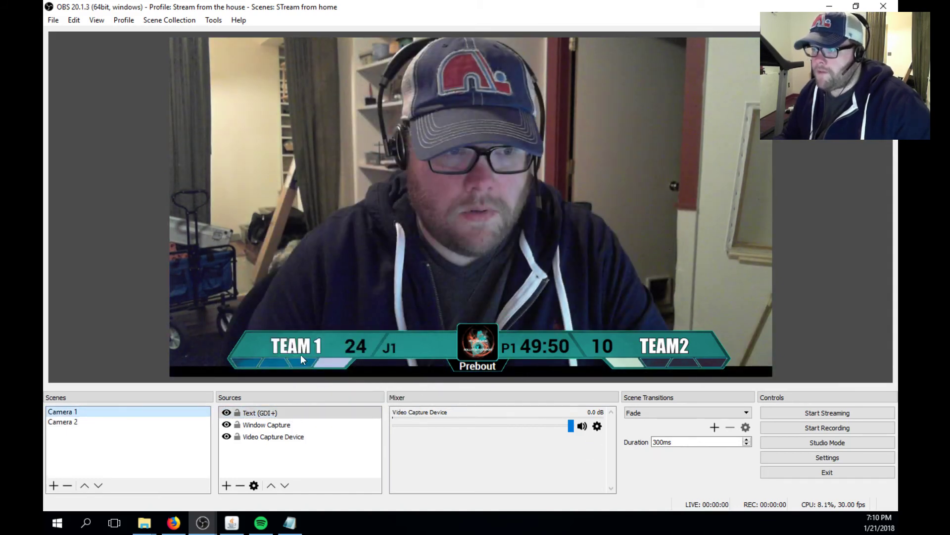
right_click(288, 414)
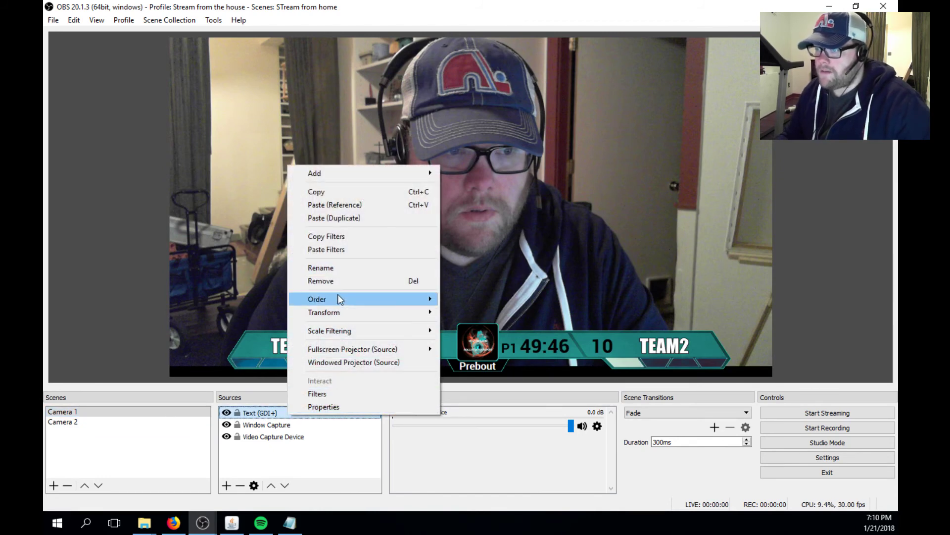
left_click(343, 268)
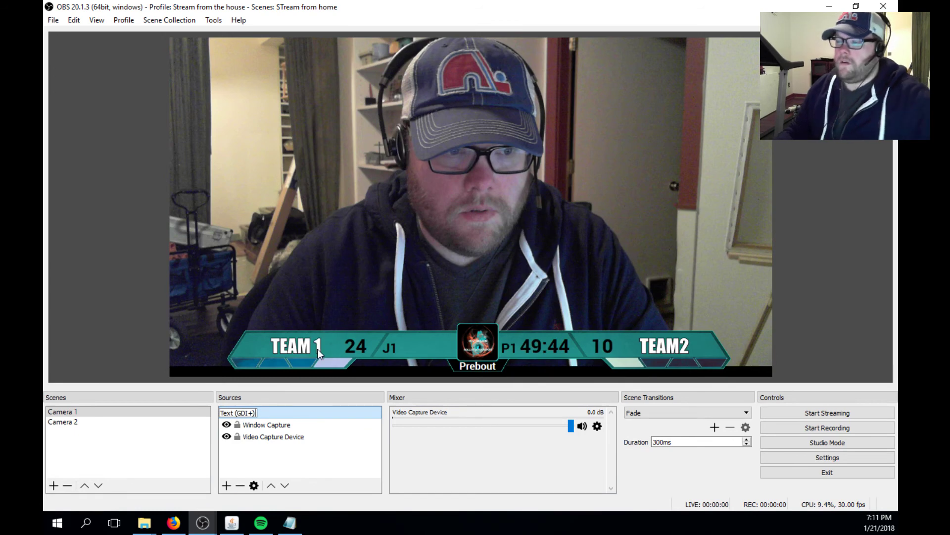
left_click(299, 424)
right_click(291, 414)
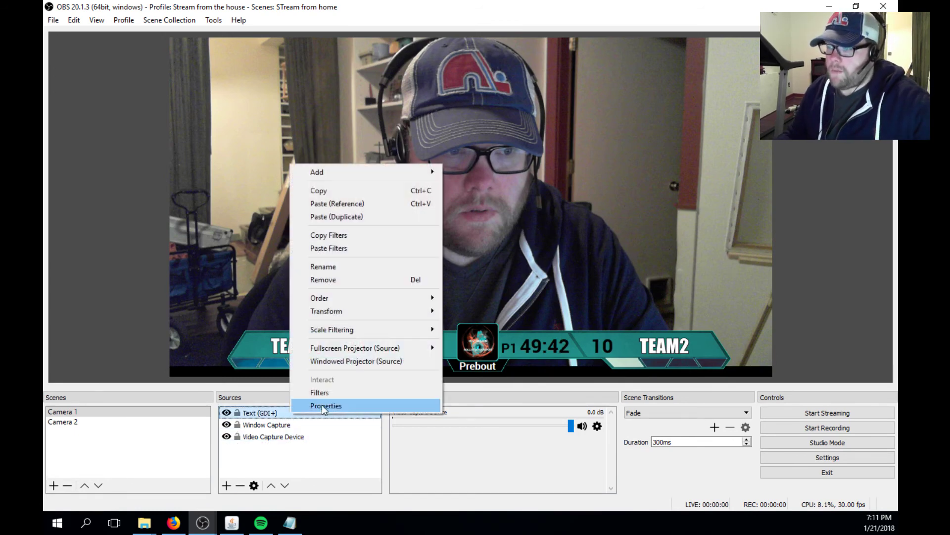
left_click(341, 404)
left_click(327, 352)
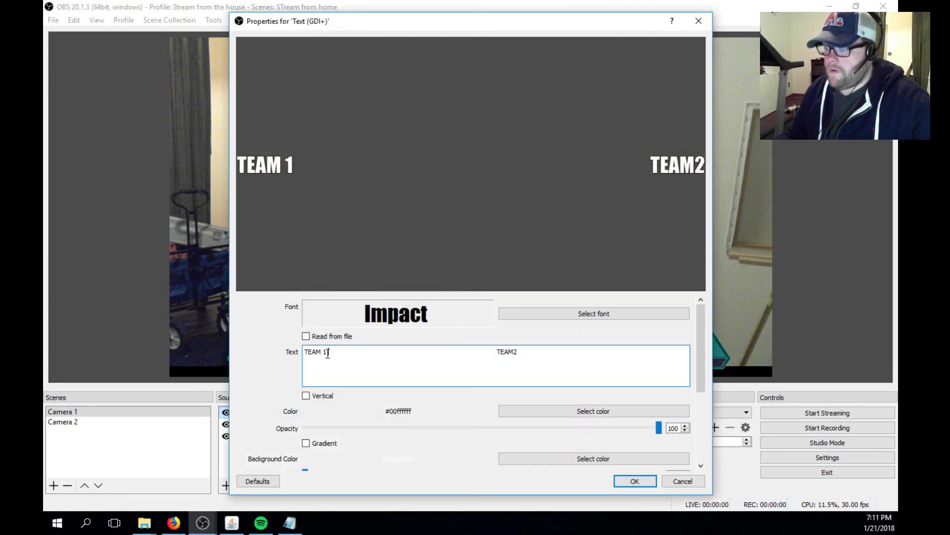
key("BackSpace")
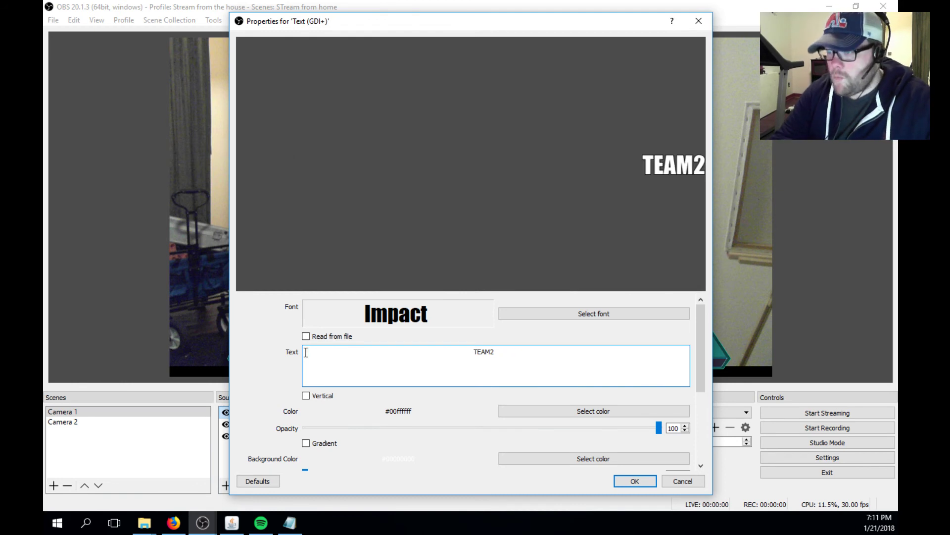
type("TEAM 4")
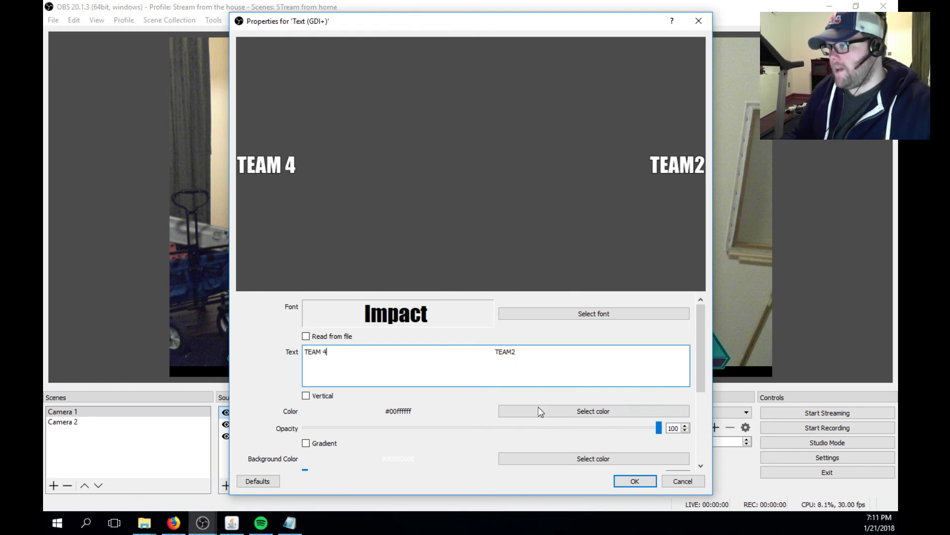
left_click(632, 480)
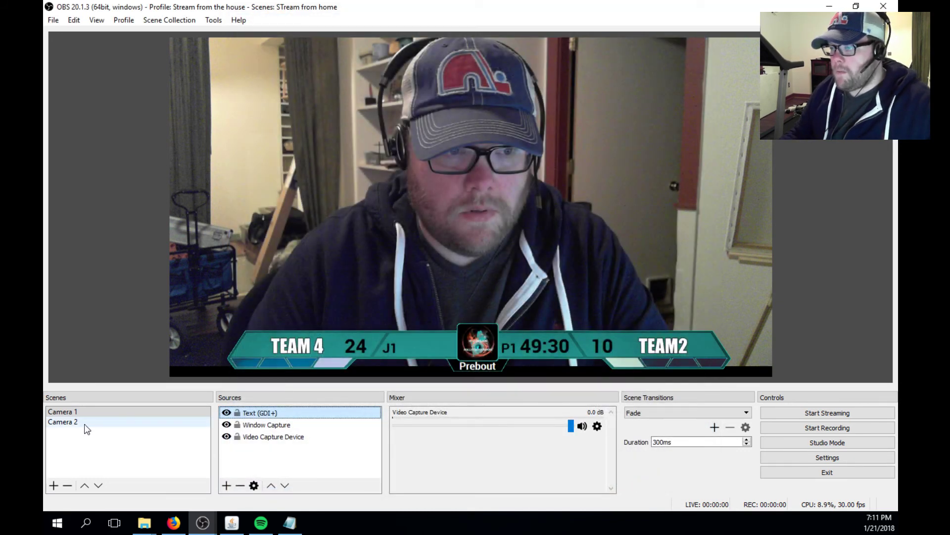
Step: Switch repeatedly between Camera 2 and Camera 1 to check the edited team name in both scenes, ending on Camera 2
left_click(102, 424)
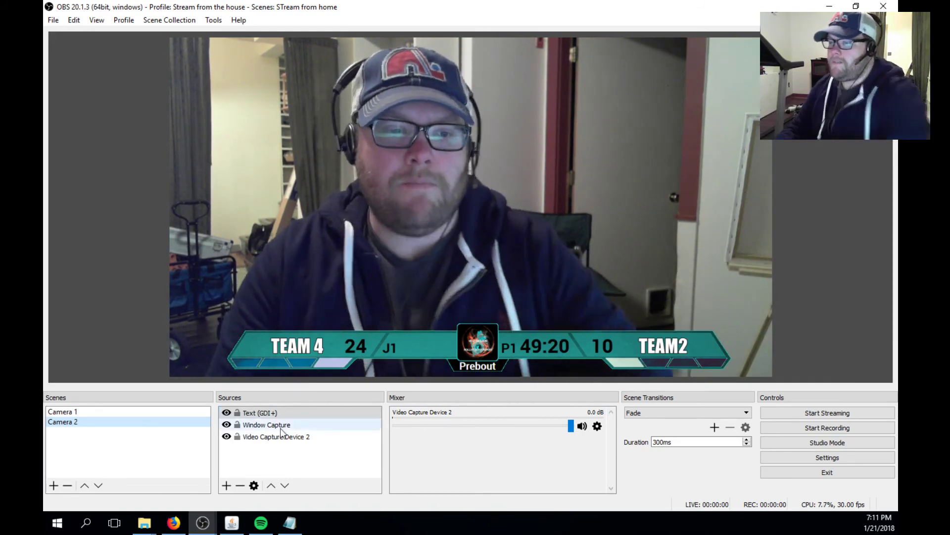
left_click(64, 412)
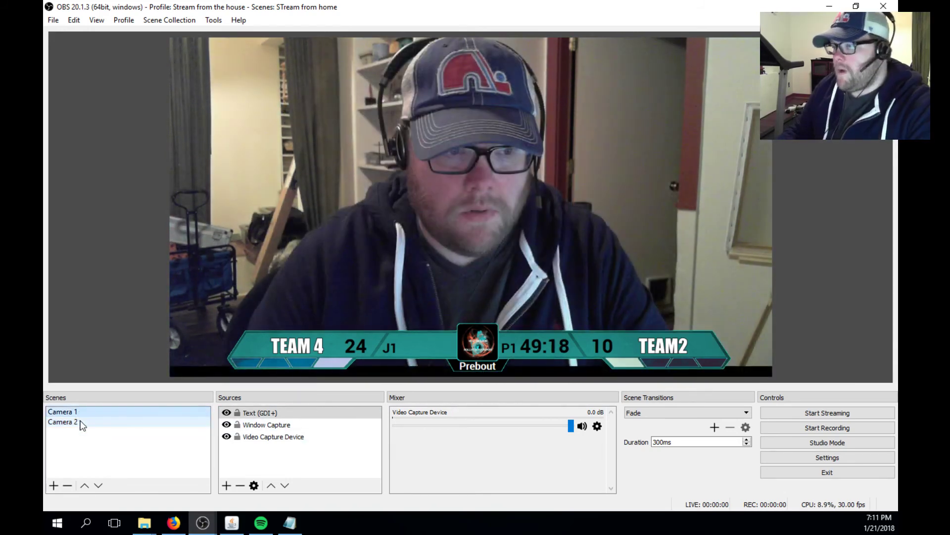
left_click(83, 423)
left_click(81, 414)
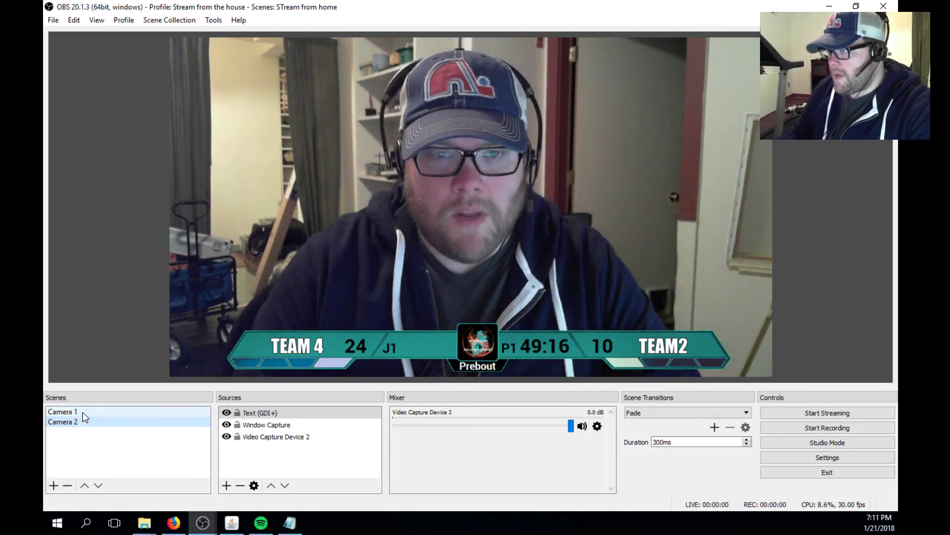
left_click(85, 422)
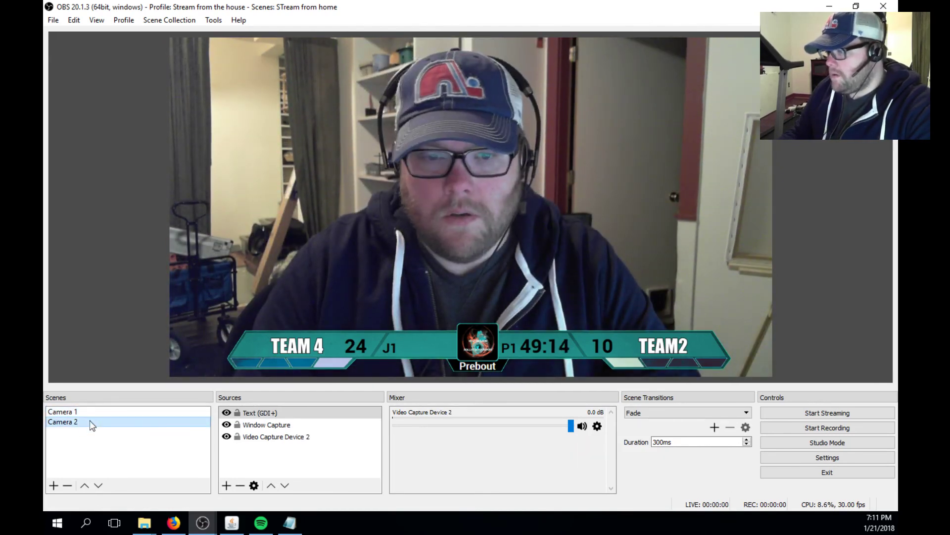
left_click(74, 413)
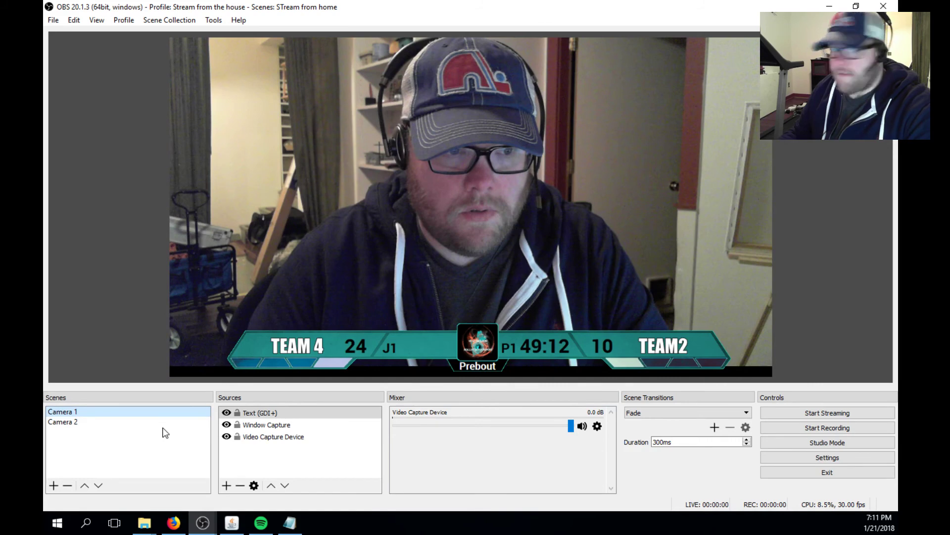
left_click(102, 422)
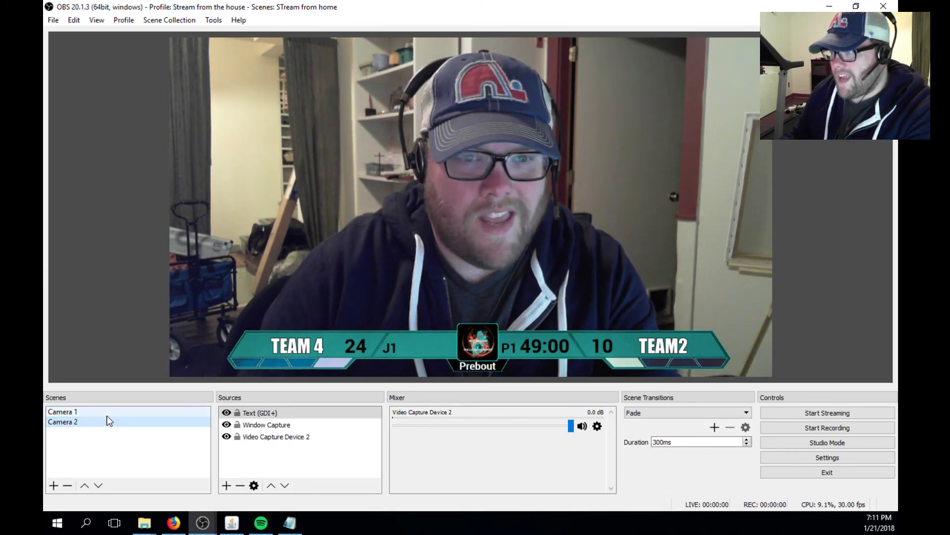
key("Up")
left_click(108, 422)
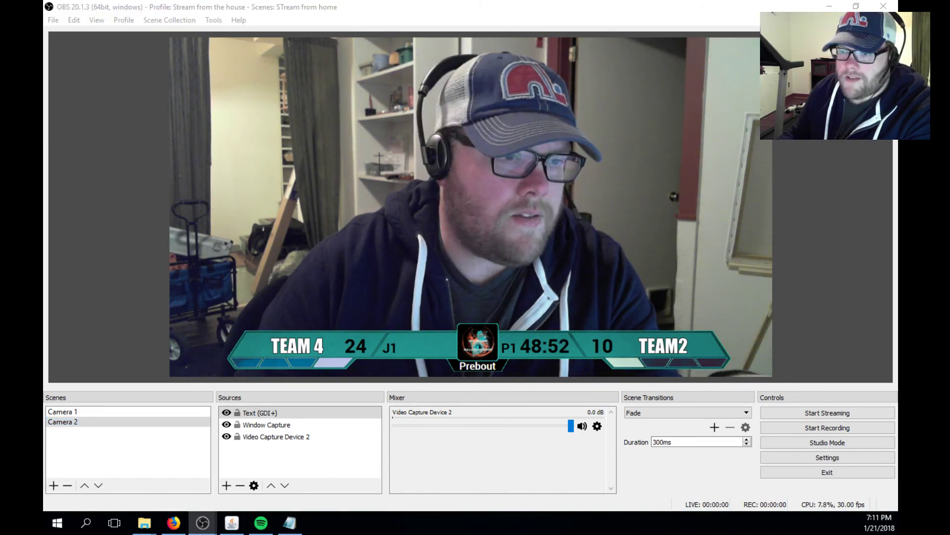
left_click(91, 410)
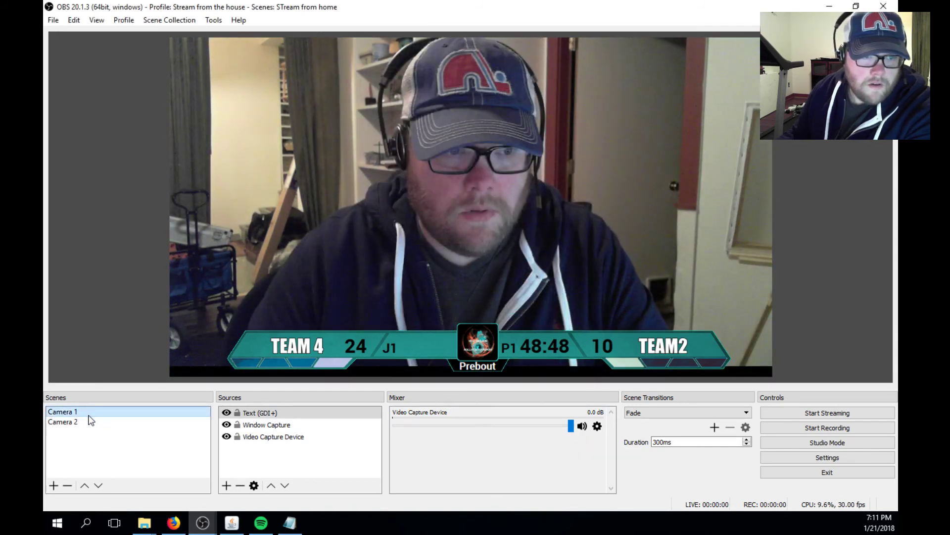
left_click(90, 421)
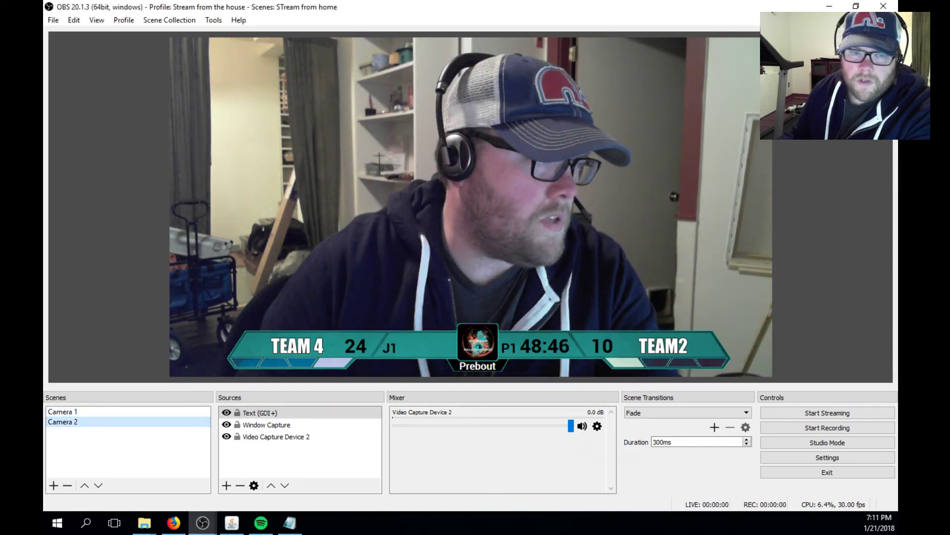
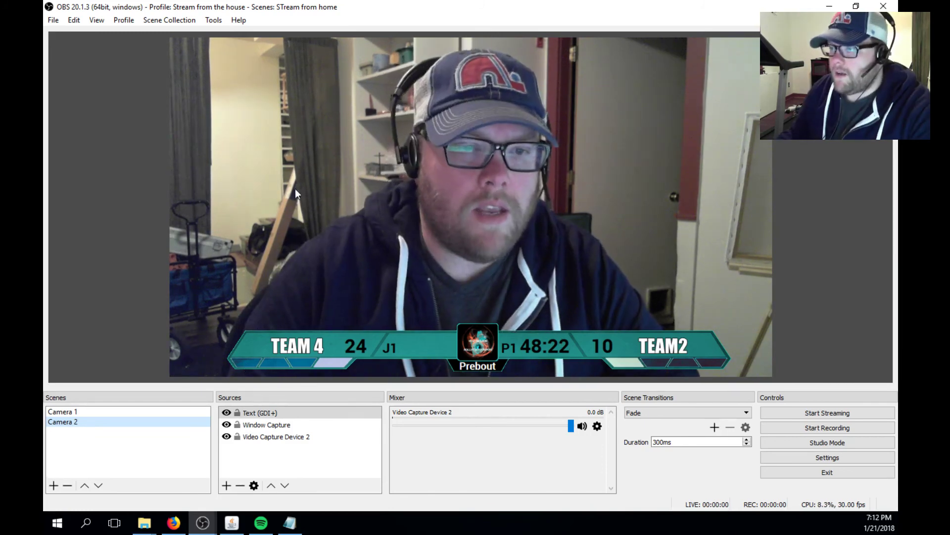
Step: Shift Camera 2's Window Capture scoreboard to the left, then move it back by hand under the team names
right_click(314, 136)
left_click(353, 158)
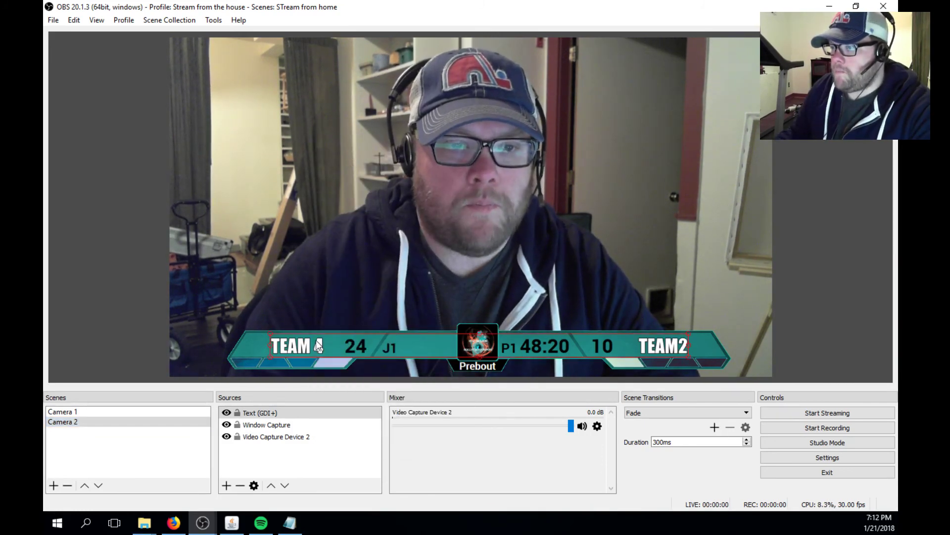
left_click(274, 366)
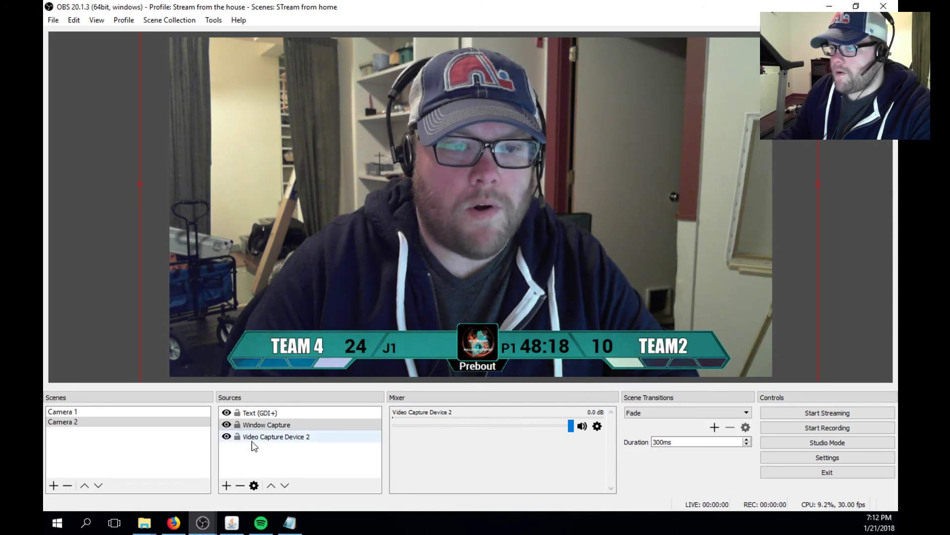
left_click_drag(254, 367, 218, 358)
left_click(102, 422)
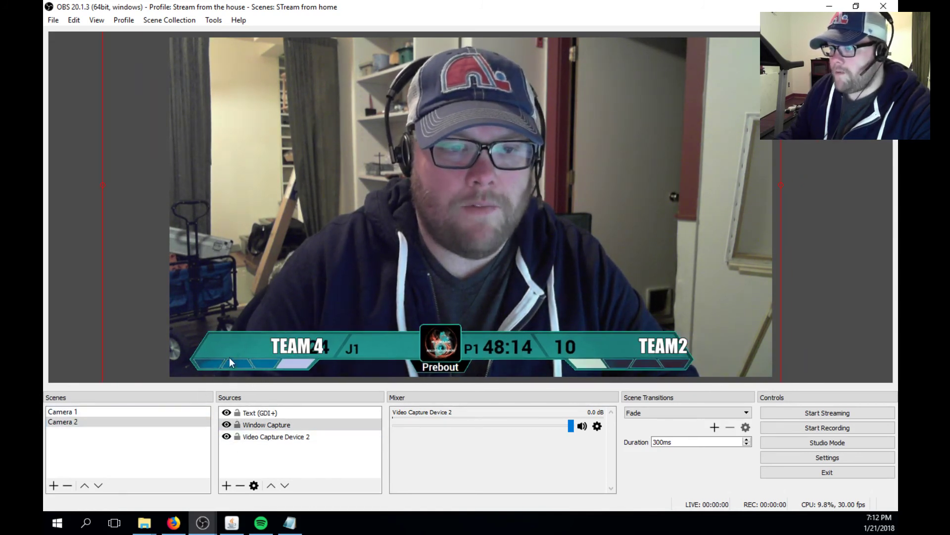
left_click_drag(230, 358, 271, 357)
Step: Compare the scoreboard alignment between the Camera 1 and Camera 2 scenes, ending on Camera 2
left_click(90, 414)
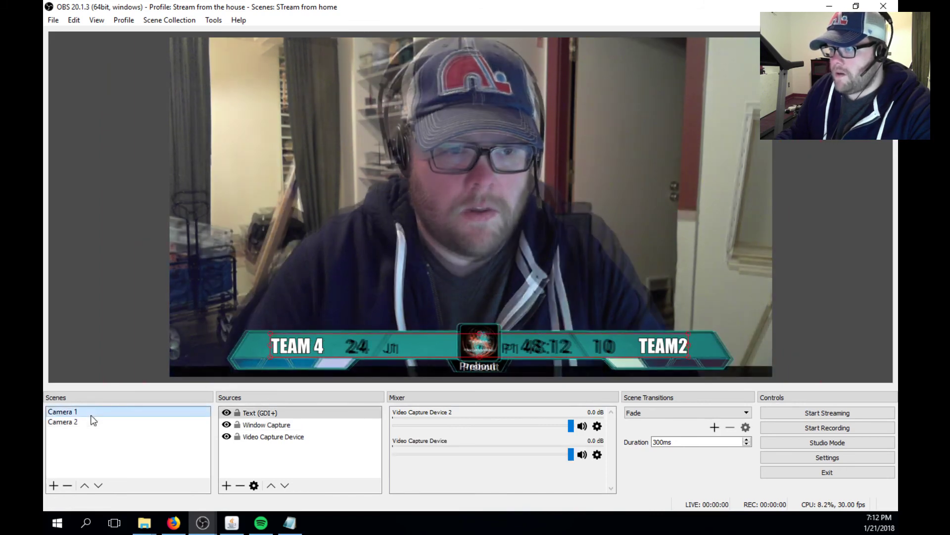
left_click(92, 422)
left_click(95, 414)
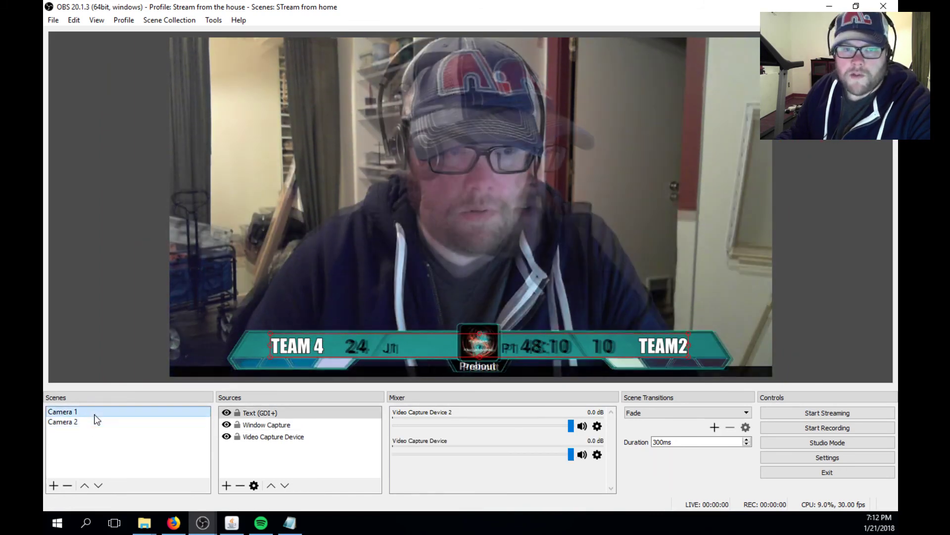
left_click(97, 421)
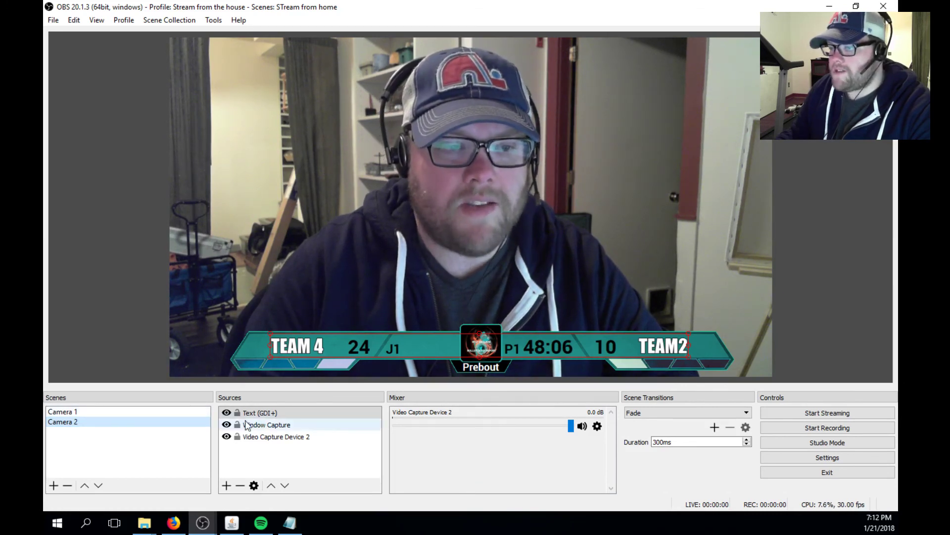
Step: Remove the Window Capture source from the Camera 2 scene
left_click(252, 359)
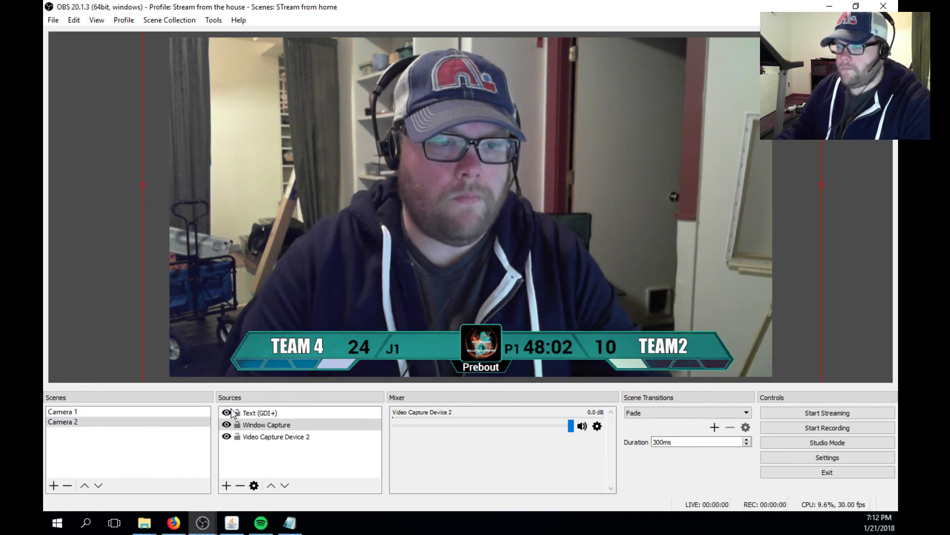
right_click(270, 424)
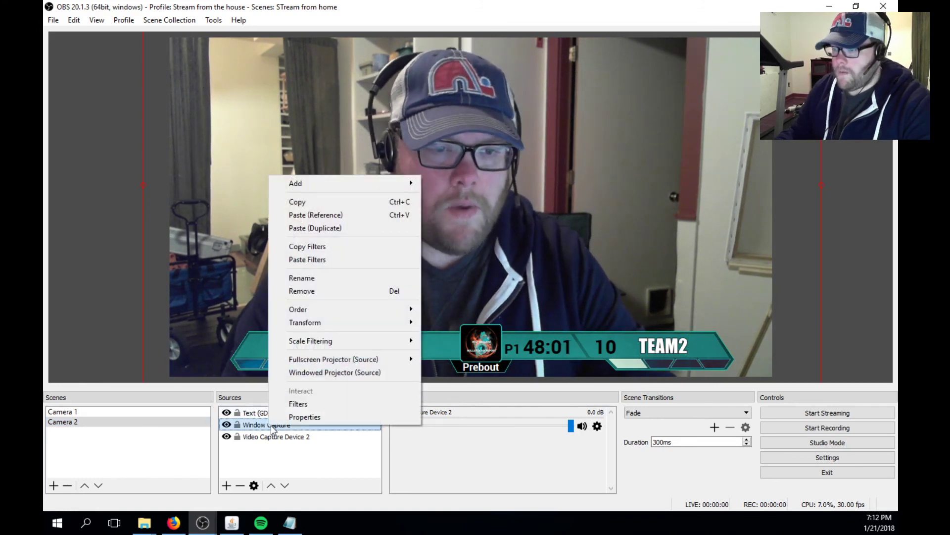
left_click(312, 292)
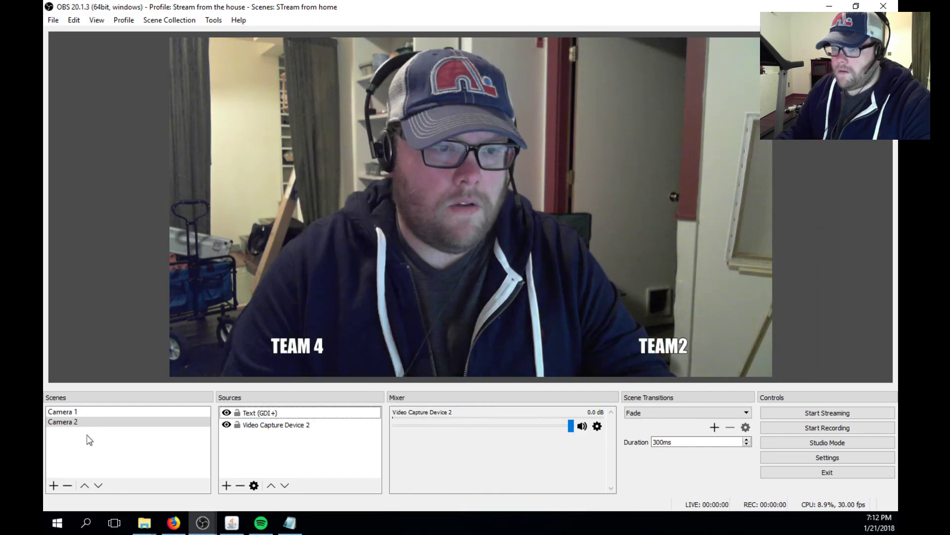
Step: Copy the Window Capture source from the Camera 1 scene
left_click(138, 415)
left_click(306, 416)
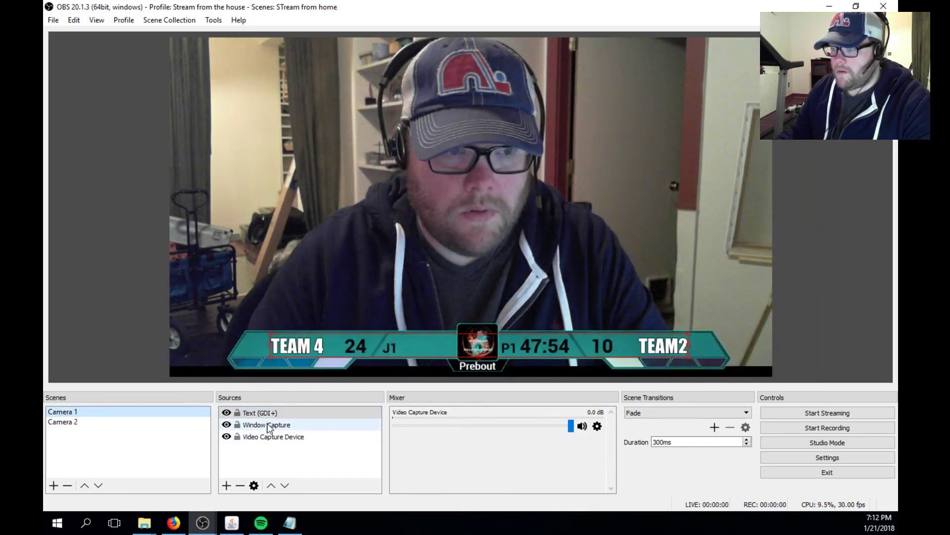
left_click(293, 424)
right_click(270, 424)
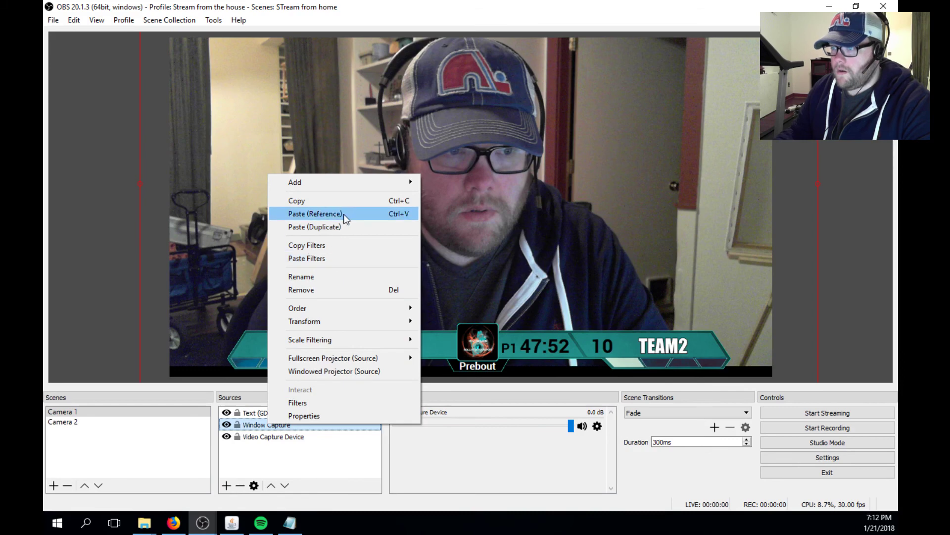
left_click(317, 249)
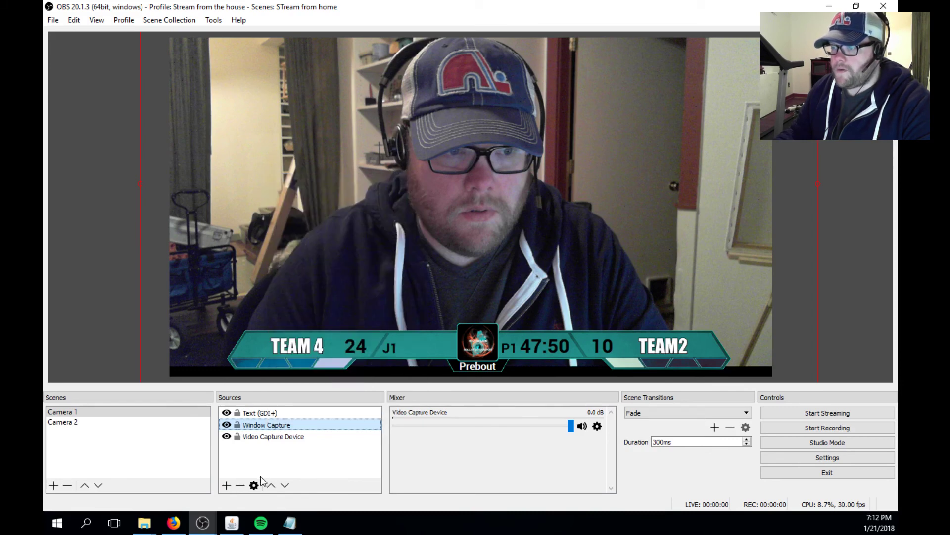
right_click(271, 426)
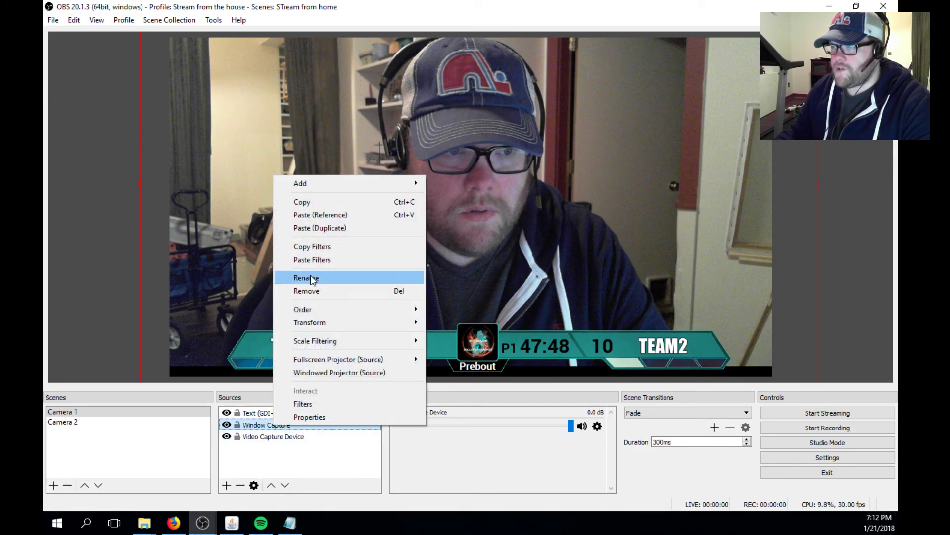
key("Escape")
Step: Paste the Window Capture into Camera 2 as a reference and move the Text (GDI+) source above it
left_click(74, 421)
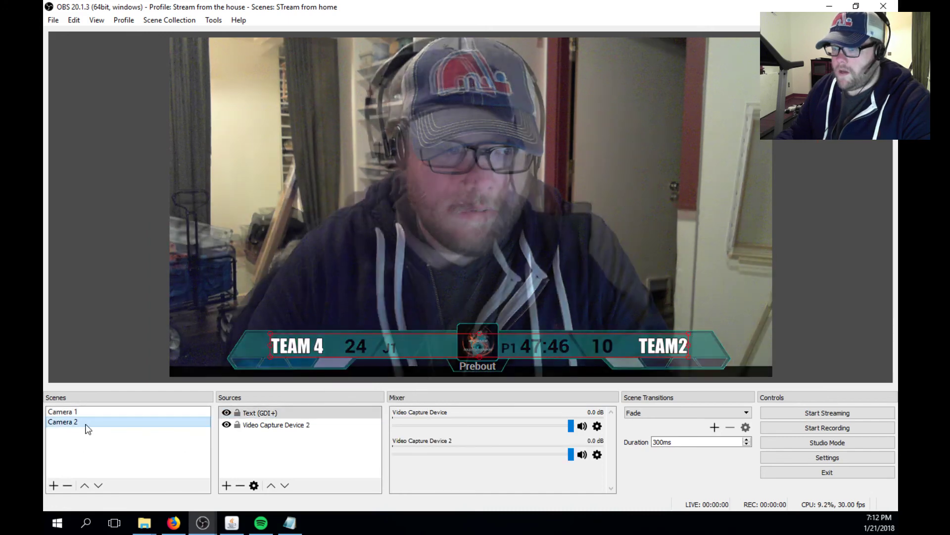
right_click(240, 448)
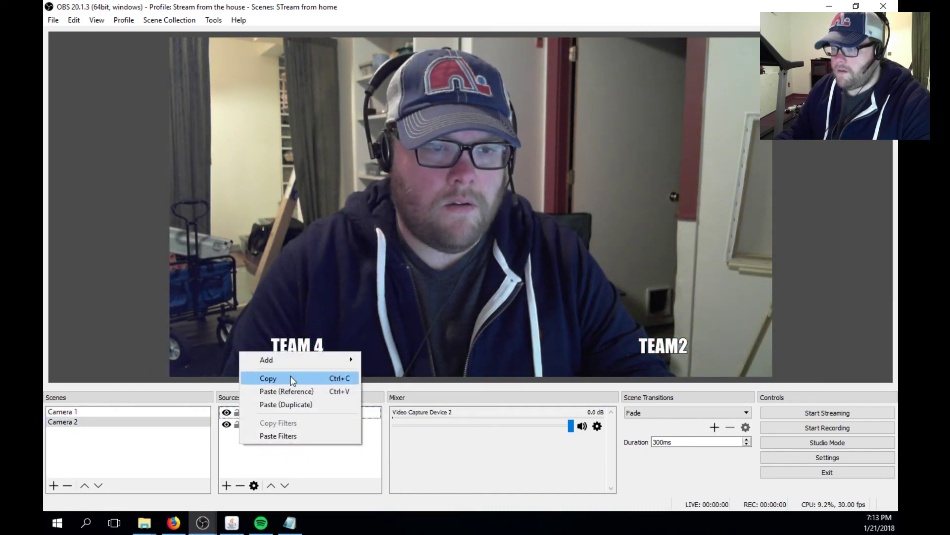
left_click(288, 391)
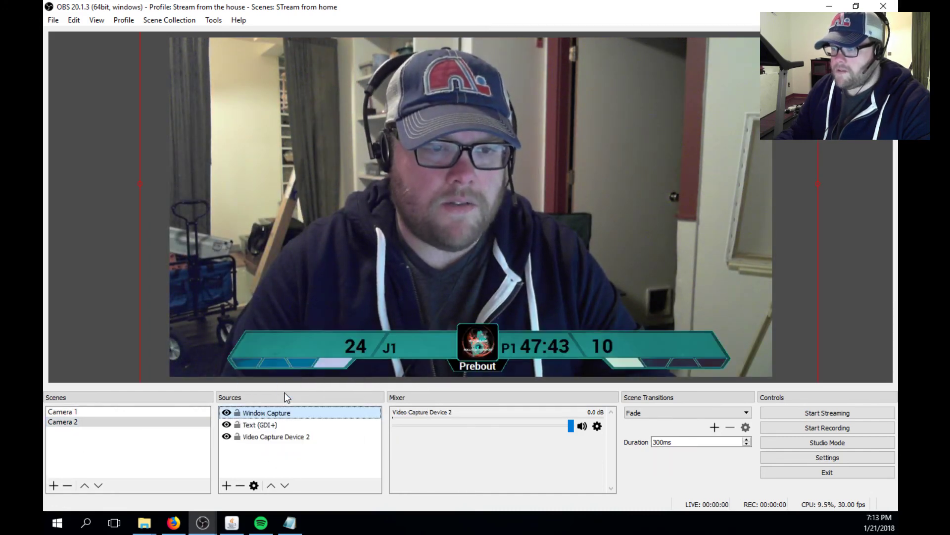
left_click(274, 426)
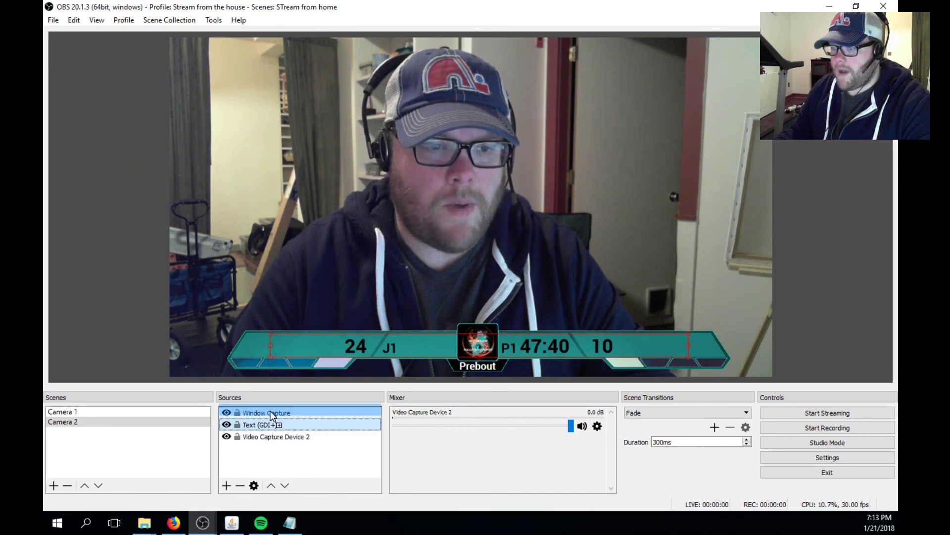
left_click_drag(271, 411, 271, 412)
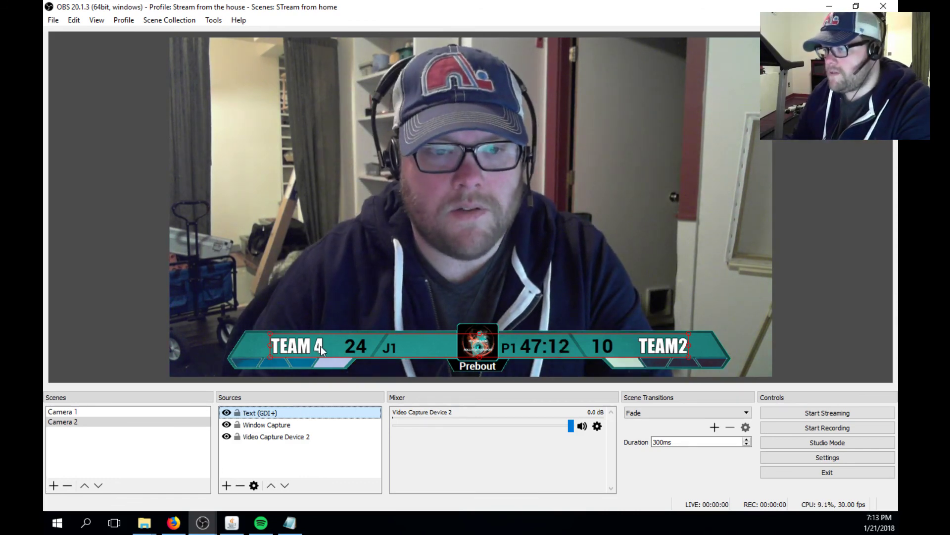
Step: Nudge the team-name text in Camera 2 in small moves to adjust its position over the scoreboard
mouse_move(300, 347)
left_mouse_down()
mouse_move(304, 303)
mouse_move(338, 221)
mouse_move(342, 355)
mouse_move(316, 345)
left_mouse_up()
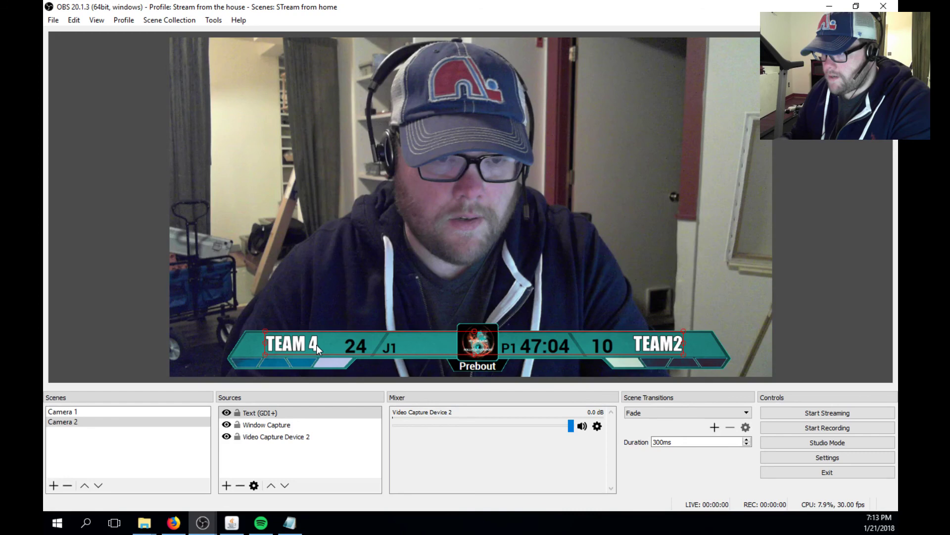
left_click_drag(316, 344, 317, 347)
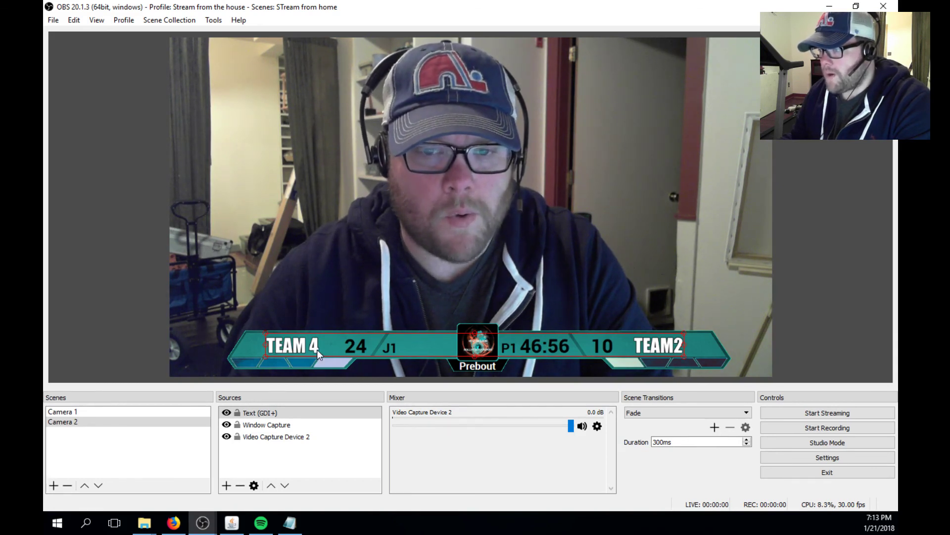
left_click_drag(316, 349, 319, 349)
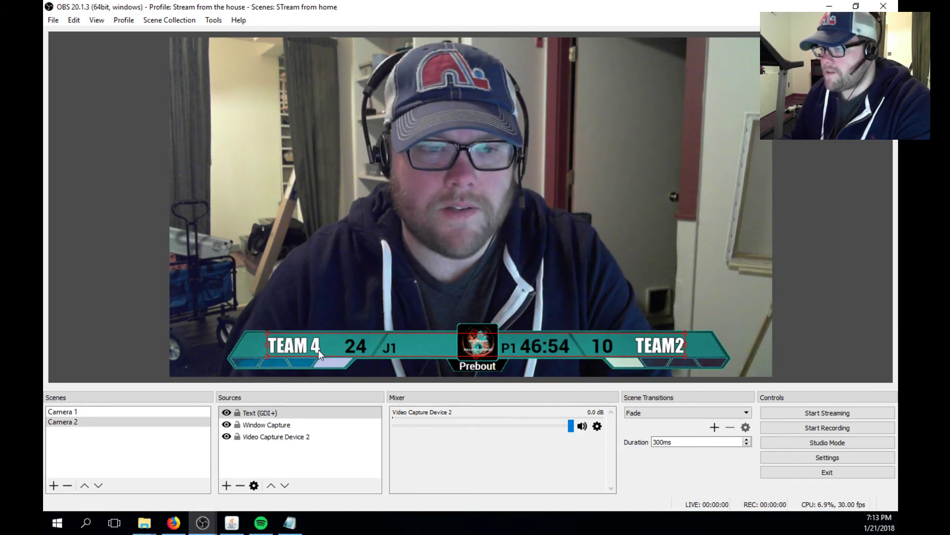